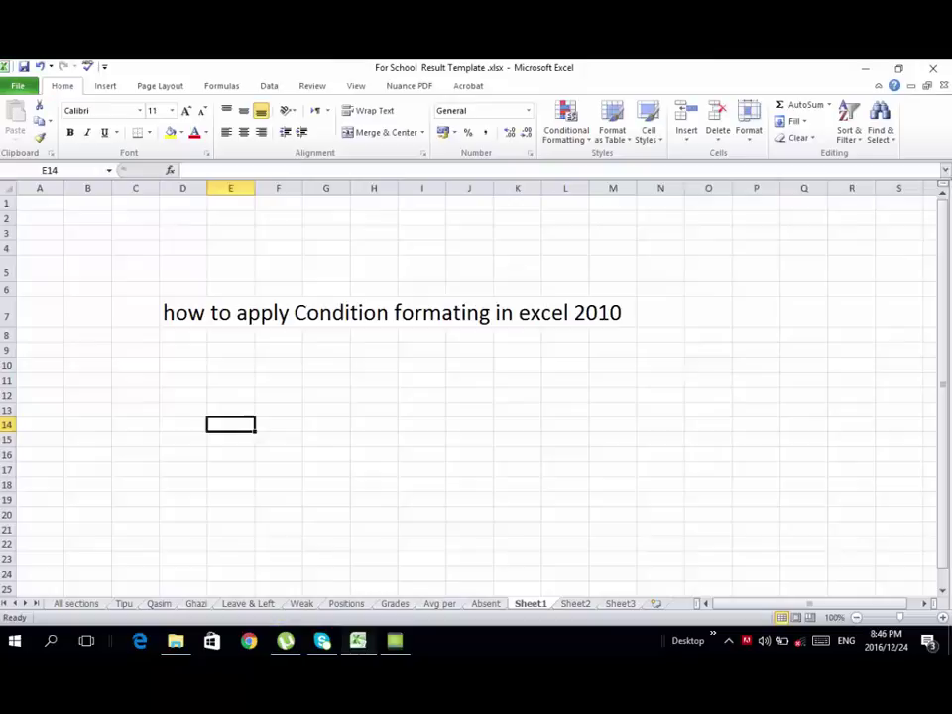
Step: Fill row 7, holding the 'how to apply Condition formating in excel 2010' title, with yellow
key("ctrl+Up")
left_click(231, 350)
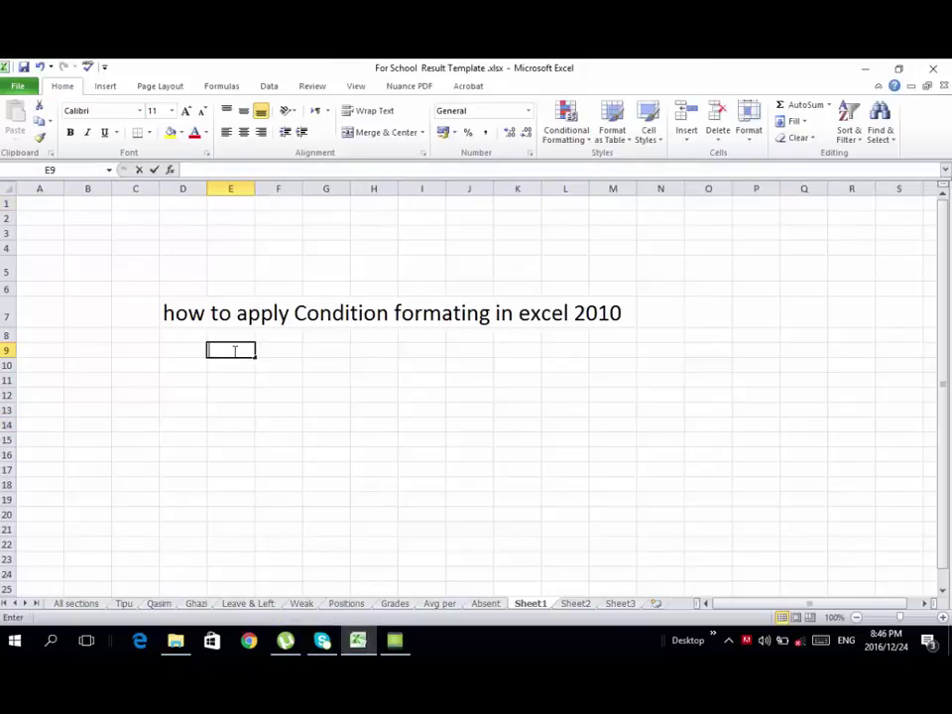
left_click(376, 365)
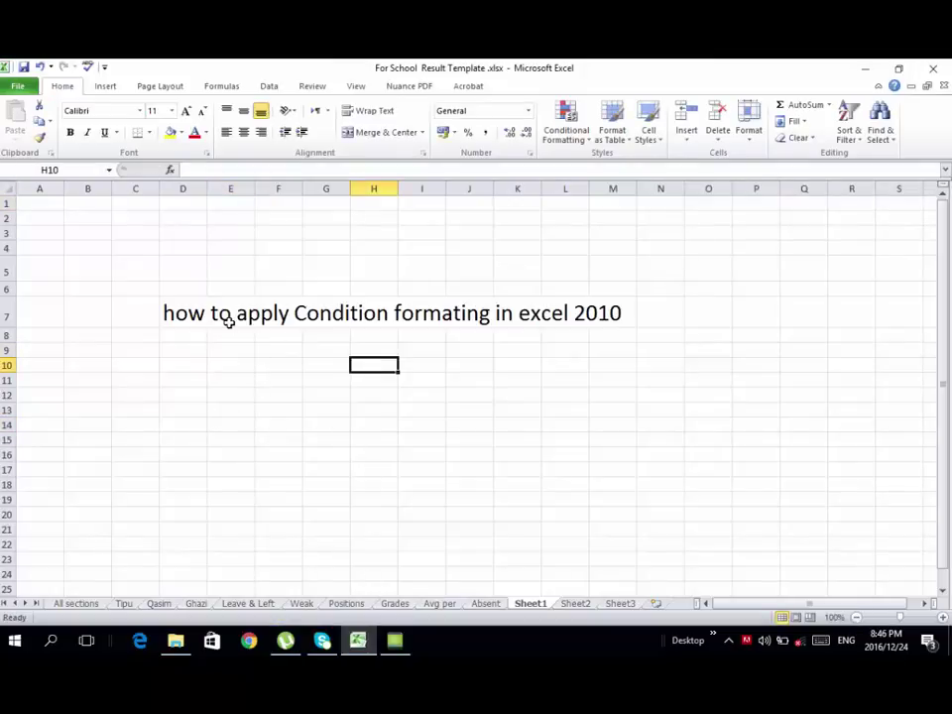
left_click(193, 314)
left_click(6, 315)
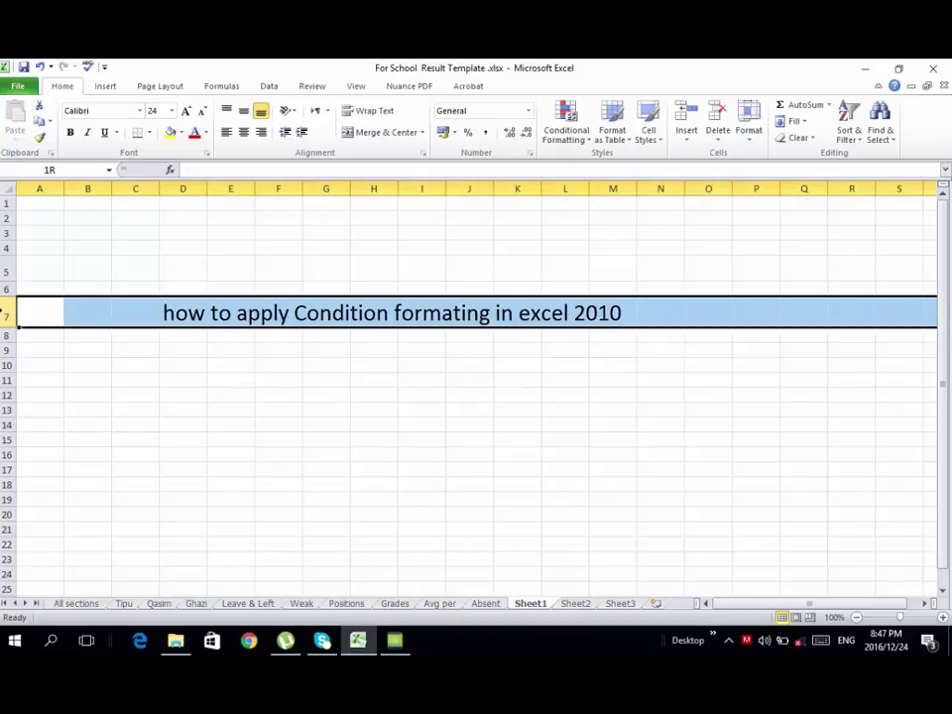
left_click(173, 132)
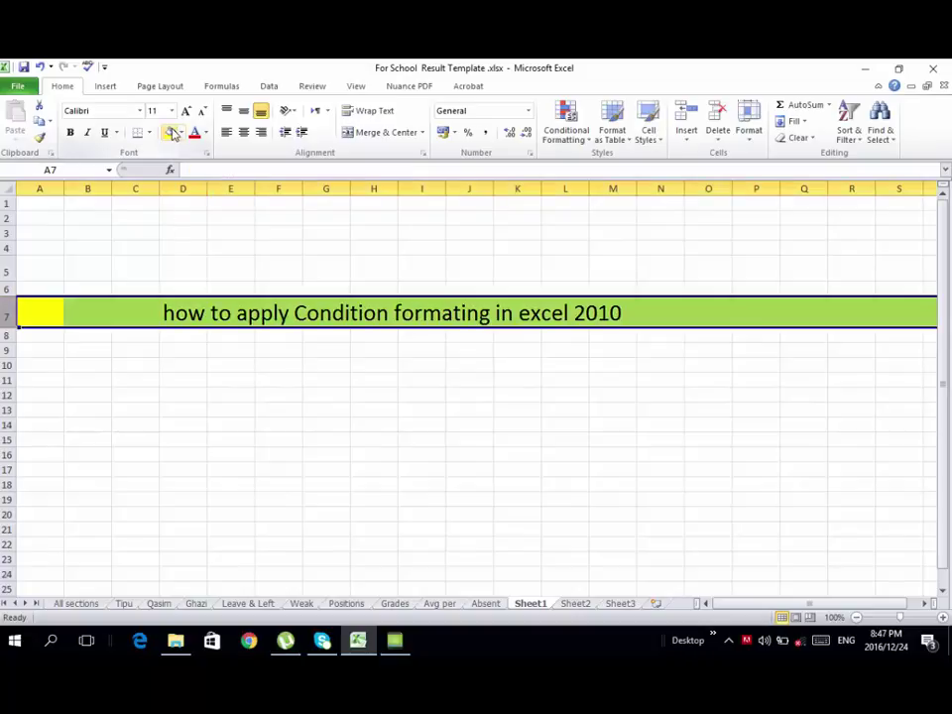
left_click(242, 361)
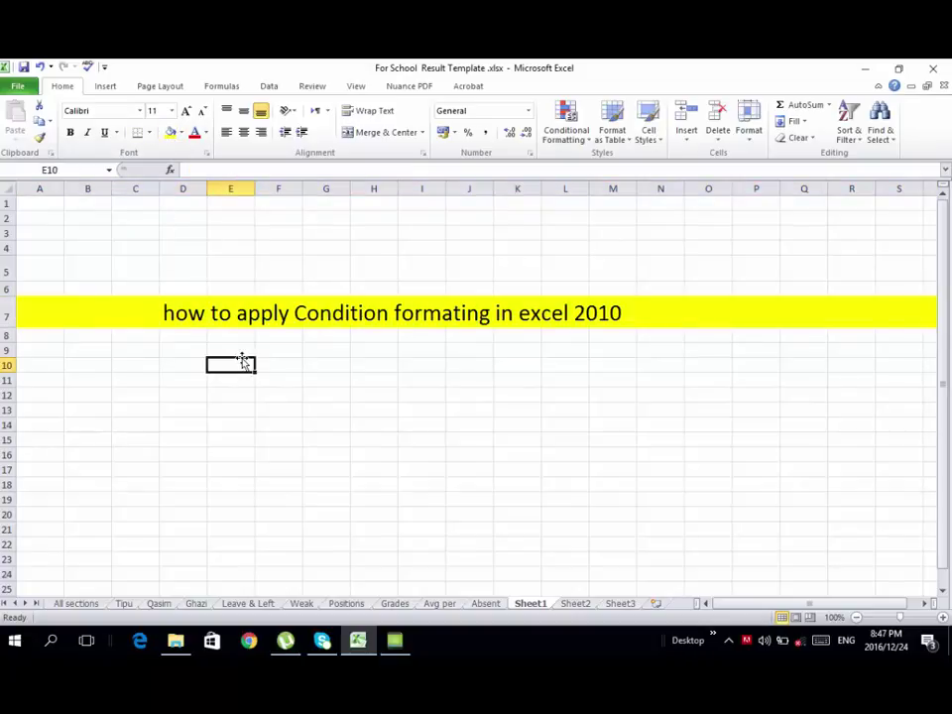
Step: Switch to the All sections sheet and scroll the result table back up to row 1
left_click(88, 606)
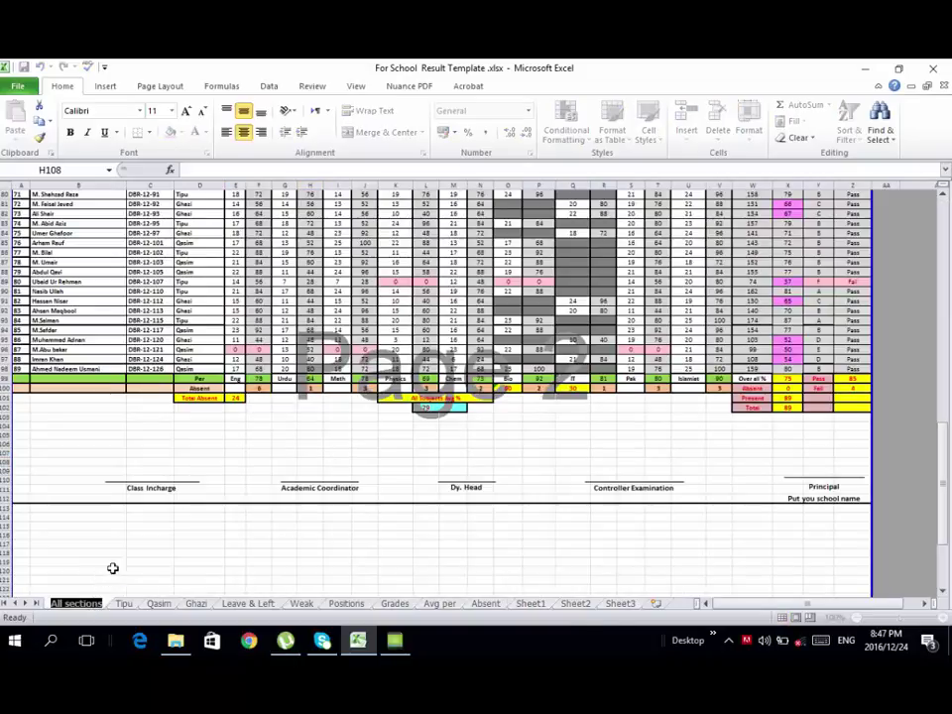
left_click(337, 434)
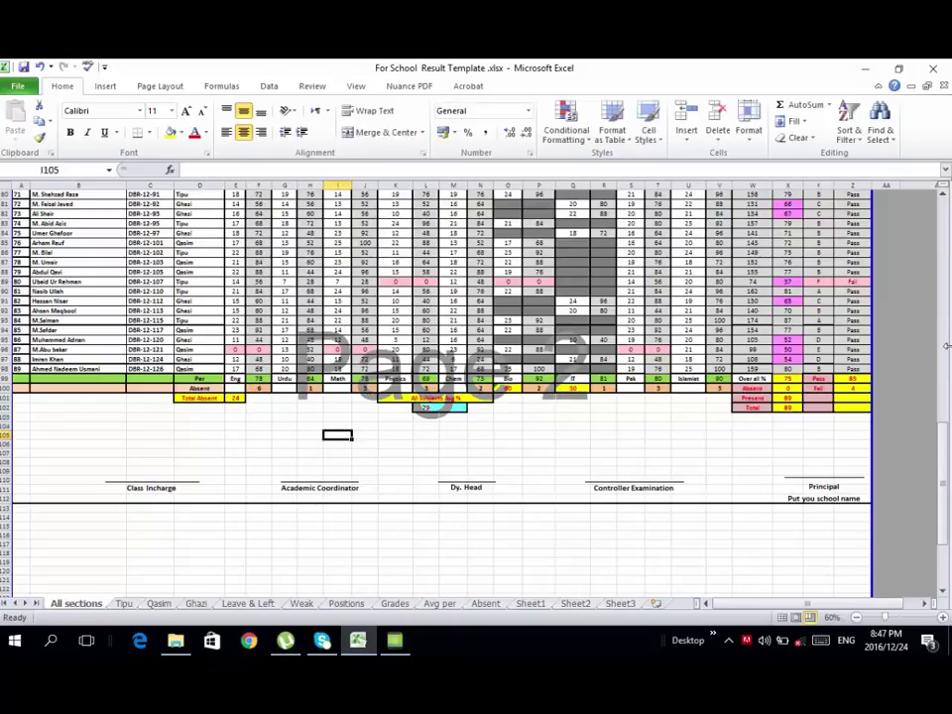
left_click_drag(944, 449, 944, 298)
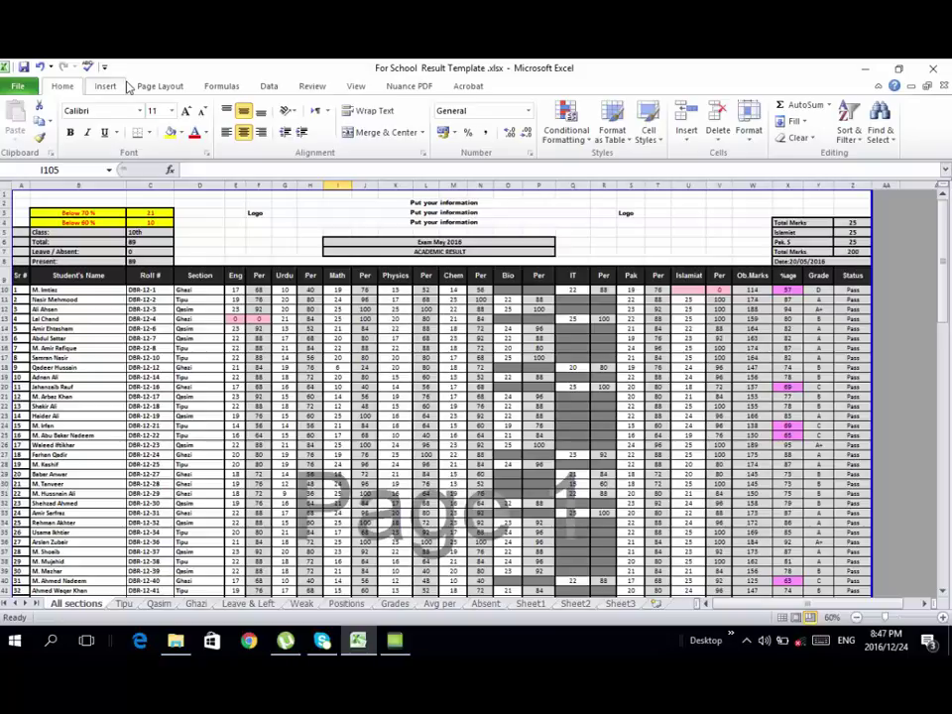
left_click(581, 141)
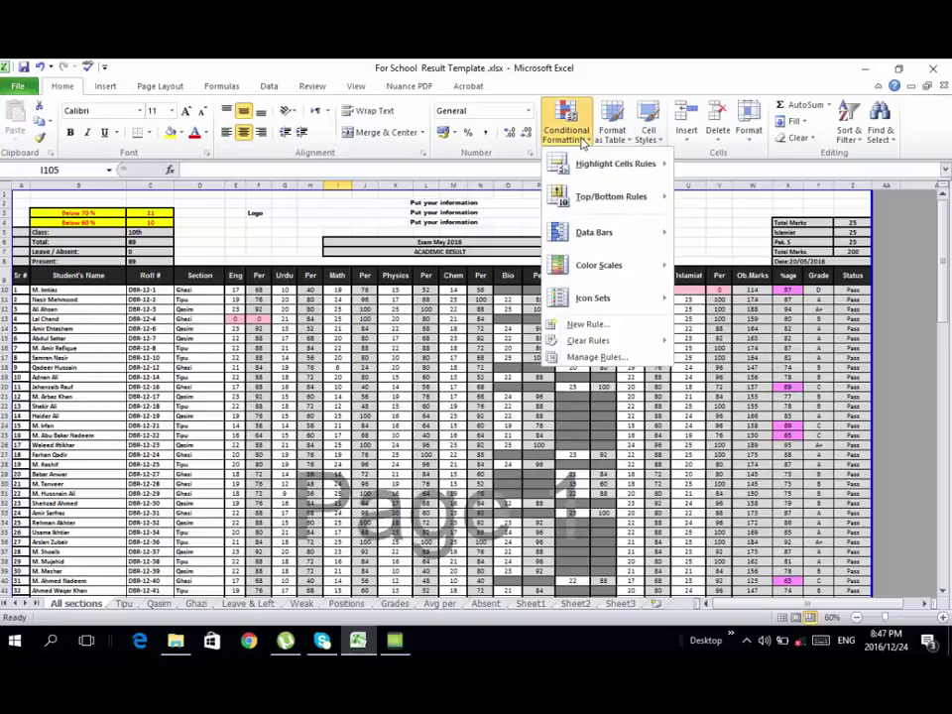
mouse_move(604, 161)
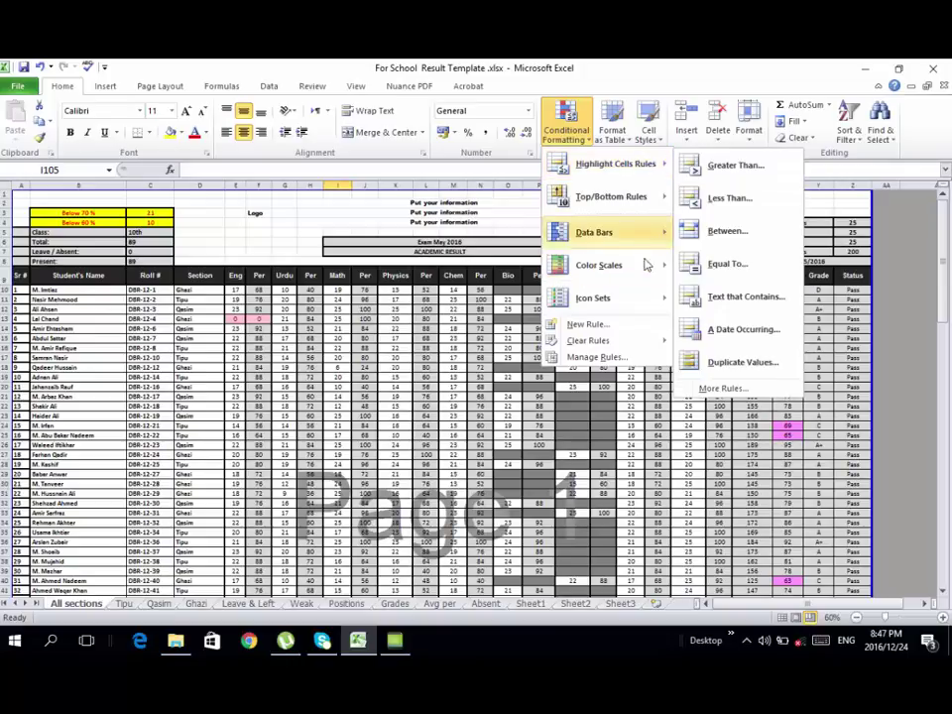
mouse_move(653, 210)
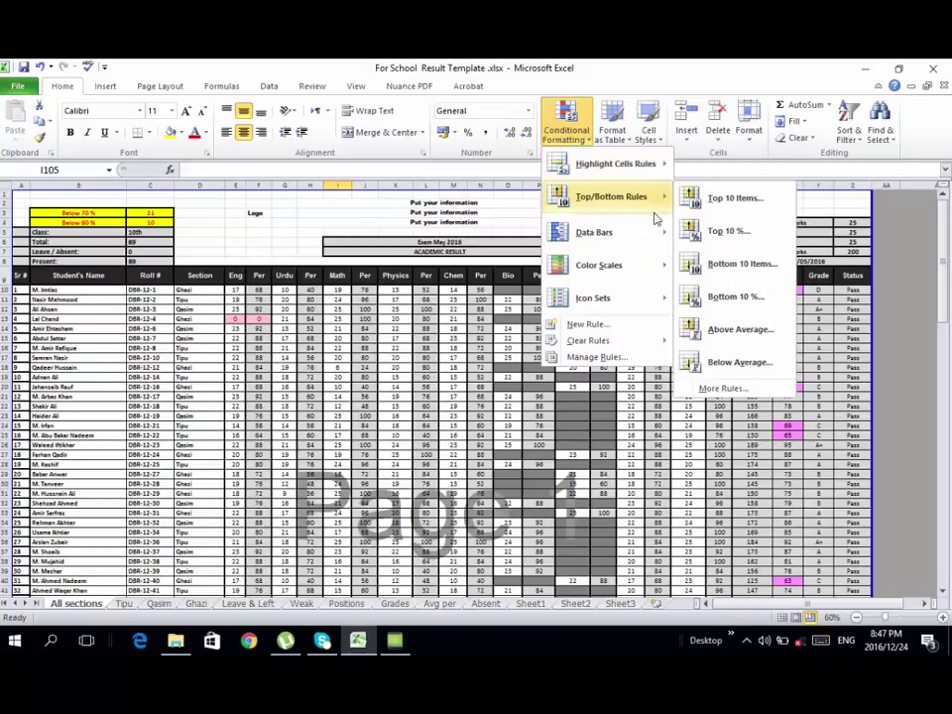
left_click(739, 234)
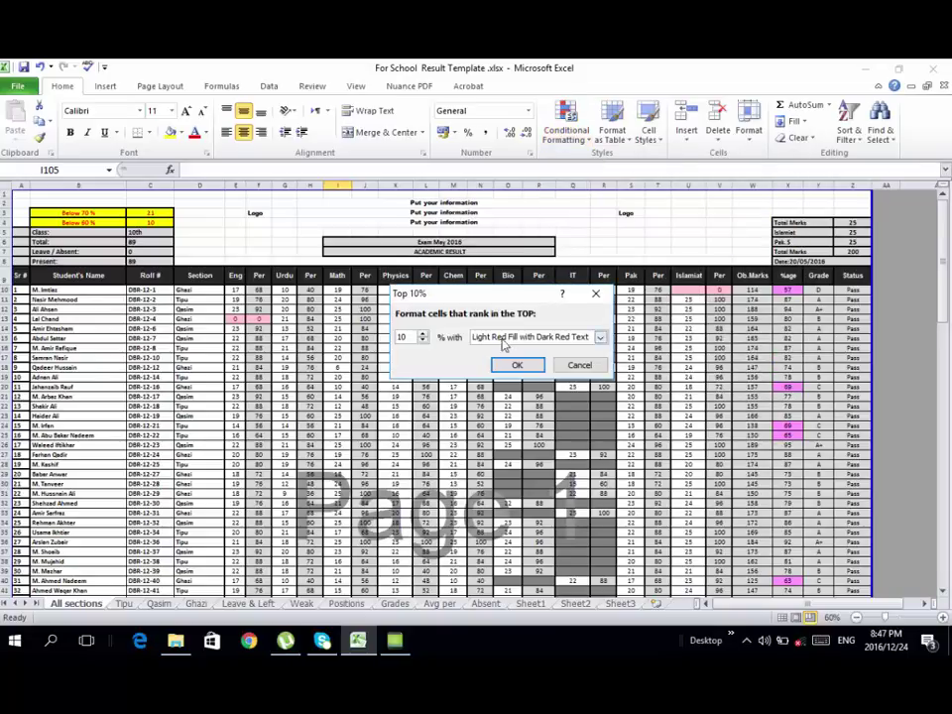
left_click(518, 366)
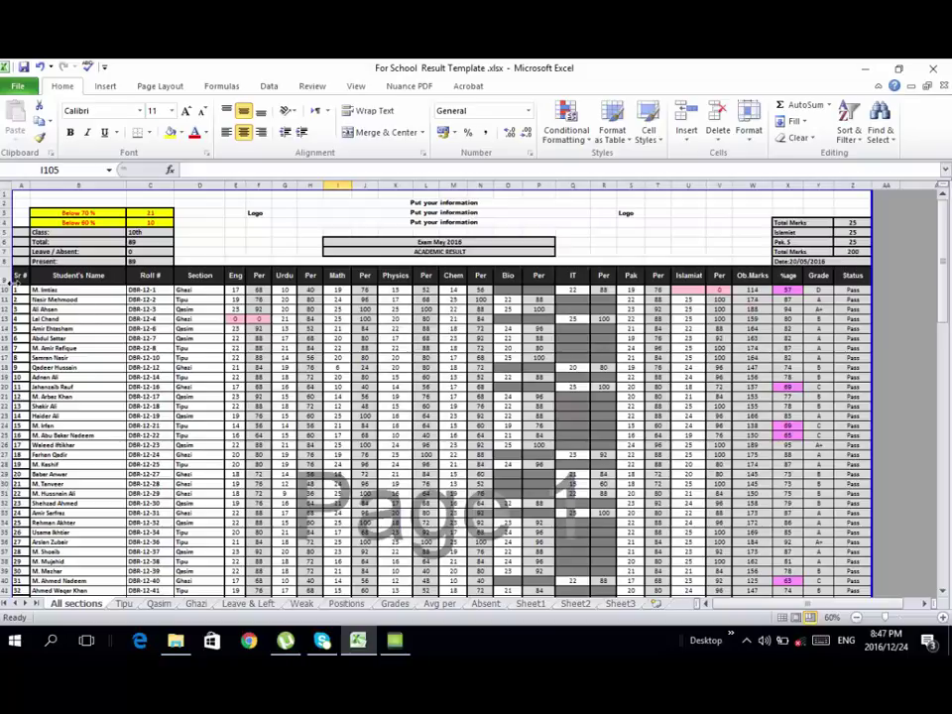
Step: Apply a Top 10% rule with light red fill and dark red text to the table from Sr # to column Z
mouse_move(19, 276)
left_mouse_down()
mouse_move(339, 360)
mouse_move(848, 583)
mouse_move(858, 541)
left_mouse_up()
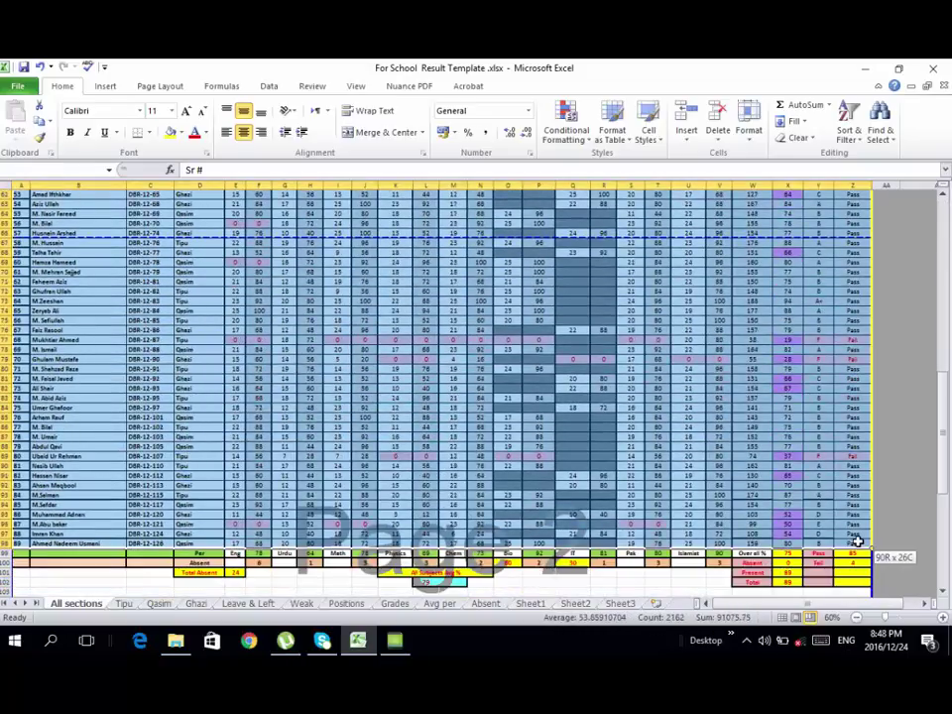
left_click(565, 124)
mouse_move(635, 197)
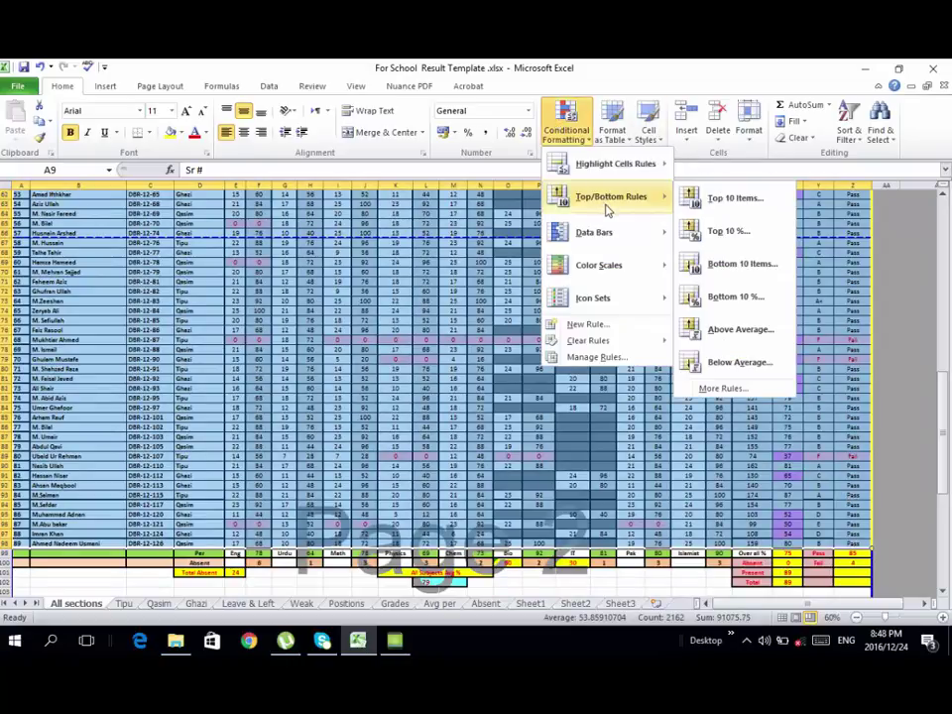
left_click(730, 228)
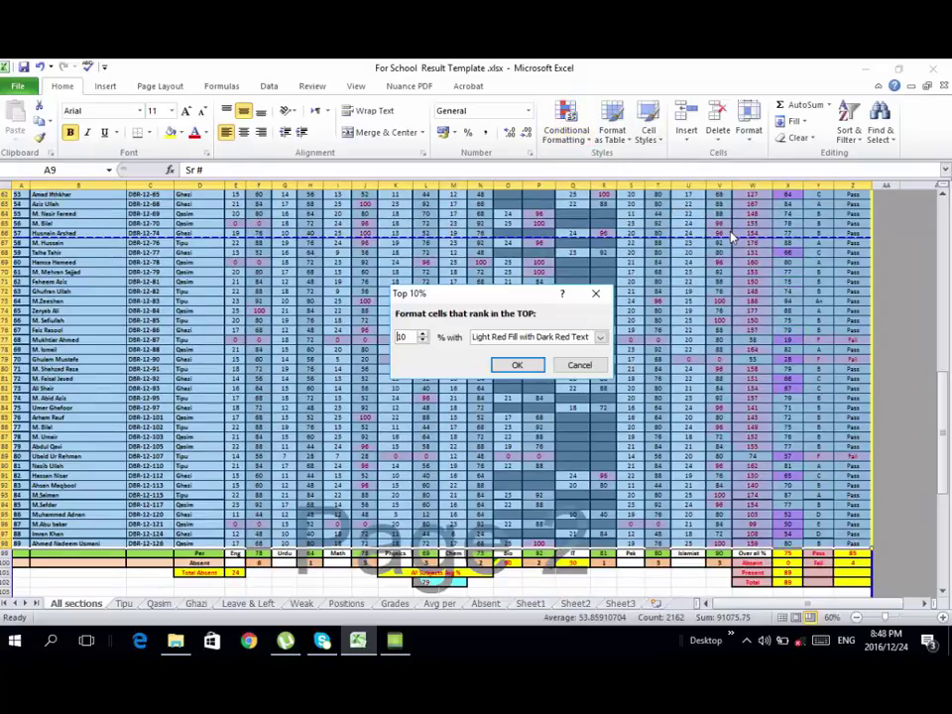
left_click(516, 365)
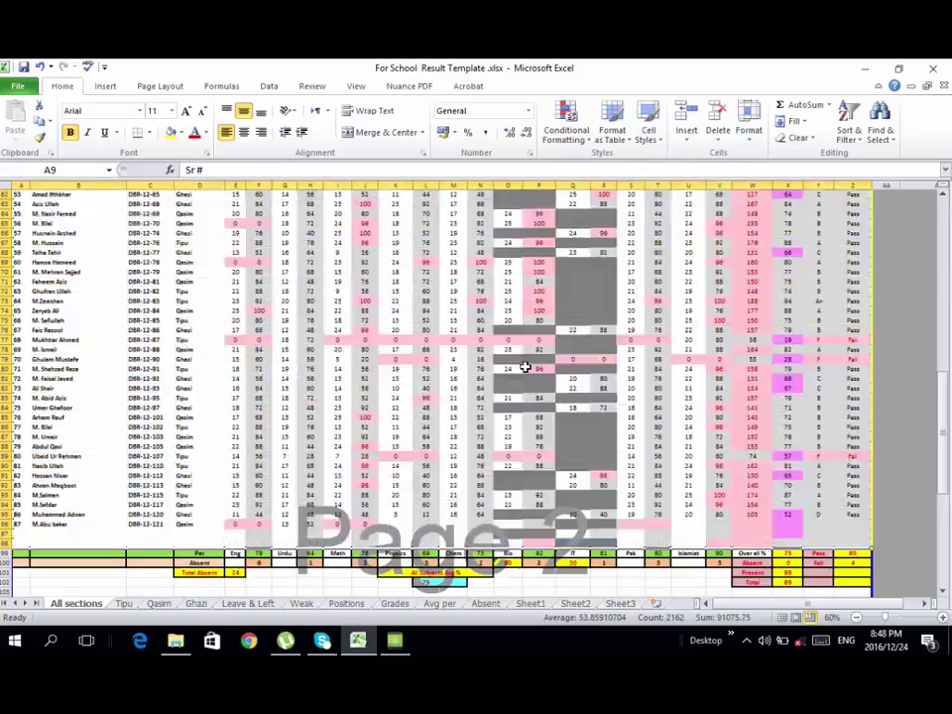
left_click(525, 368)
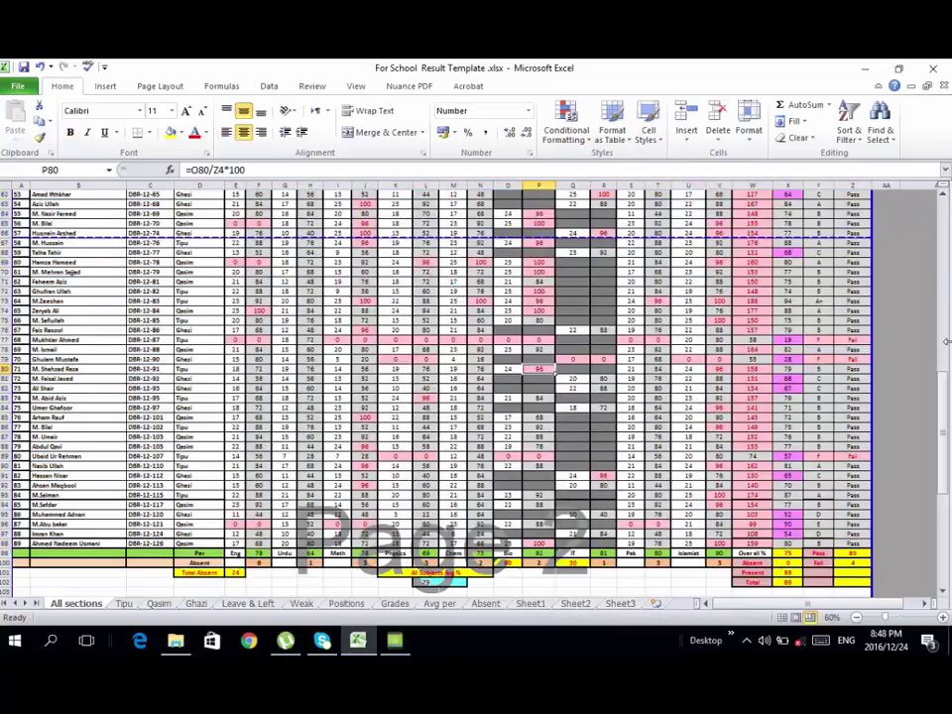
left_click_drag(947, 342, 947, 227)
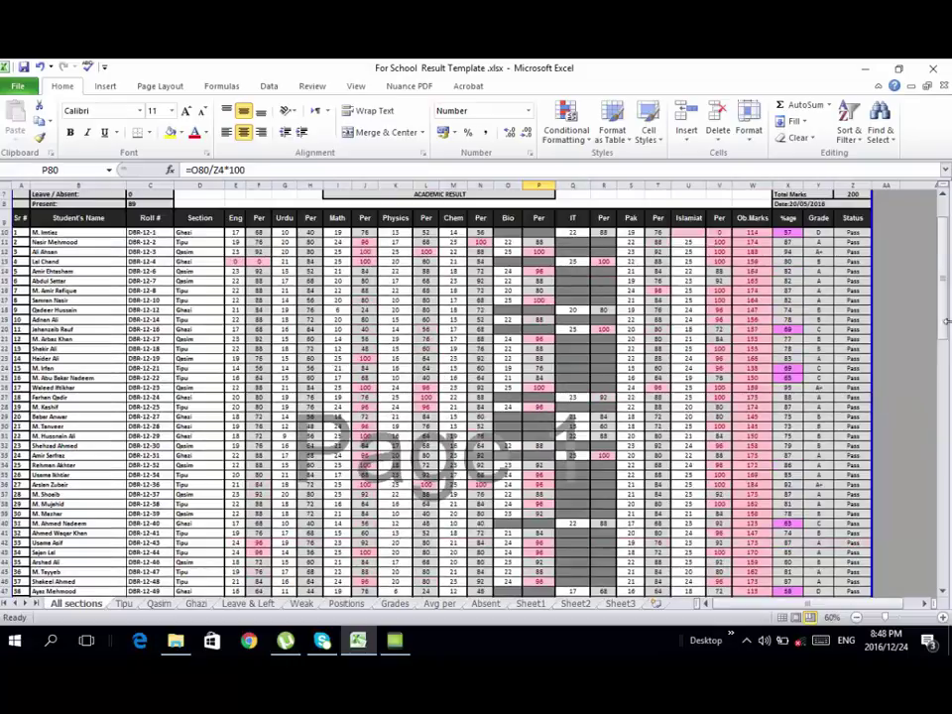
mouse_move(947, 320)
left_mouse_down()
mouse_move(947, 340)
mouse_move(949, 260)
left_mouse_up()
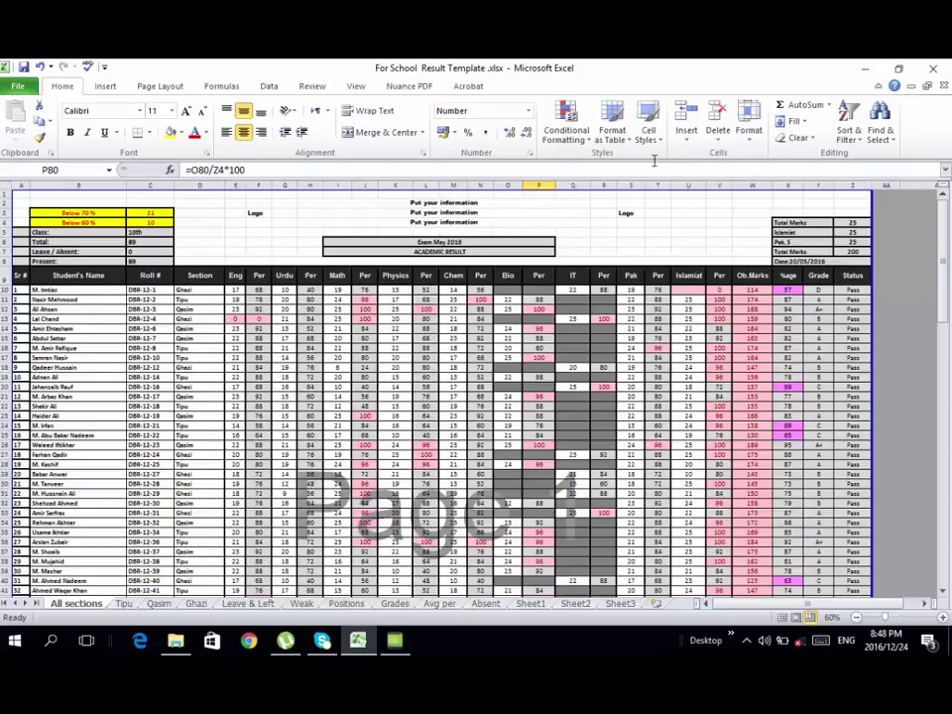
left_click(565, 124)
mouse_move(645, 196)
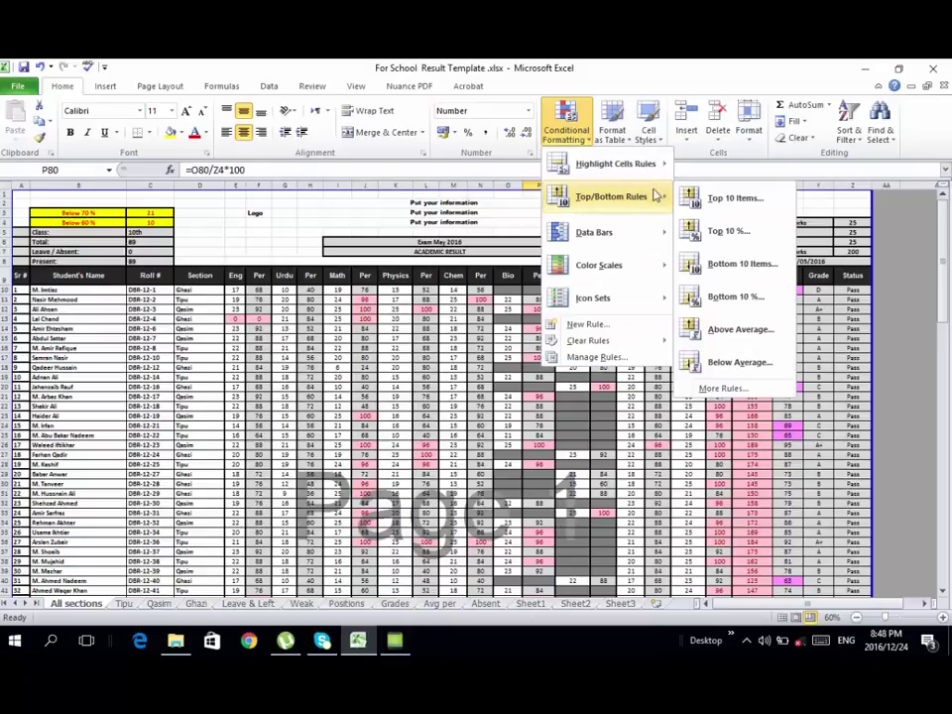
left_click(759, 299)
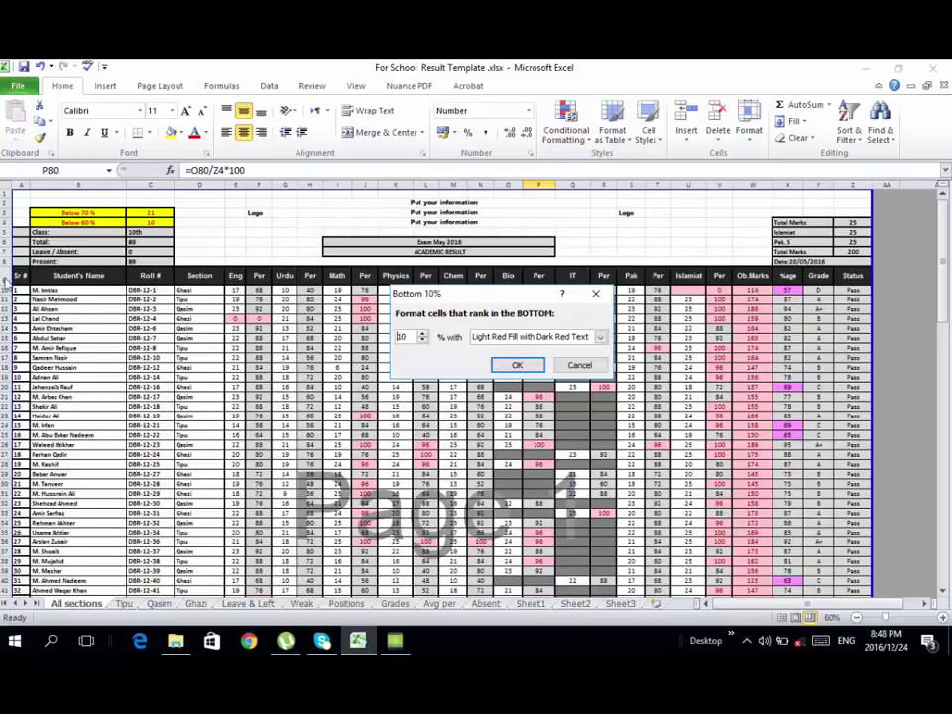
left_click(579, 365)
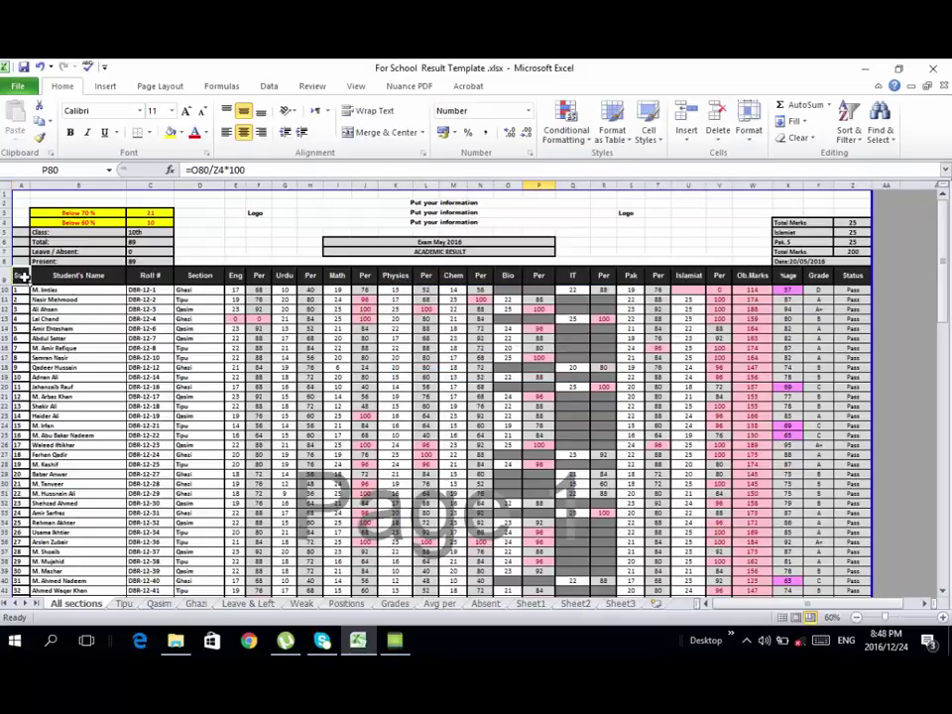
Step: Add a Bottom 10 Items rule with light red fill and dark red text to the student table through column Z
mouse_move(18, 276)
left_mouse_down()
mouse_move(871, 574)
mouse_move(869, 546)
left_mouse_up()
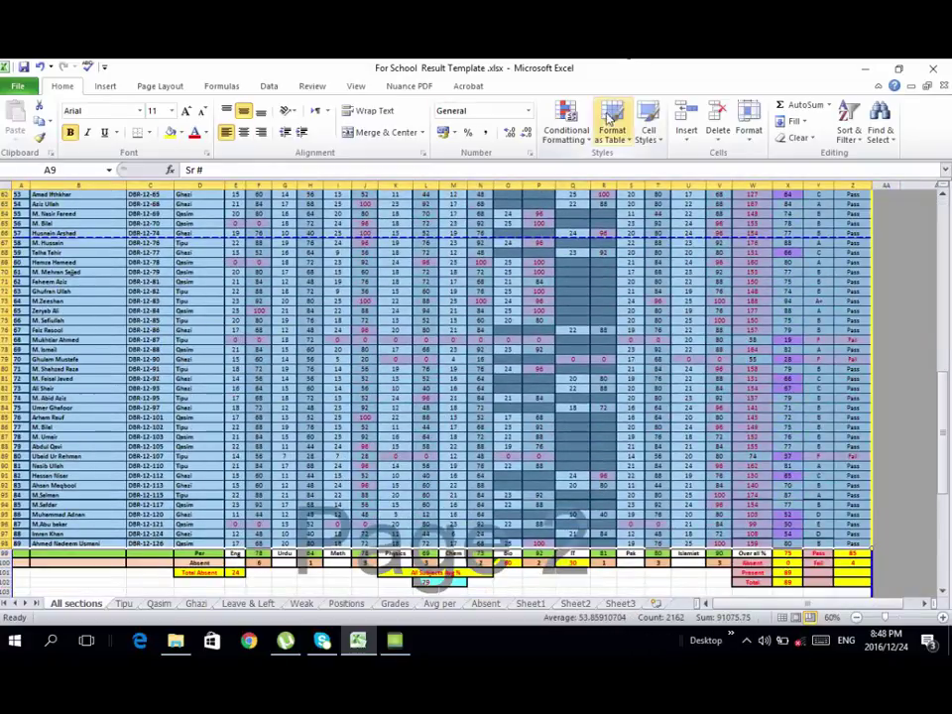
left_click(566, 124)
mouse_move(593, 199)
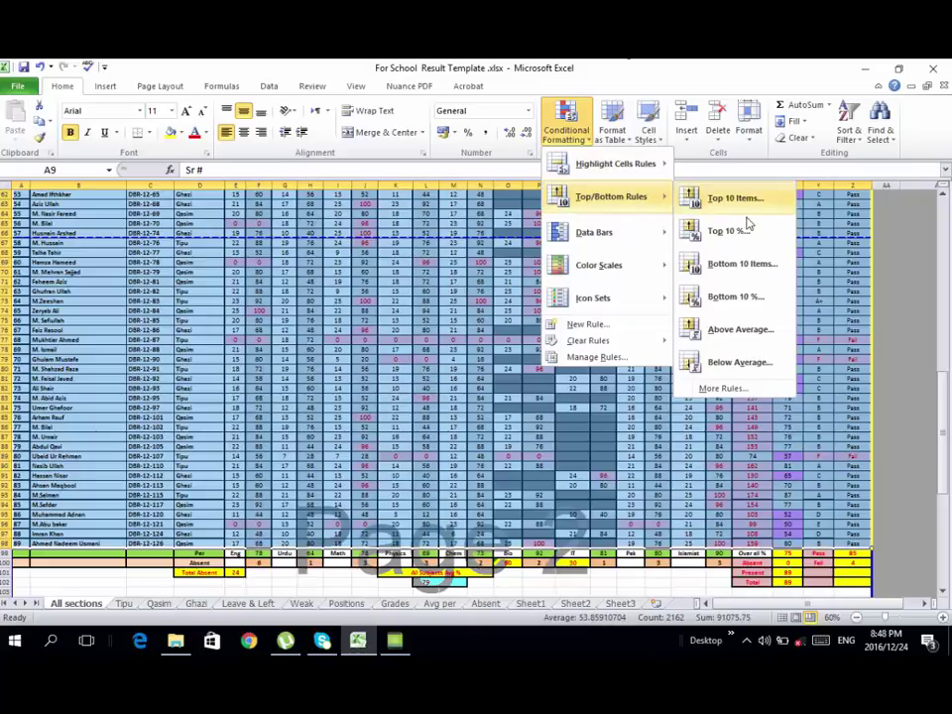
left_click(756, 264)
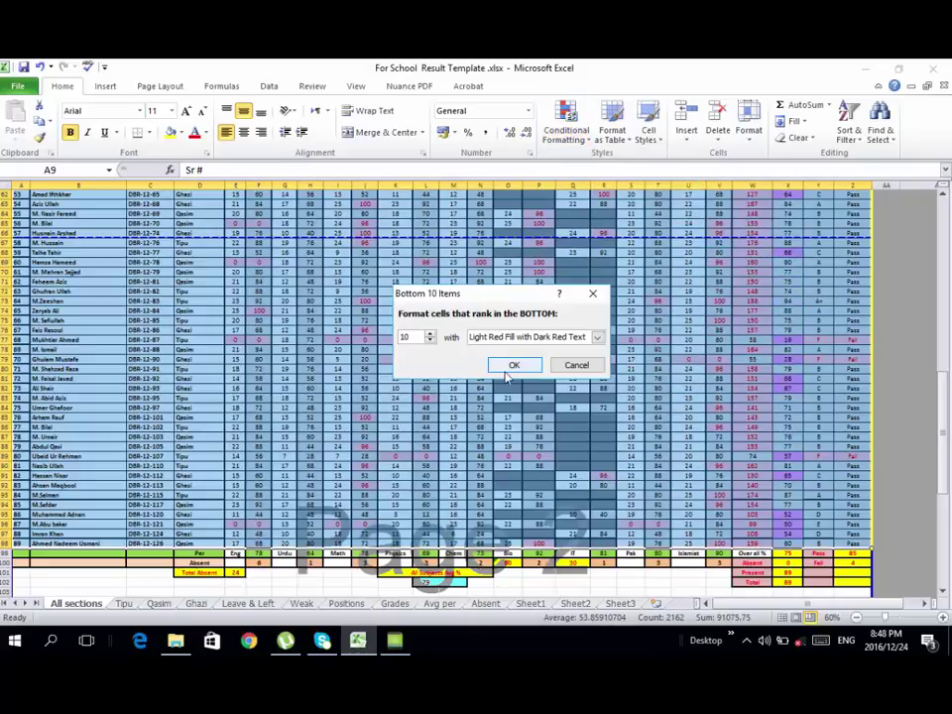
left_click(507, 368)
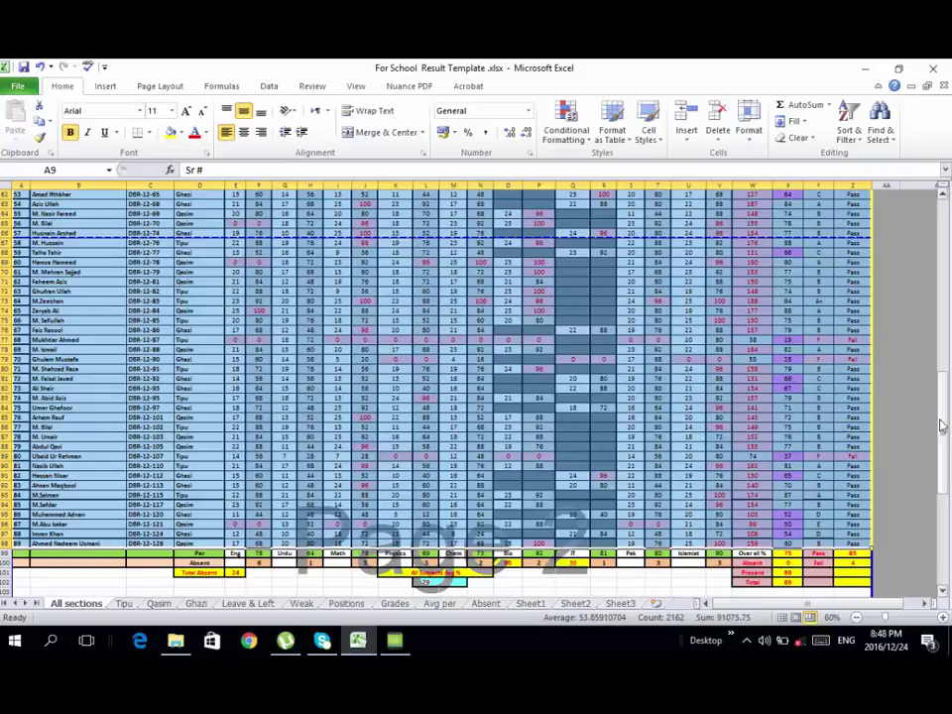
left_click_drag(942, 446, 948, 246)
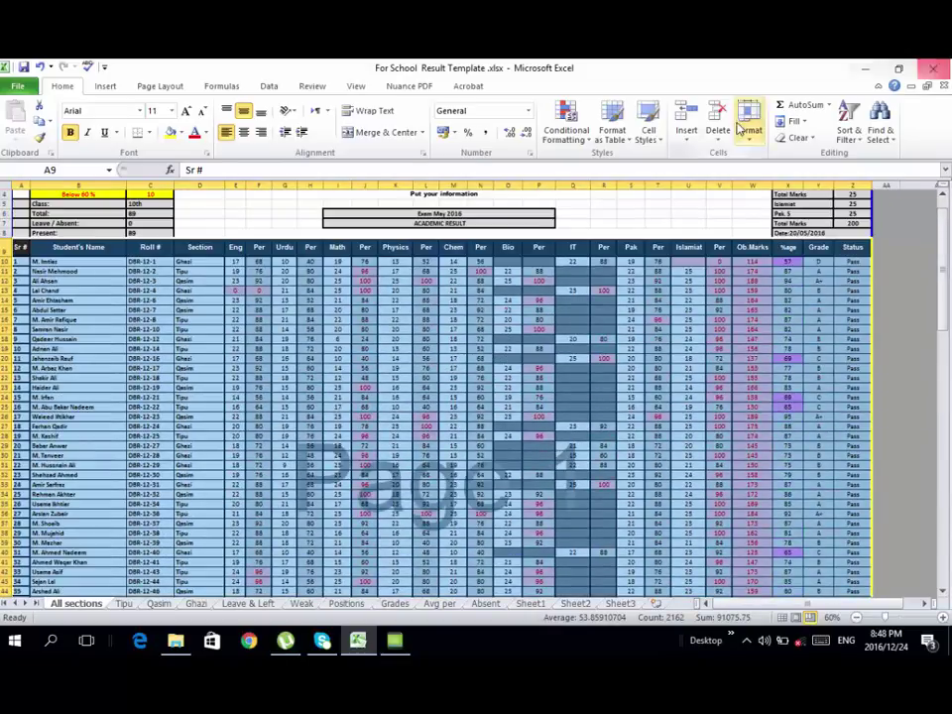
Step: Add an Above Average rule using Light Red Fill with Dark Red Text
left_click(566, 121)
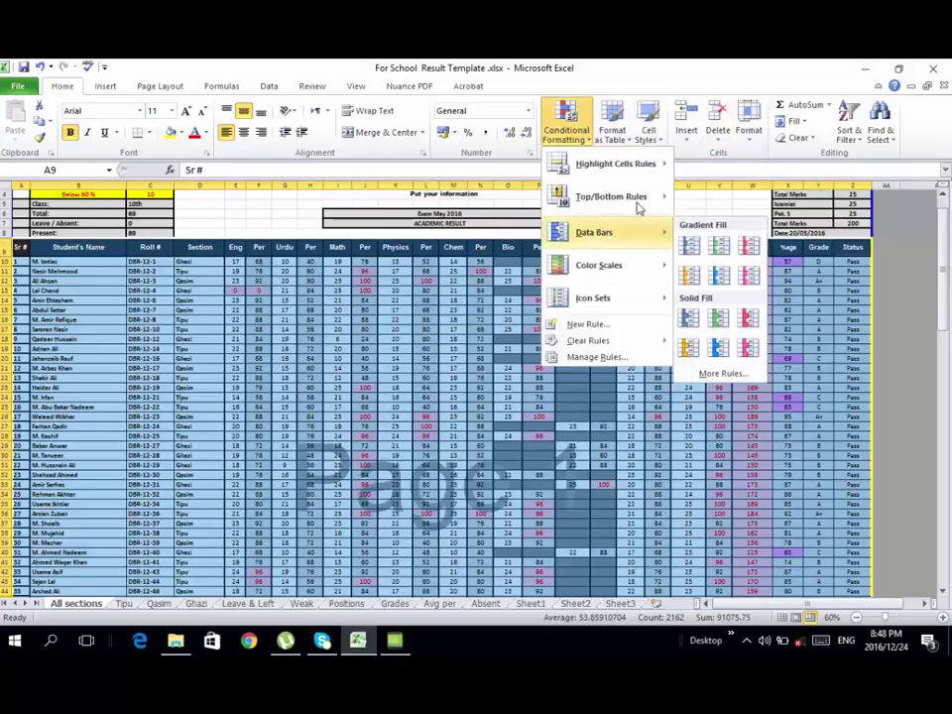
mouse_move(635, 199)
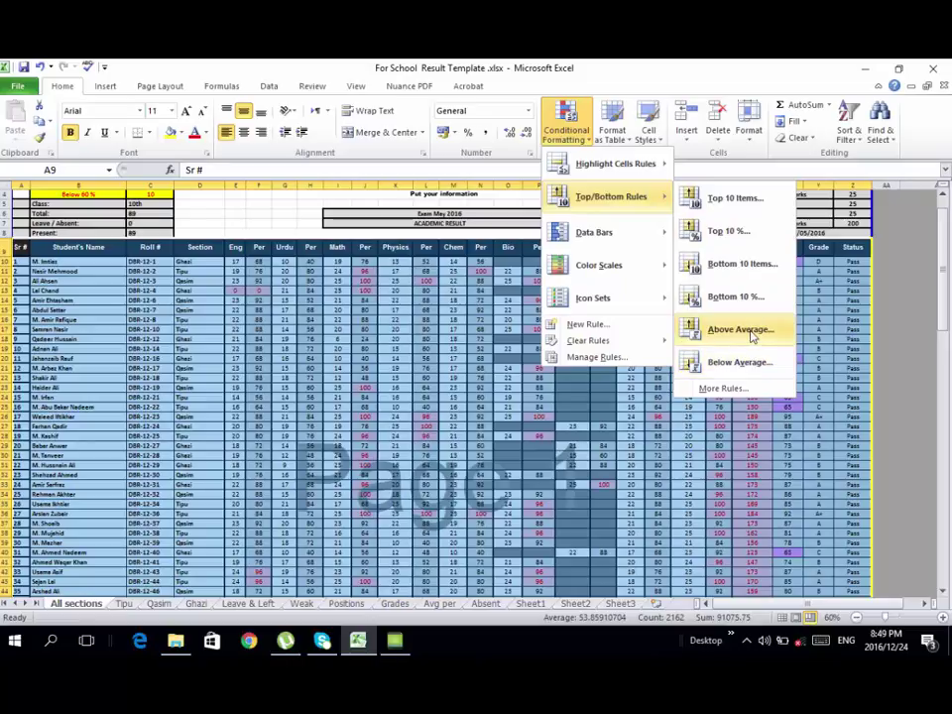
left_click(752, 338)
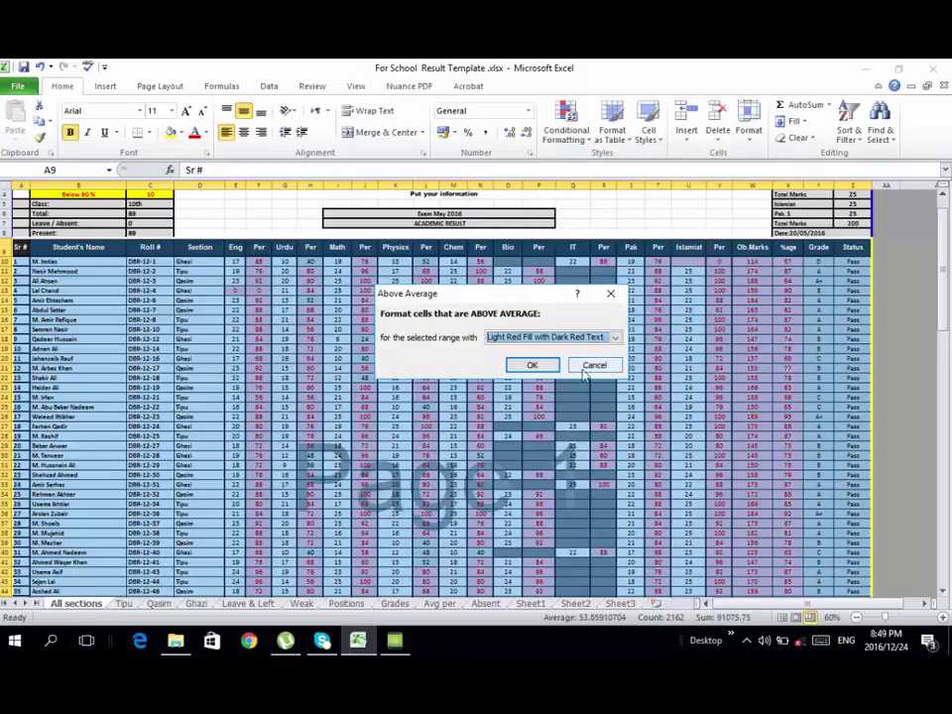
left_click(534, 367)
left_click(534, 370)
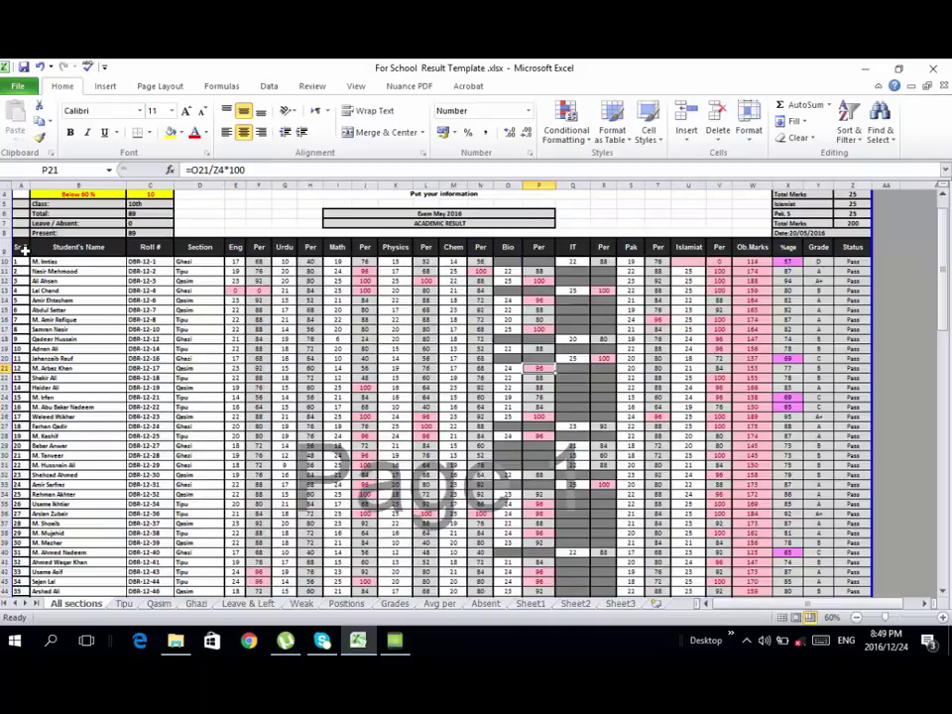
Step: Reselect the whole result table from the Sr # header down to the last student
left_click_drag(23, 250, 811, 581)
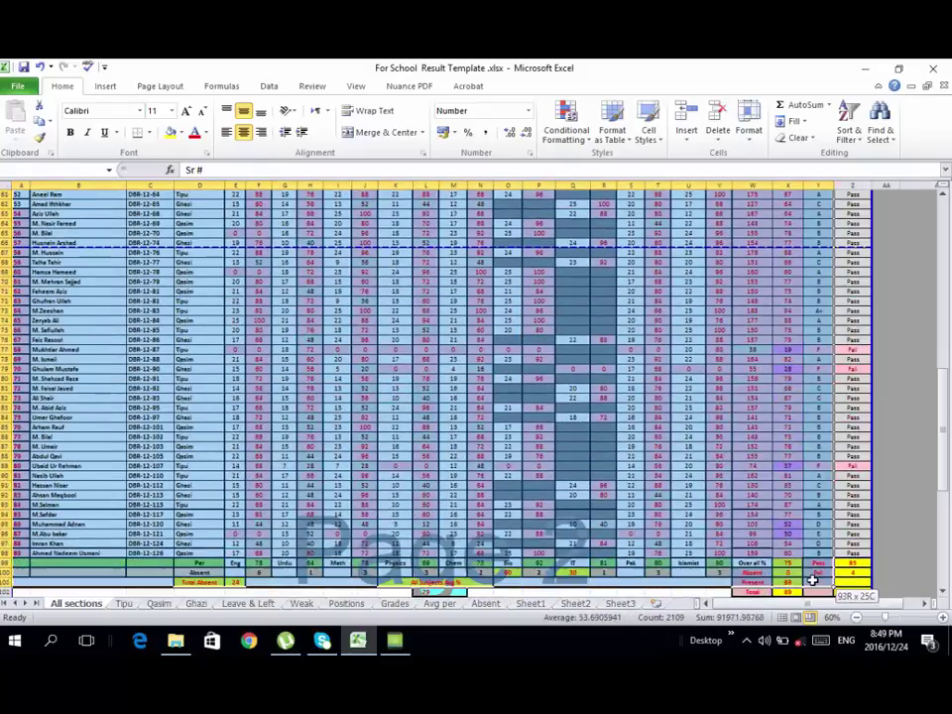
left_click_drag(812, 581, 850, 557)
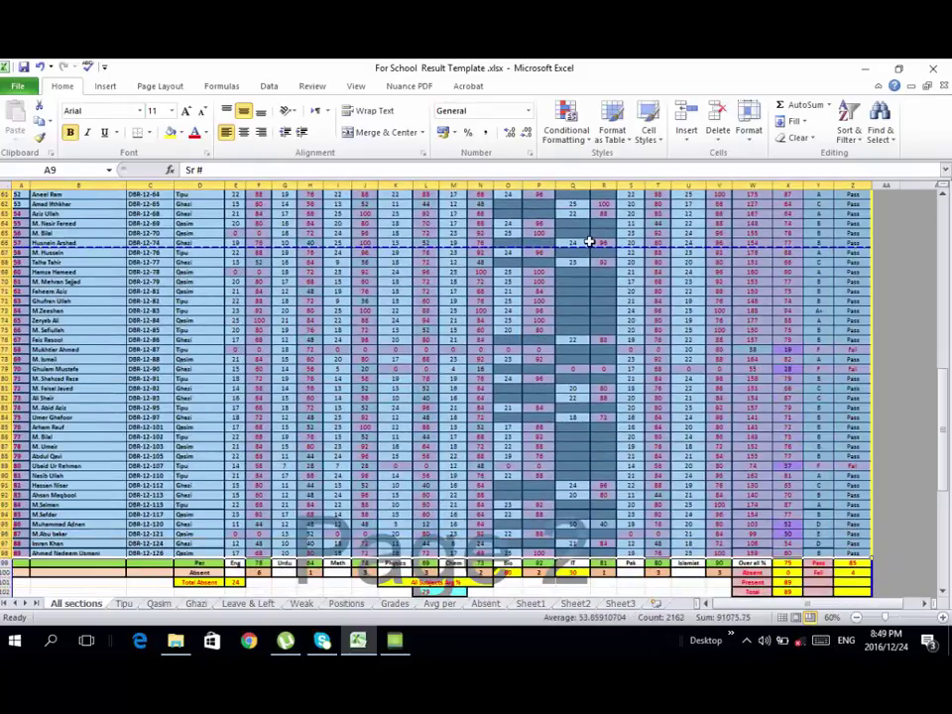
left_click(631, 407)
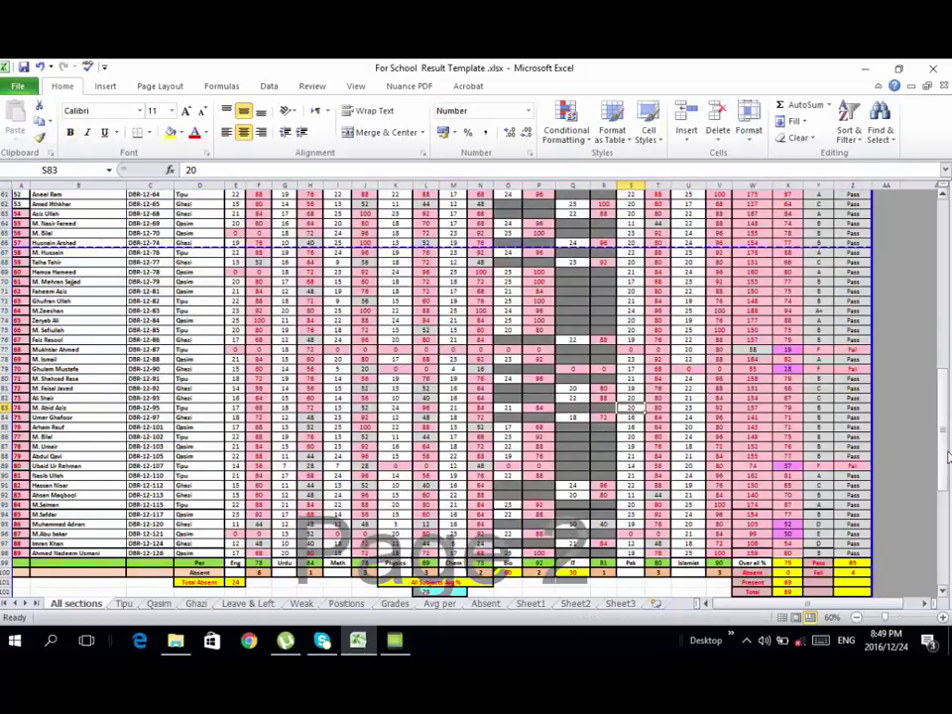
mouse_move(947, 426)
left_mouse_down()
mouse_move(949, 316)
mouse_move(950, 458)
mouse_move(58, 310)
left_mouse_up()
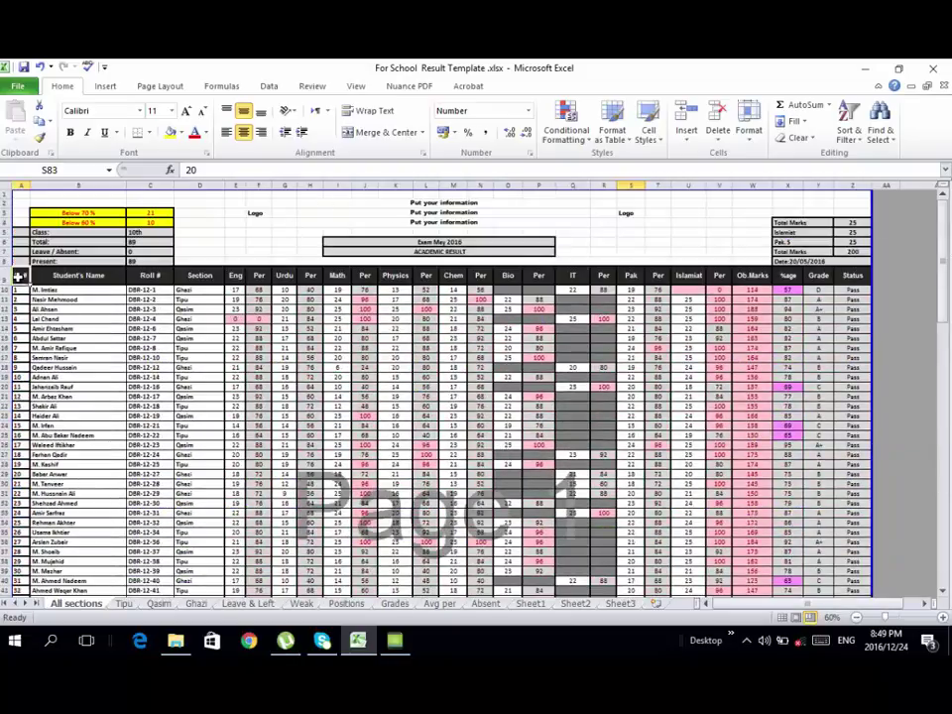
mouse_move(20, 275)
left_mouse_down()
mouse_move(890, 621)
mouse_move(850, 556)
left_mouse_up()
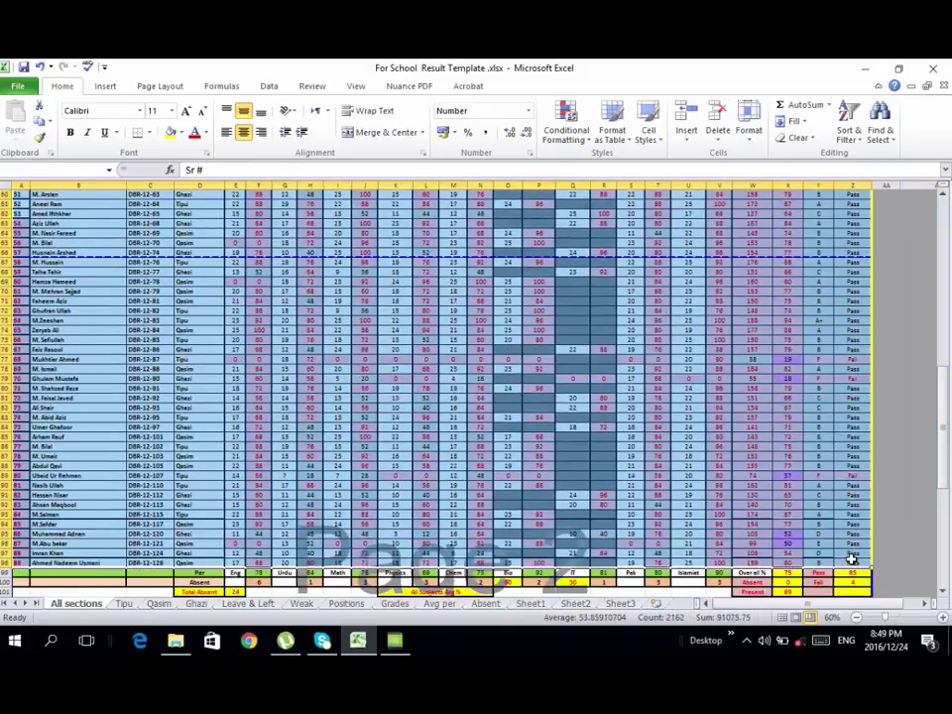
Step: Add a Below Average rule with Light Red Fill and Dark Red Text to the selected table
left_click(564, 132)
mouse_move(629, 204)
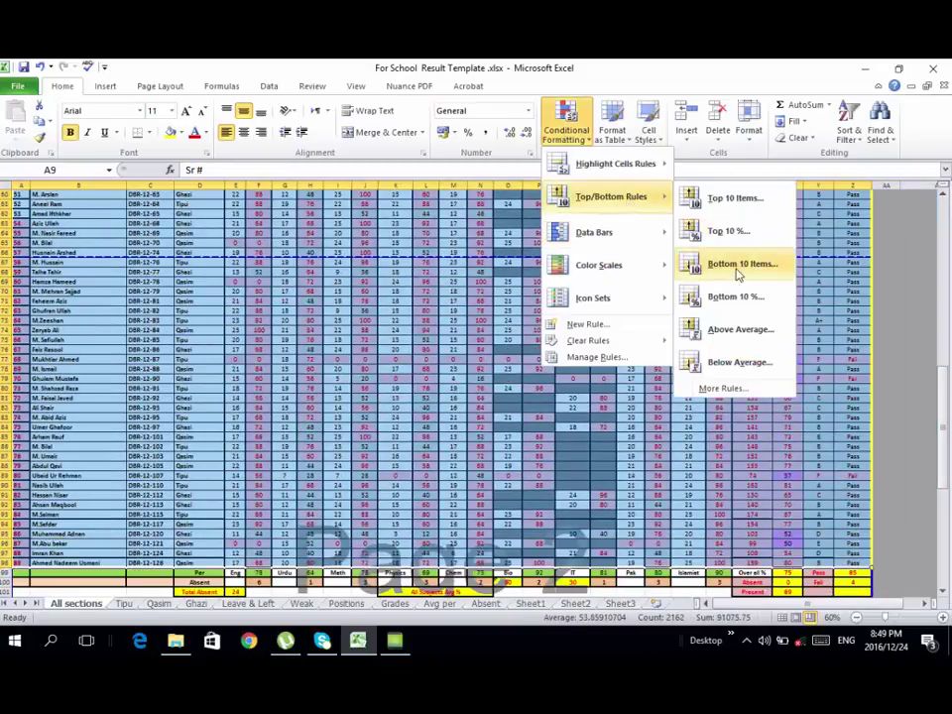
left_click(739, 364)
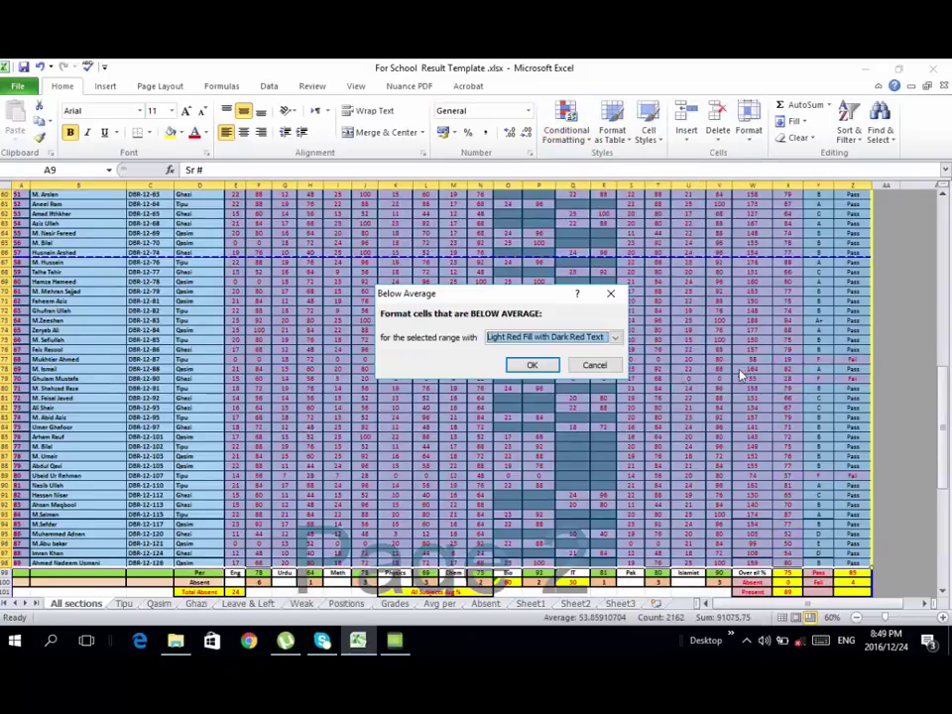
left_click(526, 364)
left_click(565, 132)
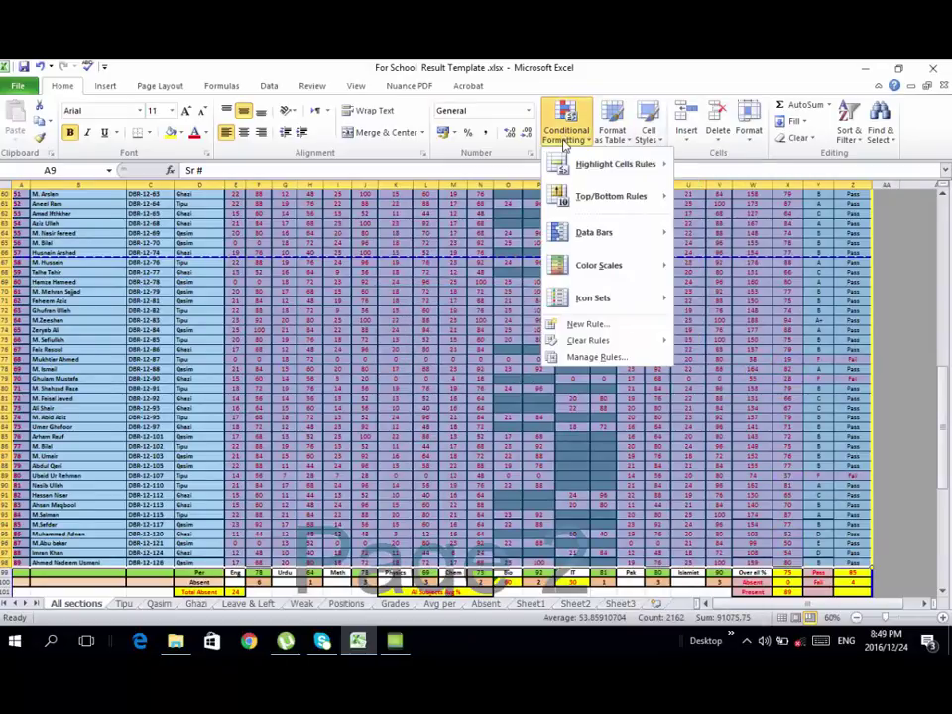
Step: Add a Top 10% rule keeping Light Red Fill with Dark Red Text
mouse_move(612, 342)
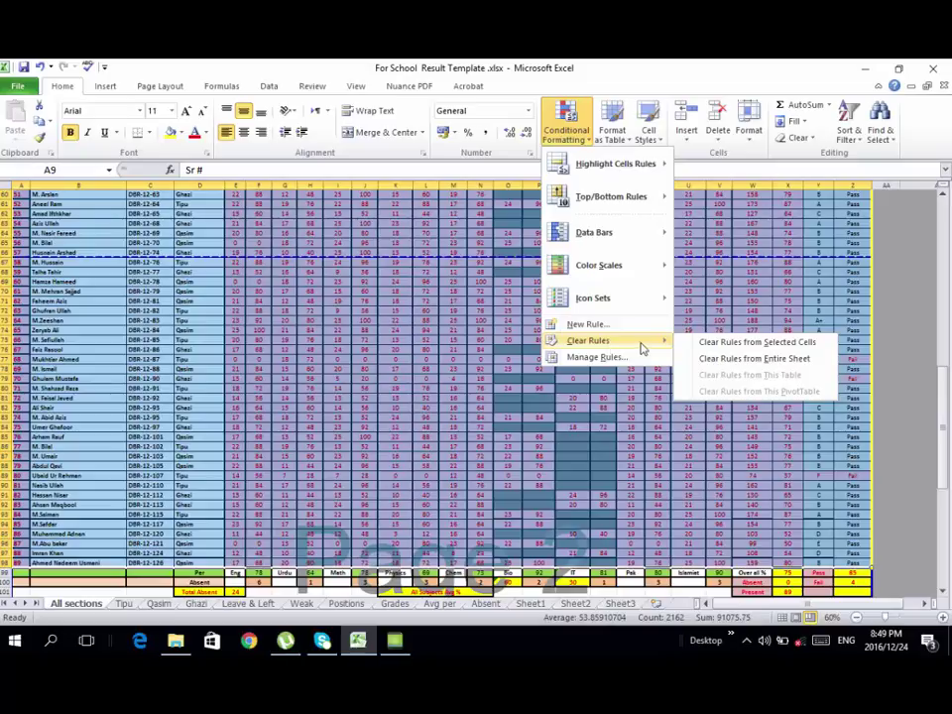
mouse_move(615, 198)
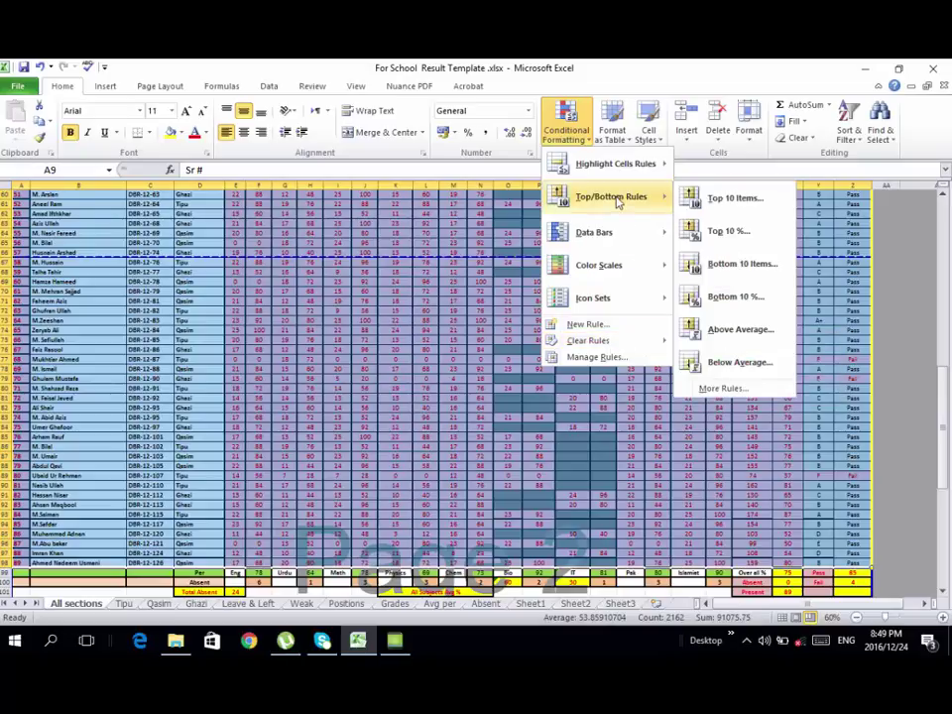
left_click(744, 242)
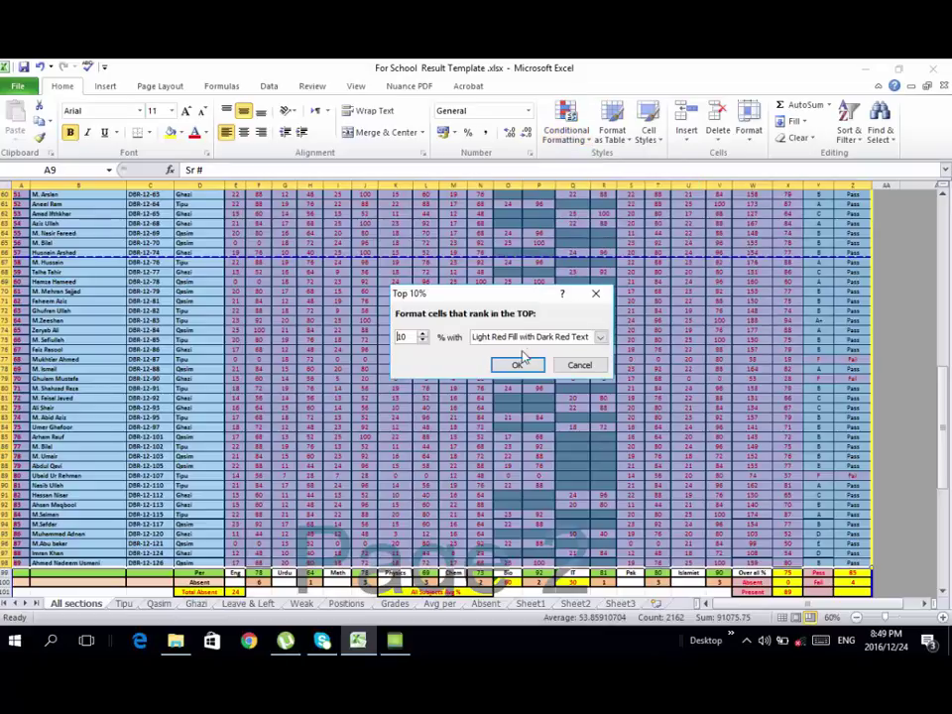
left_click(555, 338)
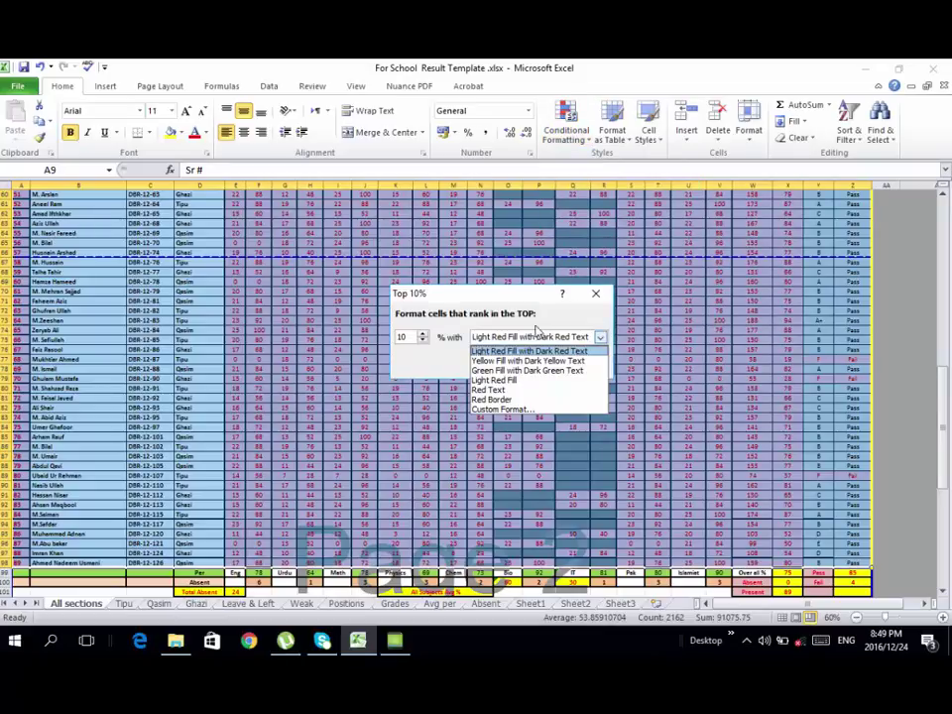
left_click(517, 316)
left_click(517, 365)
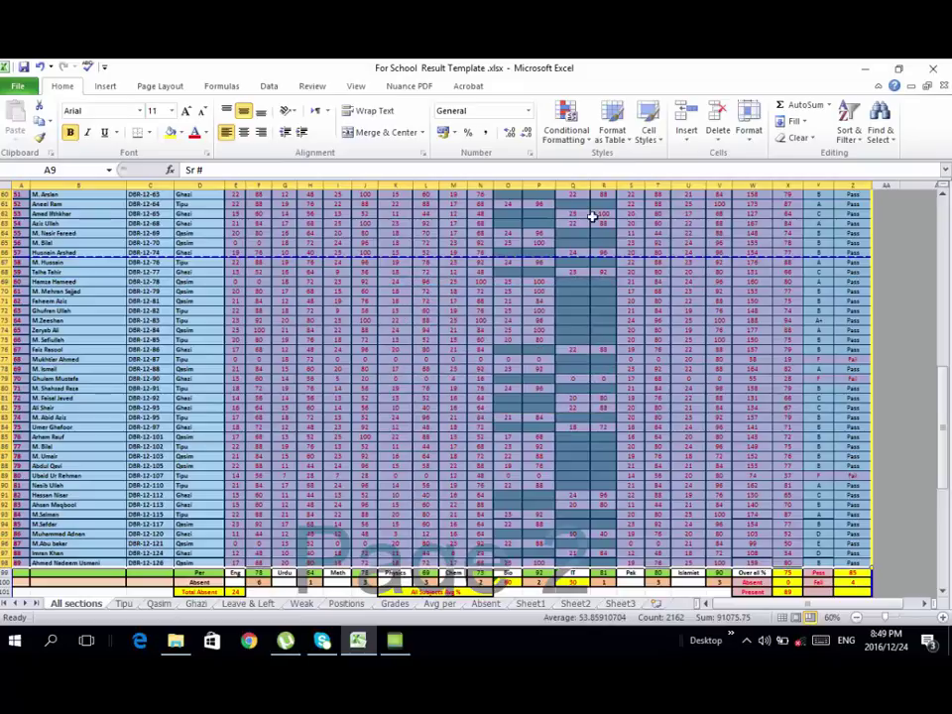
Step: Look at the More Rules settings for a ranked-values rule, then cancel without adding it
left_click(580, 146)
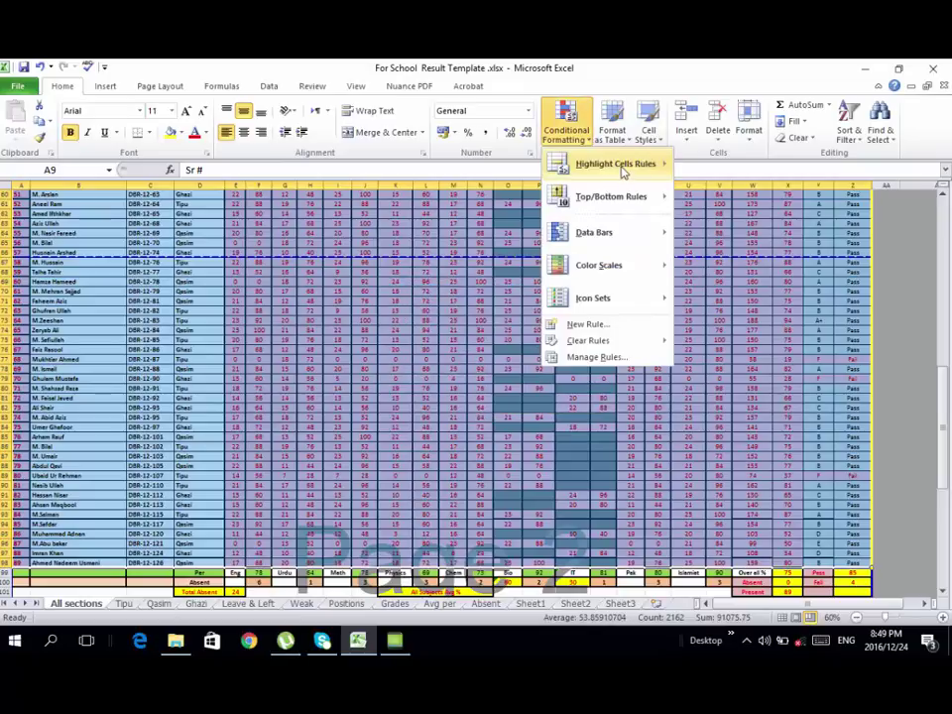
mouse_move(625, 173)
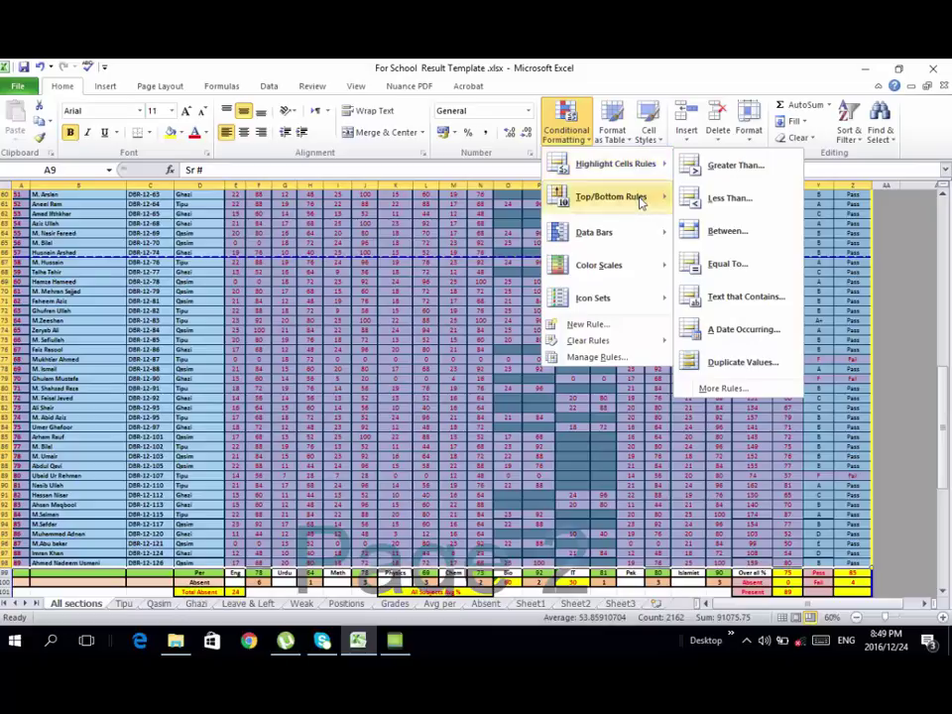
mouse_move(630, 197)
left_click(724, 388)
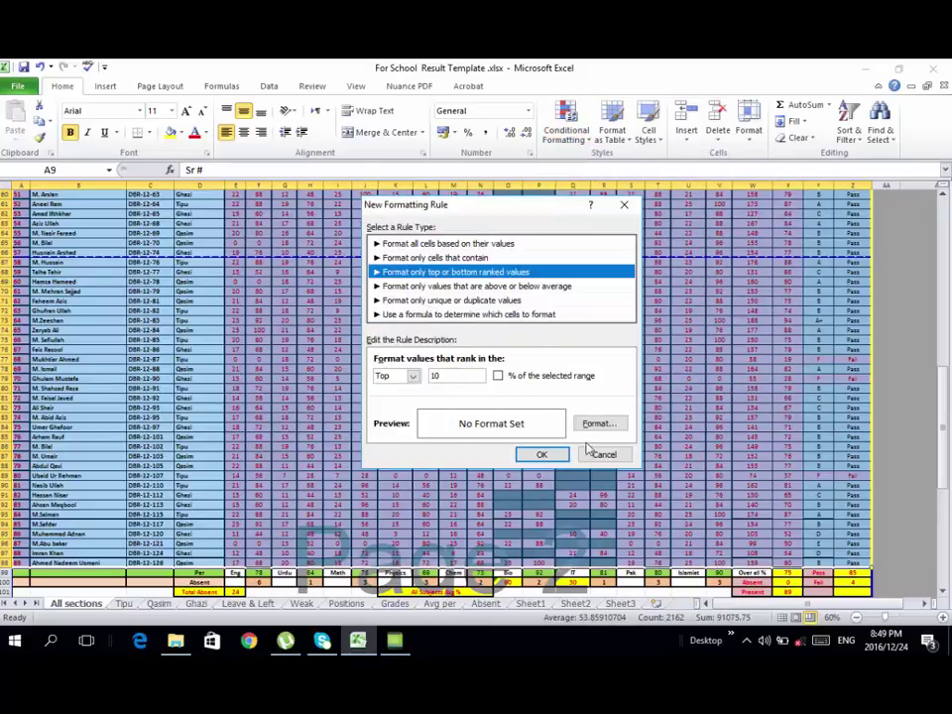
left_click(601, 454)
left_click(565, 124)
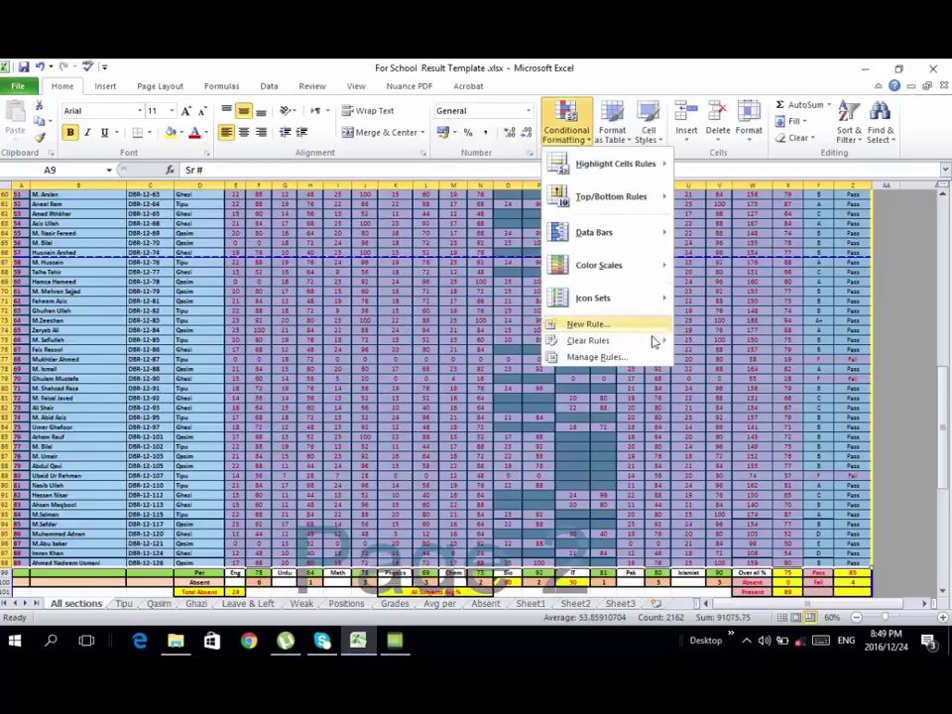
Step: In the Rules Manager, delete the Below Average and Above Average rules, keeping Bottom 10, Top 10%, Cell Value < 70
left_click(649, 357)
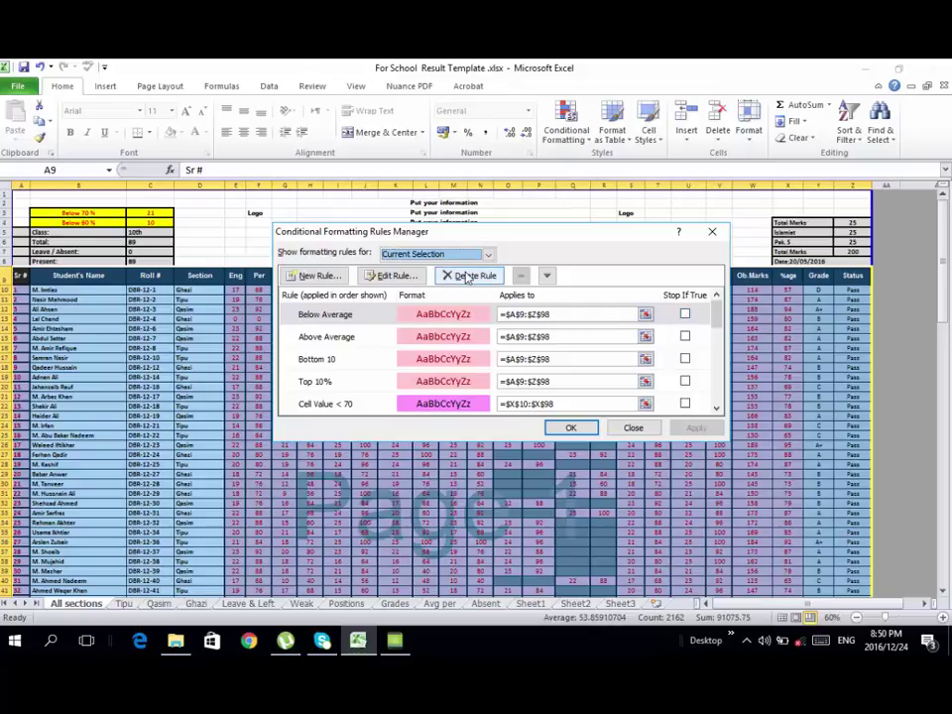
left_click(355, 315)
left_click(486, 279)
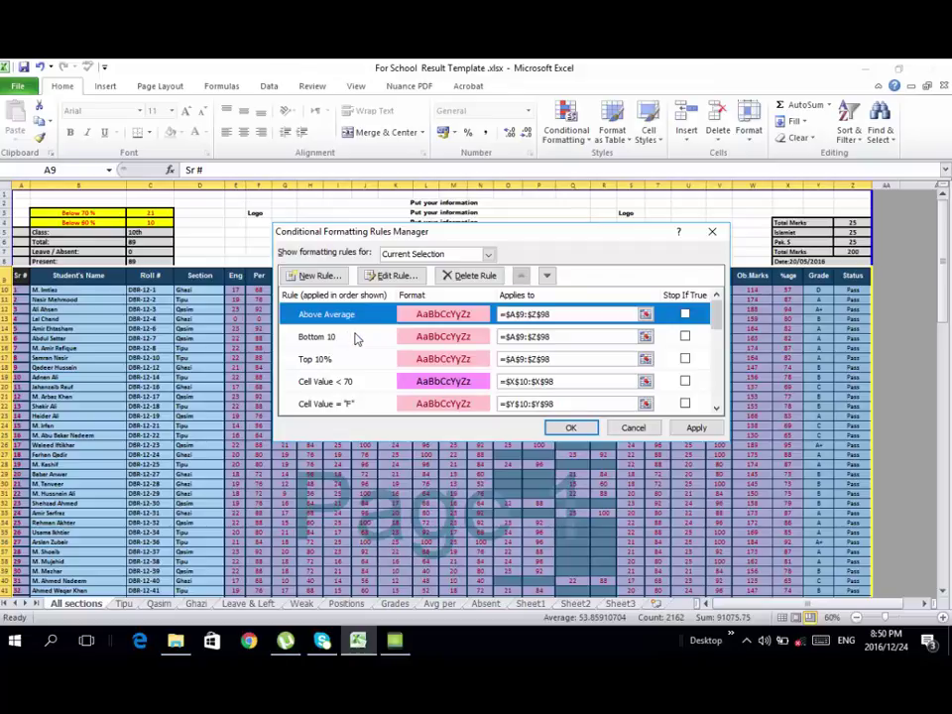
left_click(362, 338)
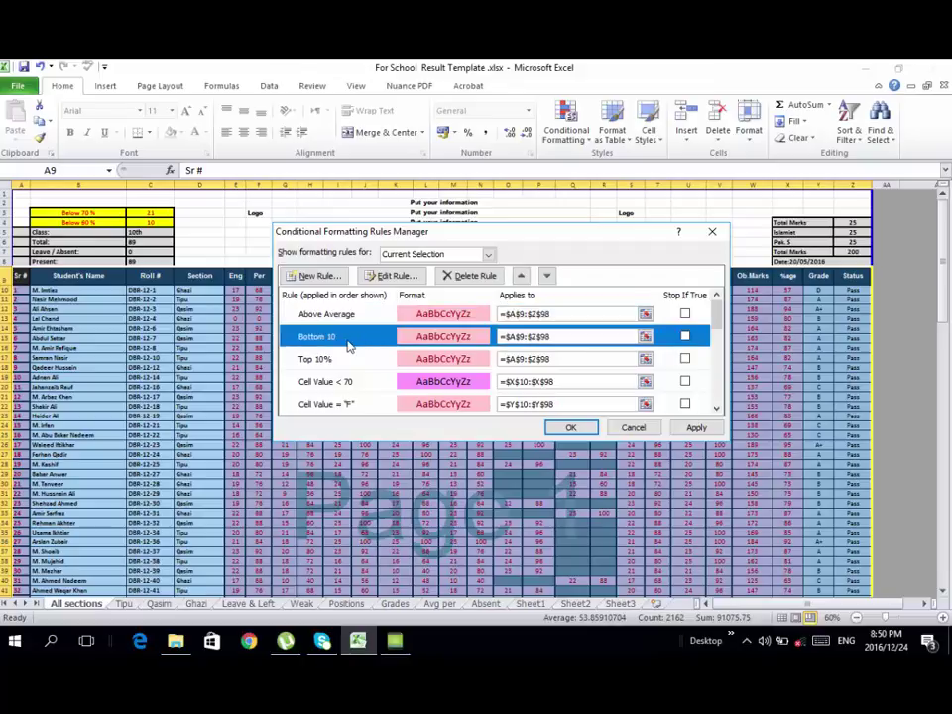
left_click(348, 322)
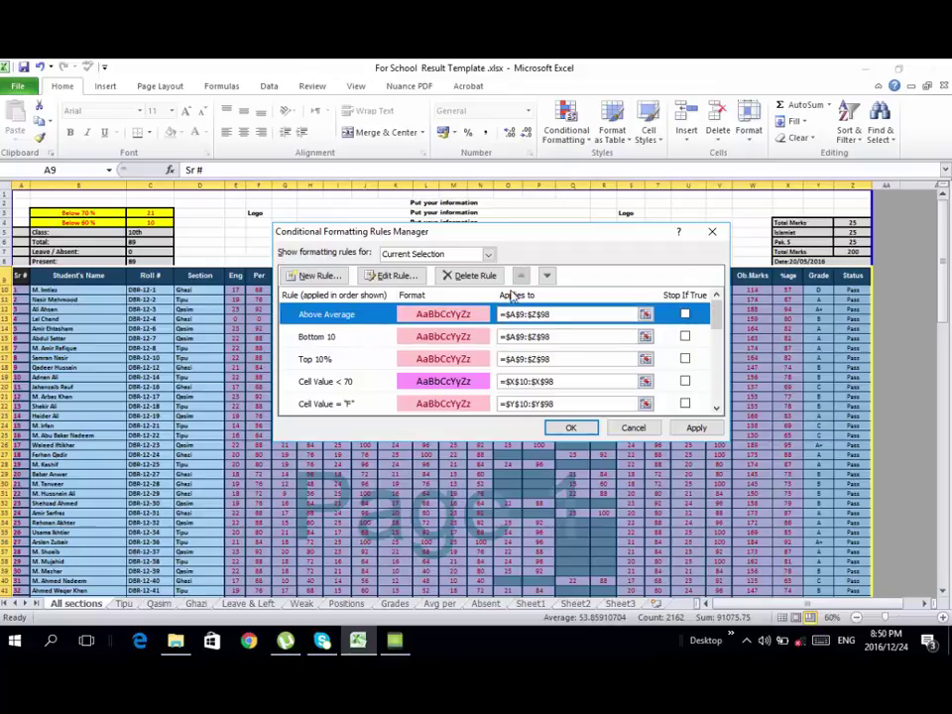
left_click(466, 275)
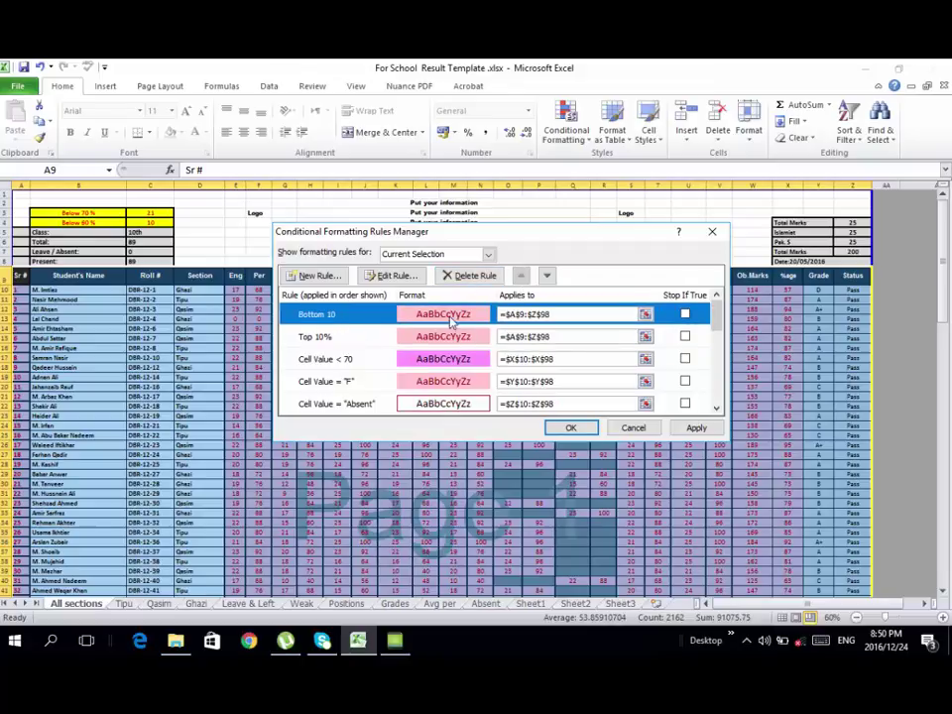
left_click(335, 363)
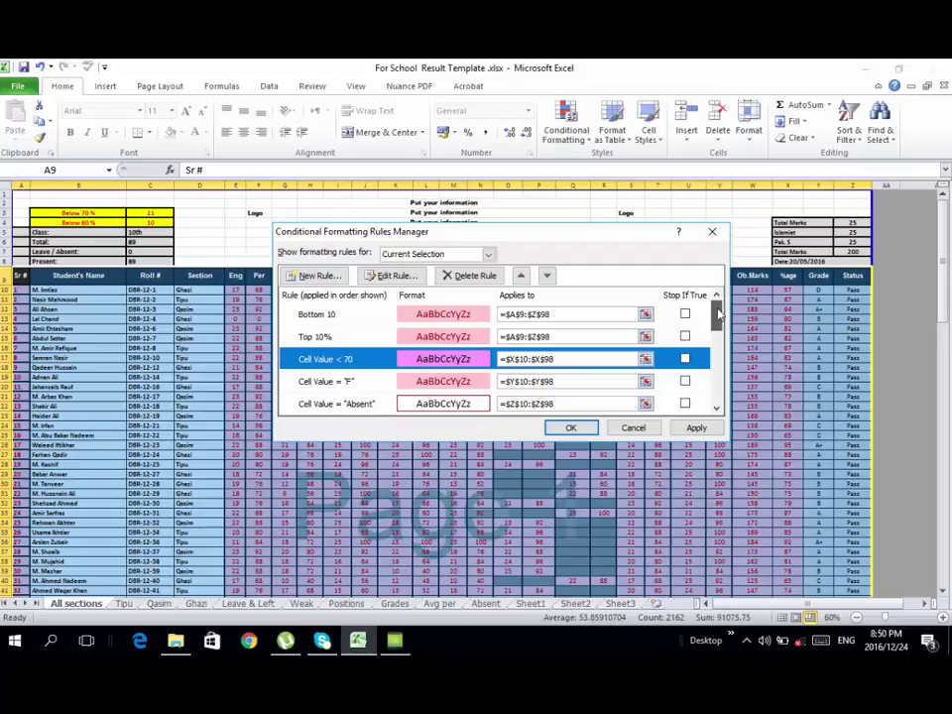
mouse_move(716, 315)
left_mouse_down()
mouse_move(716, 388)
mouse_move(721, 290)
left_mouse_up()
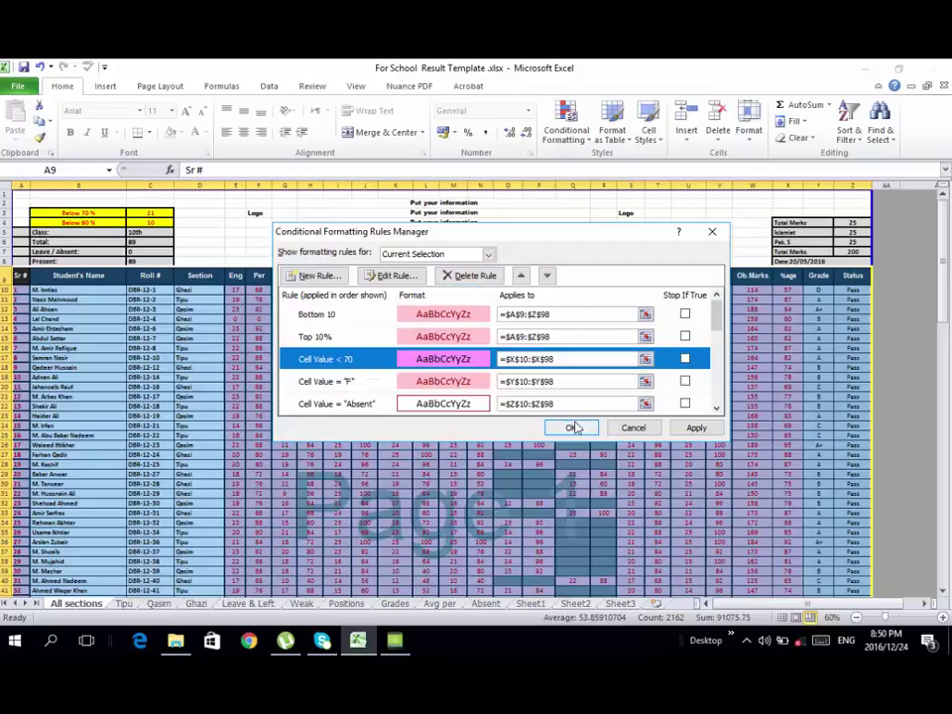
Step: Close the Rules Manager with OK and go to Sheet1
left_click(572, 428)
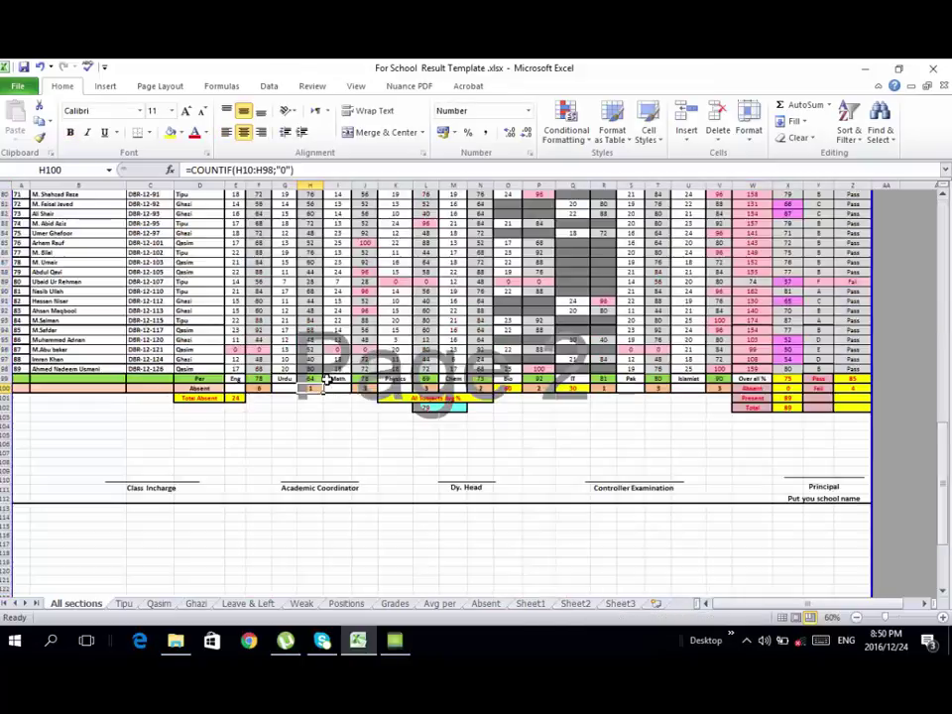
left_click_drag(945, 461, 945, 248)
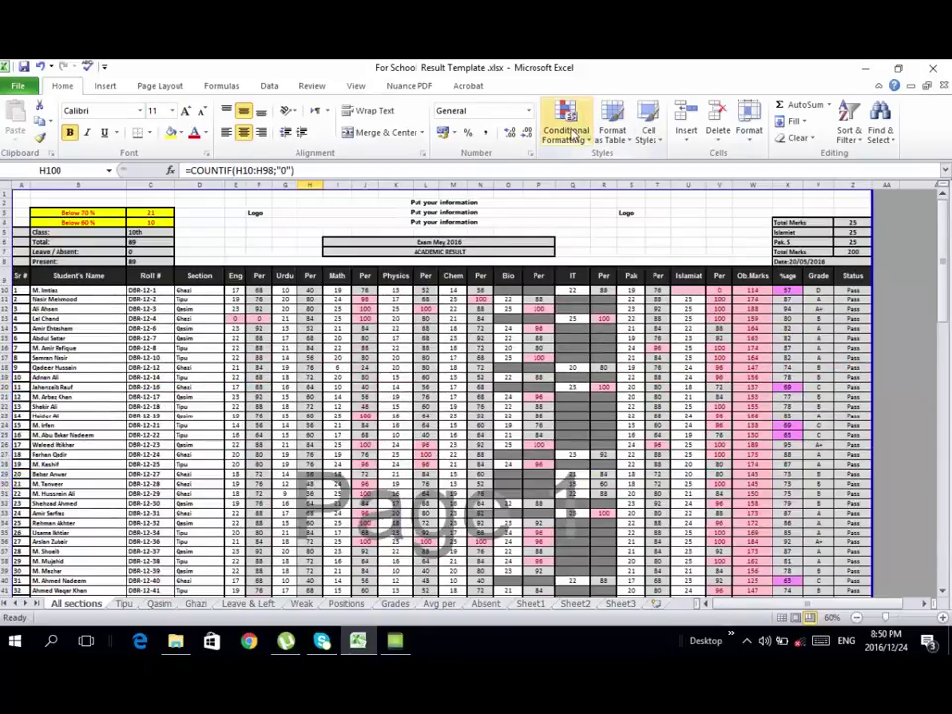
left_click(620, 603)
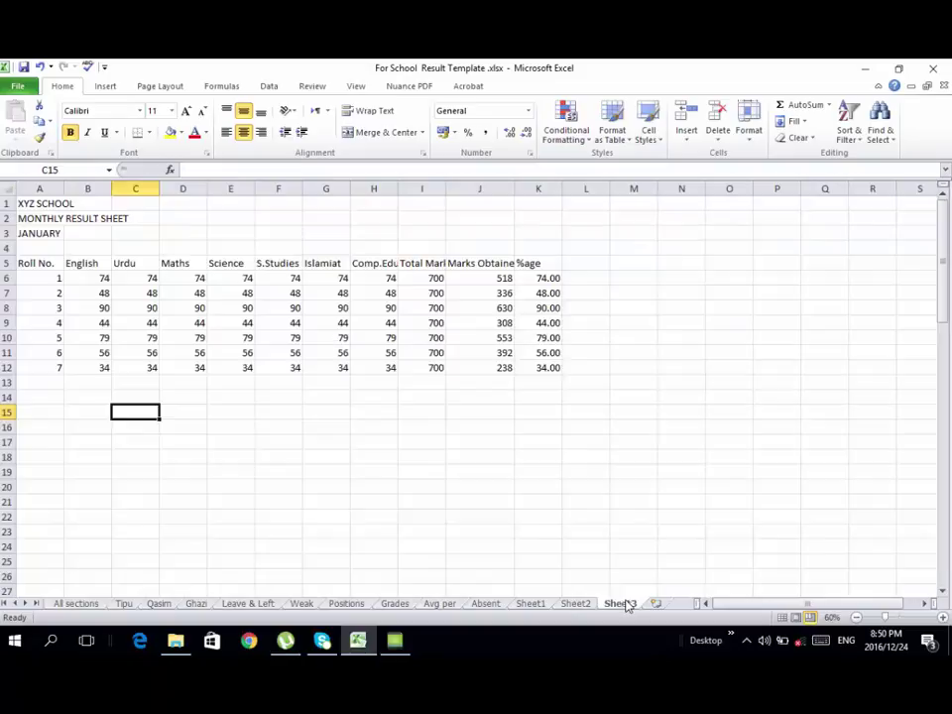
left_click(575, 604)
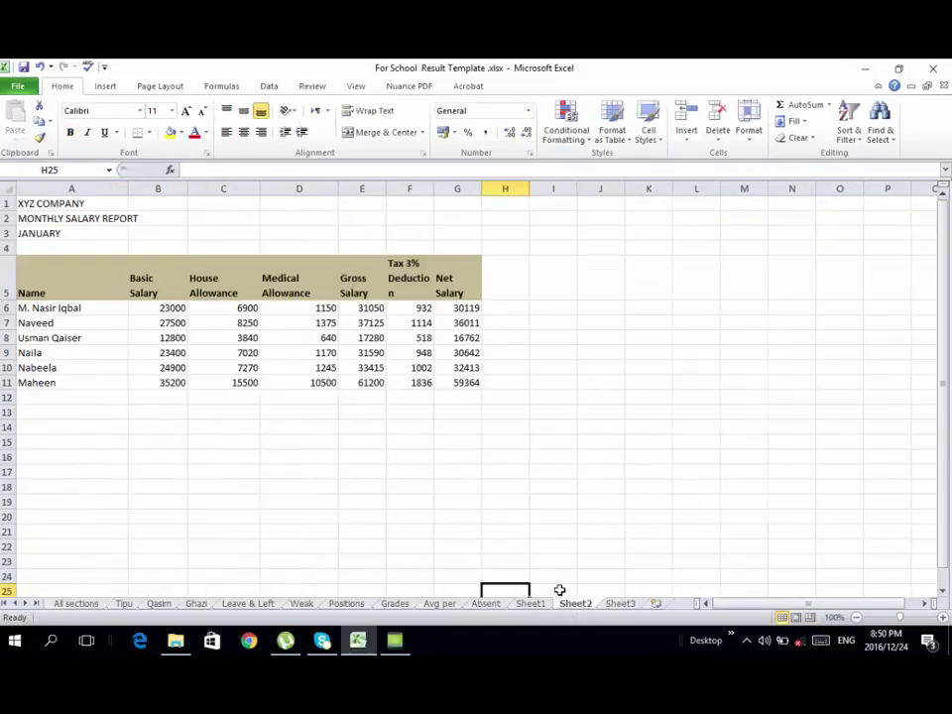
left_click(530, 603)
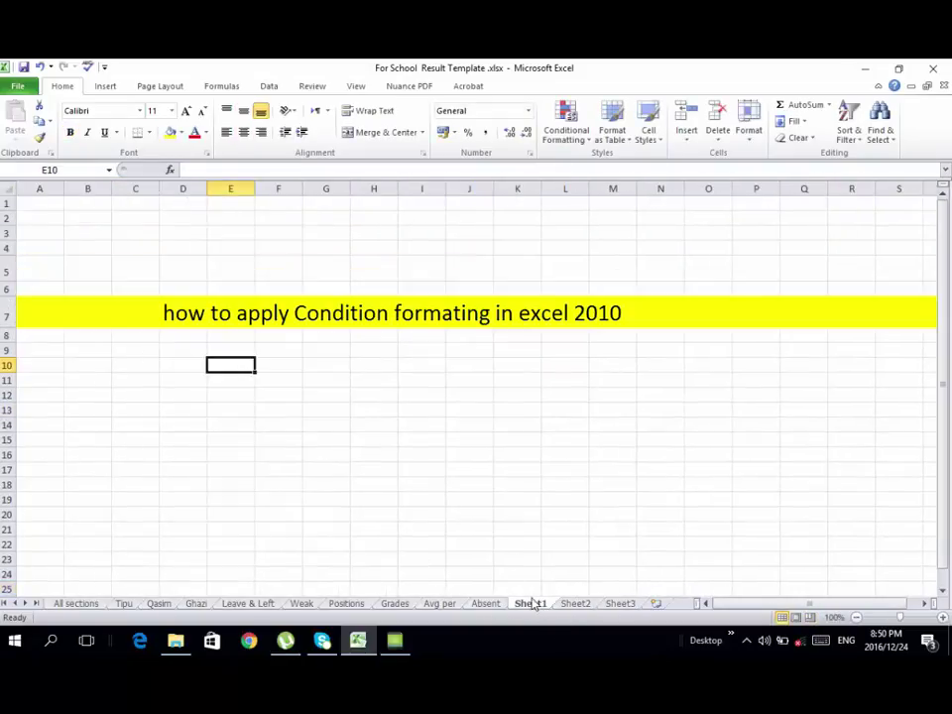
Step: Enter 'How to Highlight Cells less than 40% Number in different Subjects' in cell E11
left_click(222, 381)
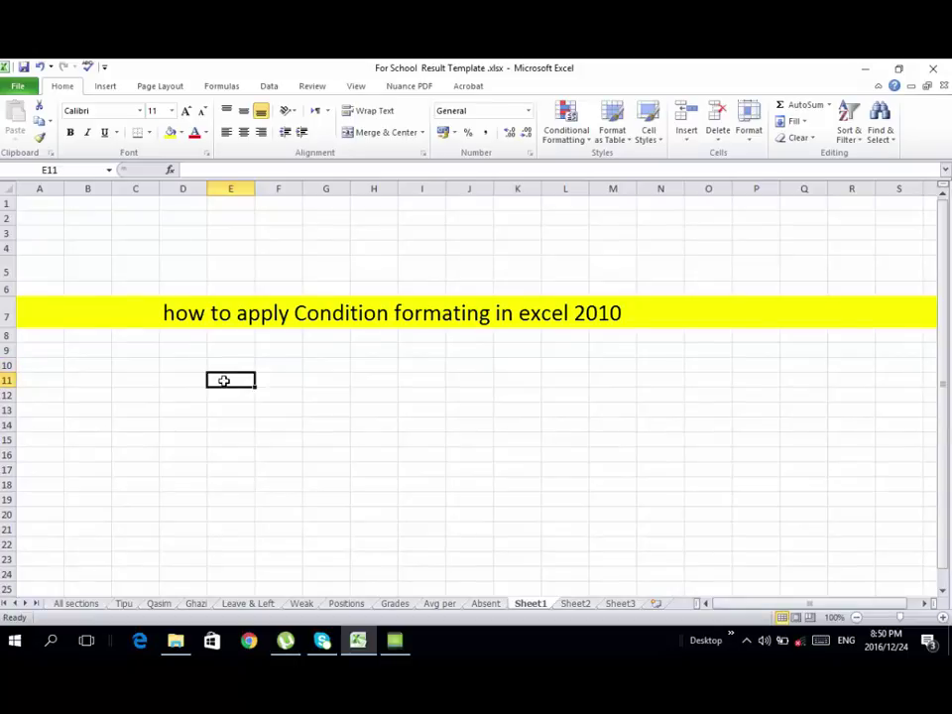
type("How to Highlight Cells le")
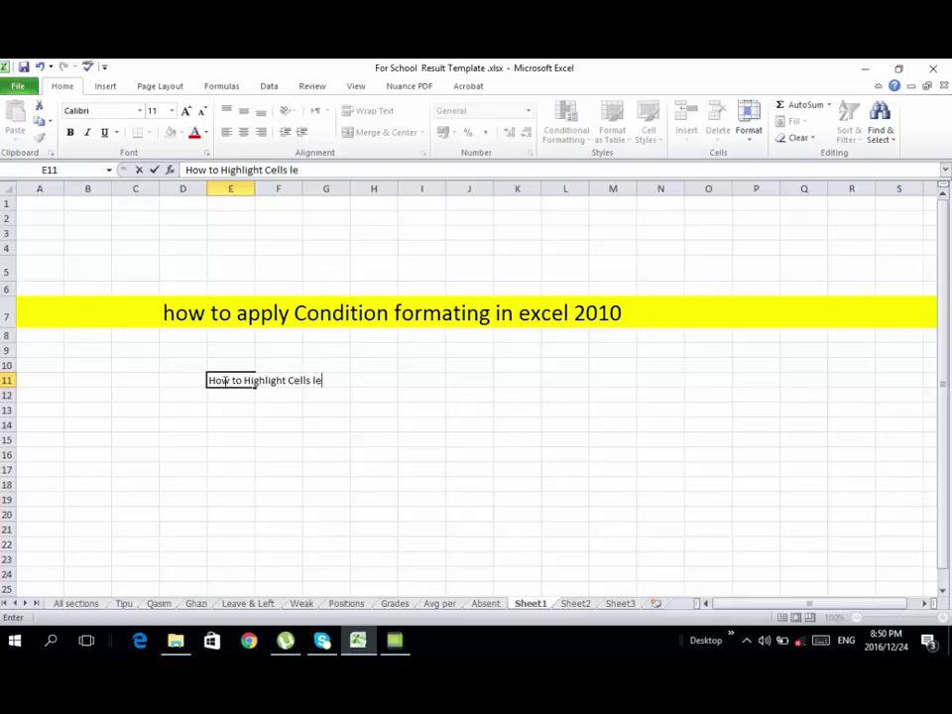
type("ss than 40")
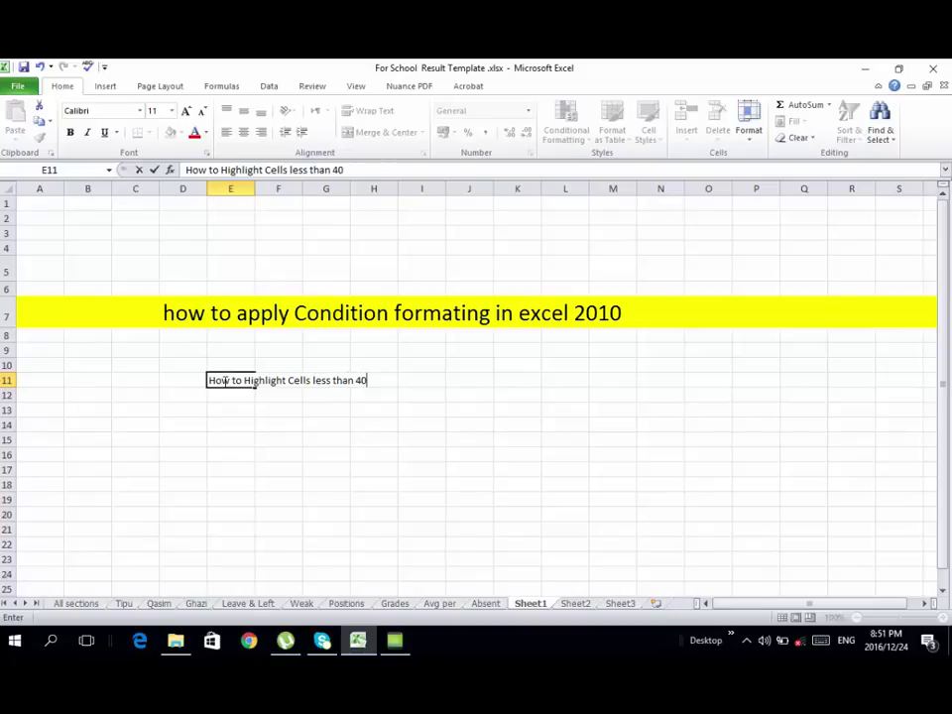
type("% Num")
type("ber in different")
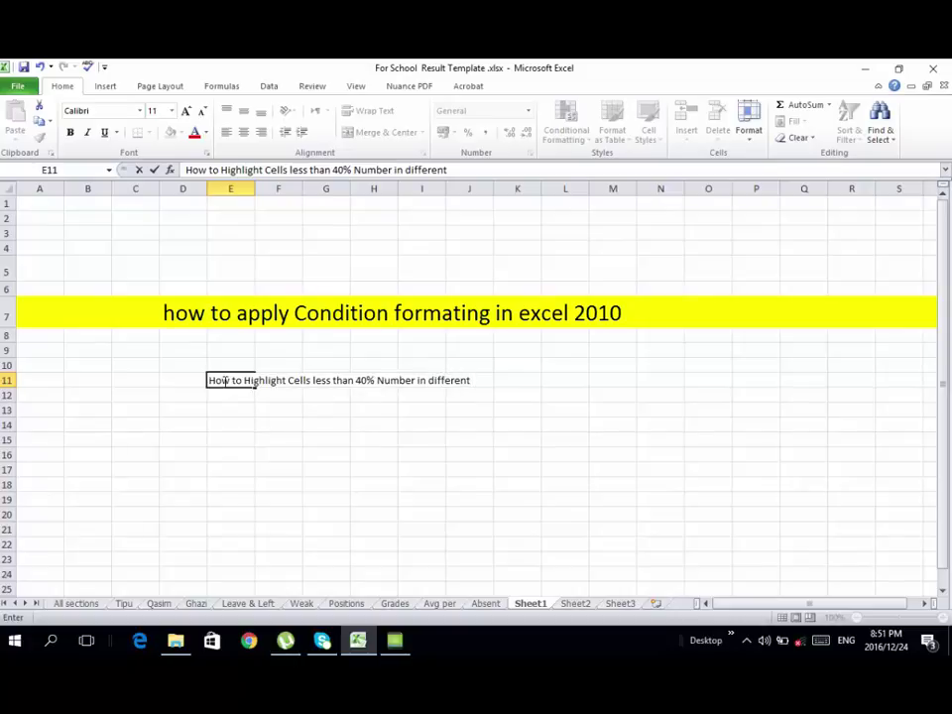
type(" Subjects")
key("Return")
Step: Enlarge the heading's font by three steps and fill row 11 with yellow
left_click(217, 381)
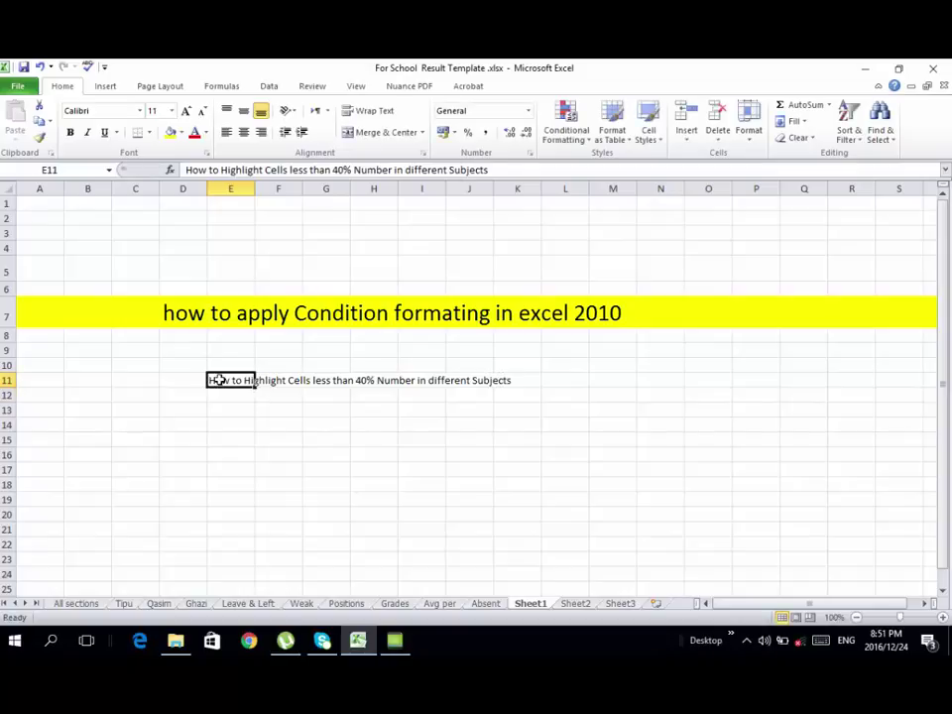
left_click(186, 111)
left_click(186, 111)
left_click(186, 112)
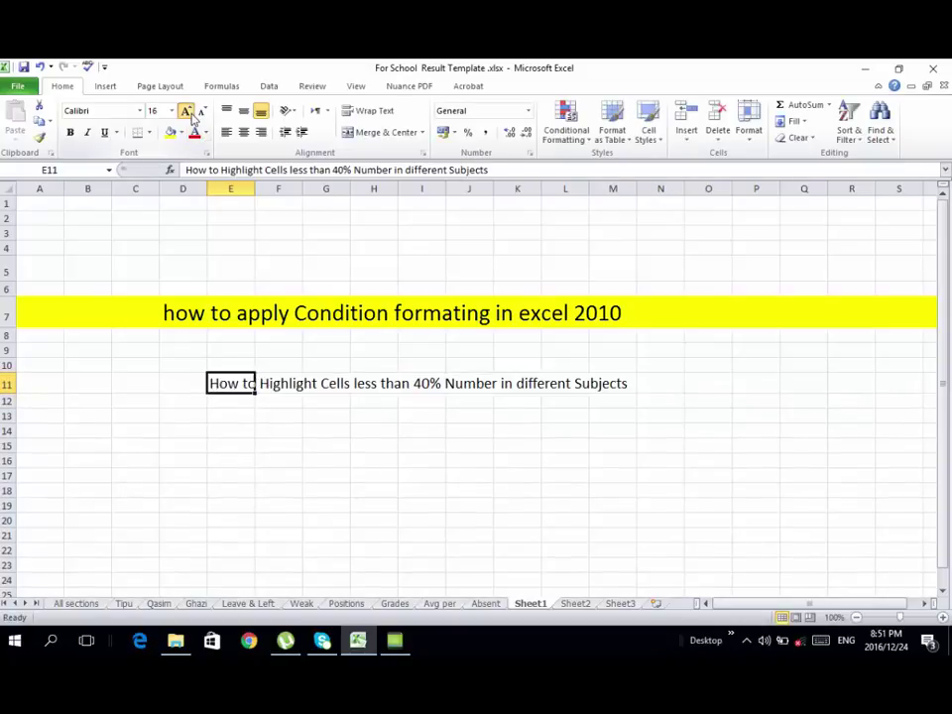
left_click(187, 111)
left_click(187, 111)
left_click(323, 468)
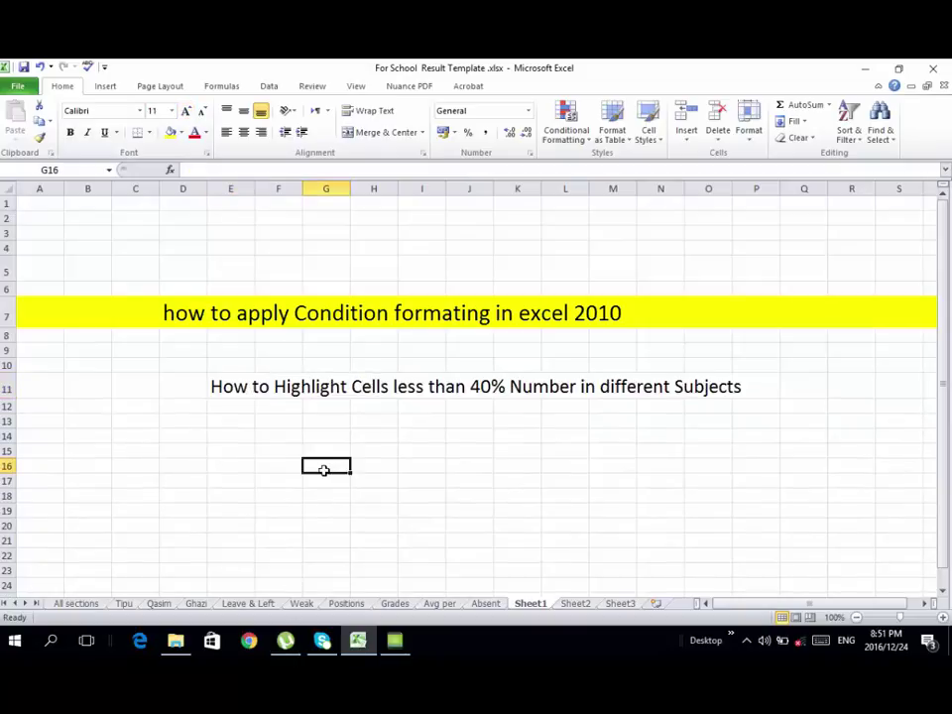
left_click(8, 388)
left_click(170, 132)
left_click(212, 424)
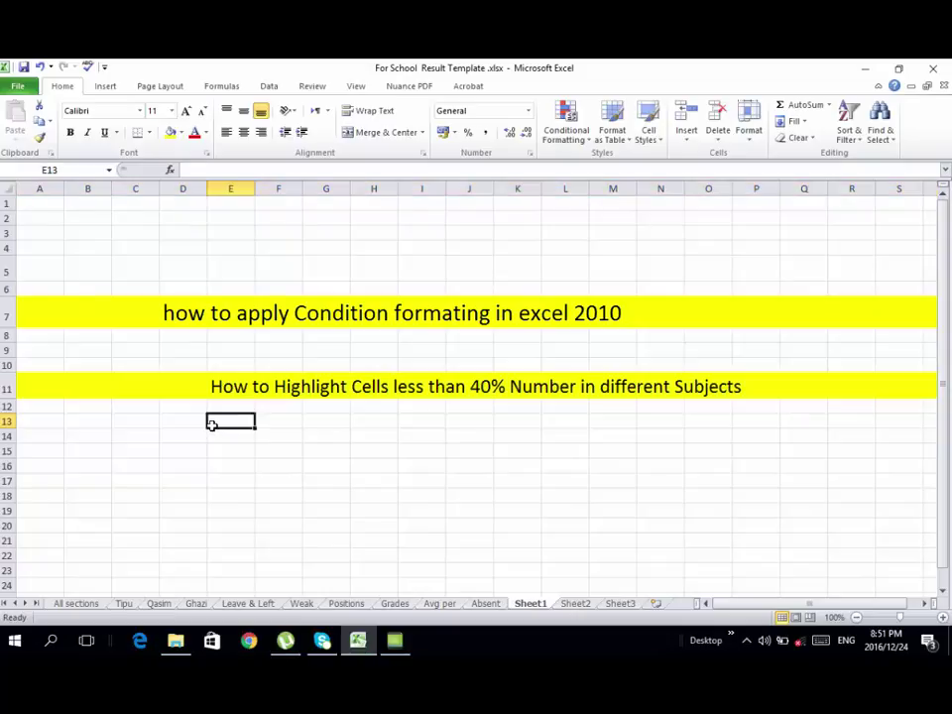
Step: On All sections, add a Less Than 40 rule with Light Red Fill and Dark Red Text to the student table
left_click(87, 607)
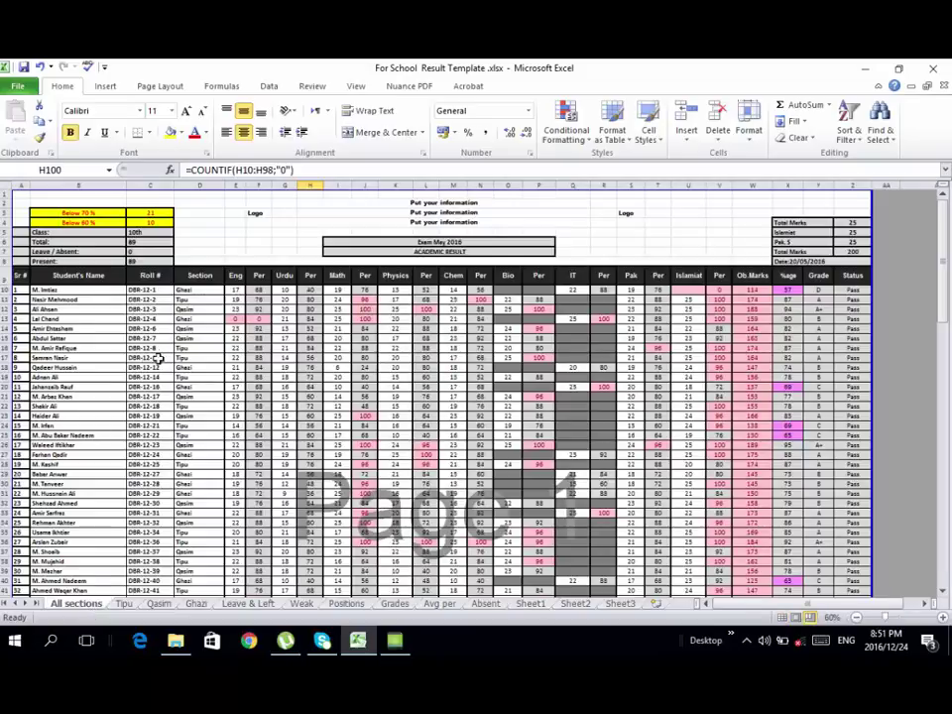
mouse_move(17, 289)
left_mouse_down()
mouse_move(860, 600)
mouse_move(871, 552)
left_mouse_up()
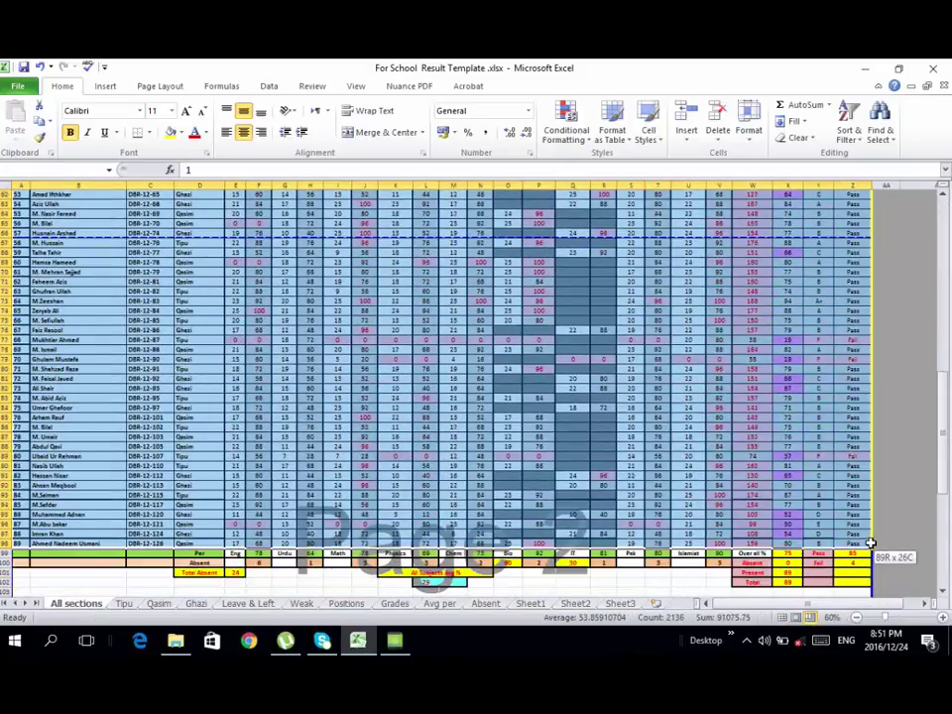
left_click(565, 127)
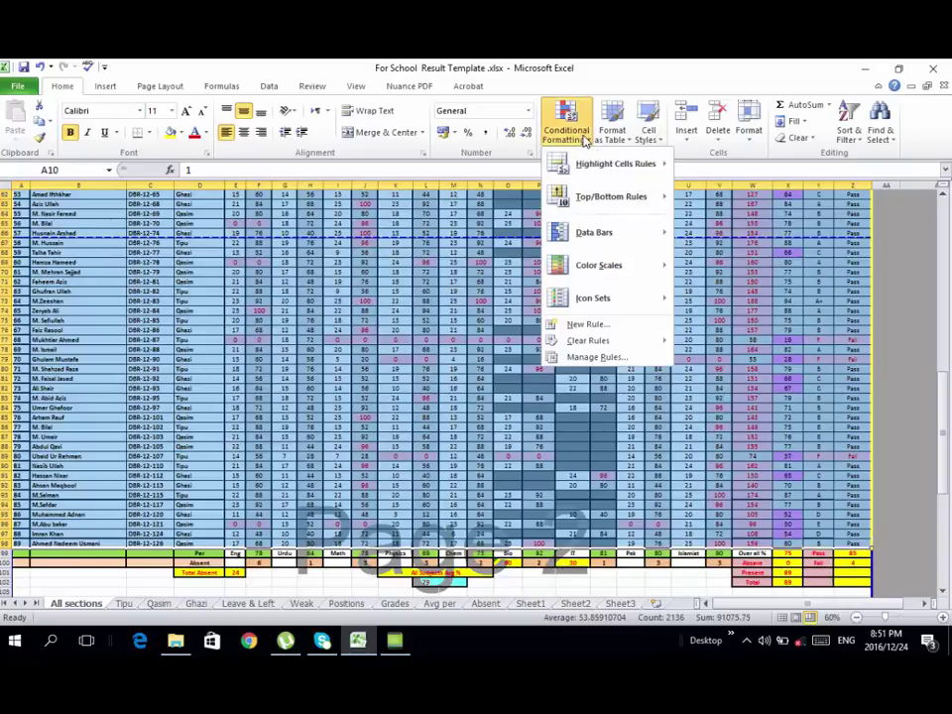
mouse_move(620, 174)
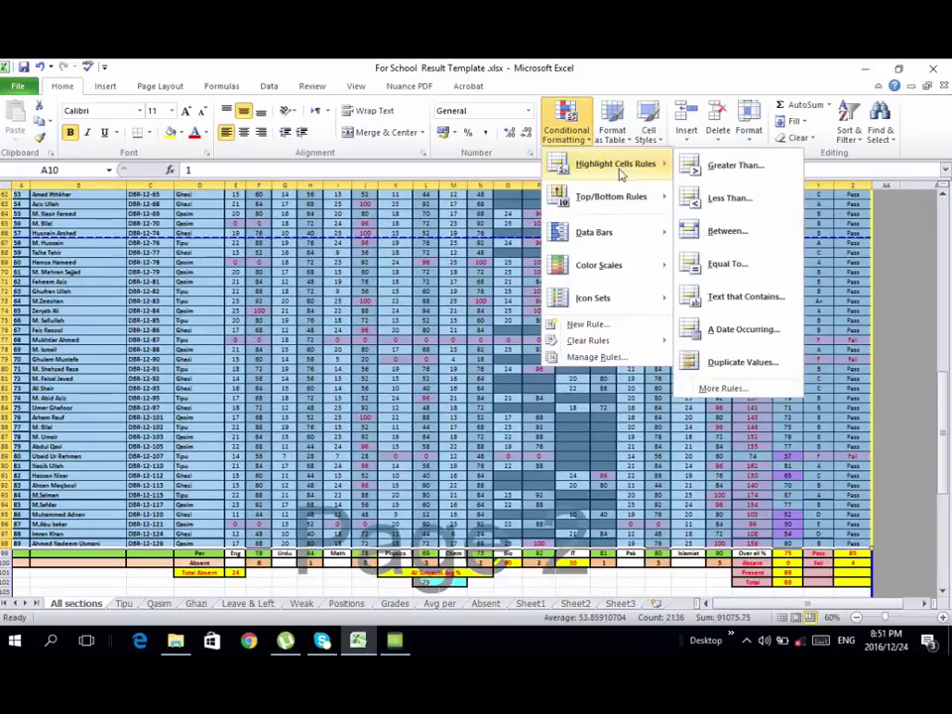
left_click(750, 208)
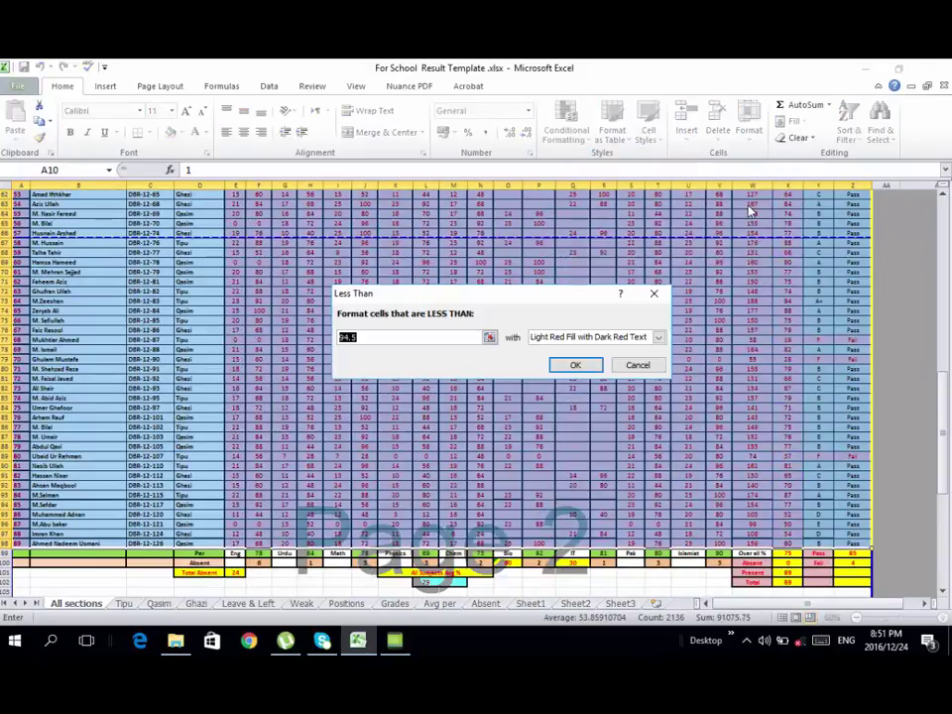
left_click(400, 340)
double_click(426, 338)
type("0")
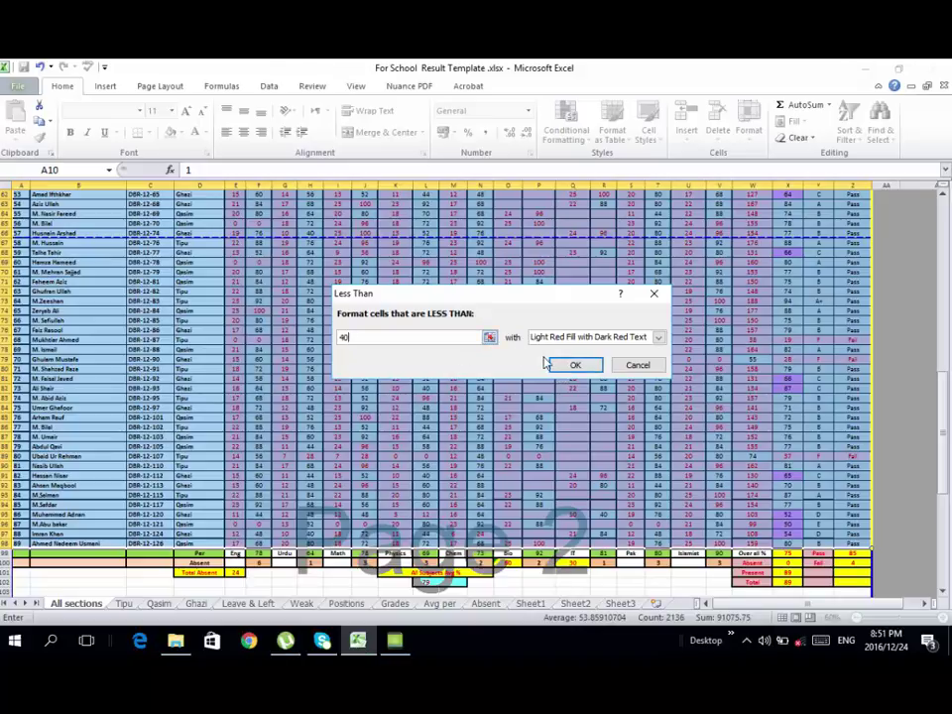
left_click(571, 365)
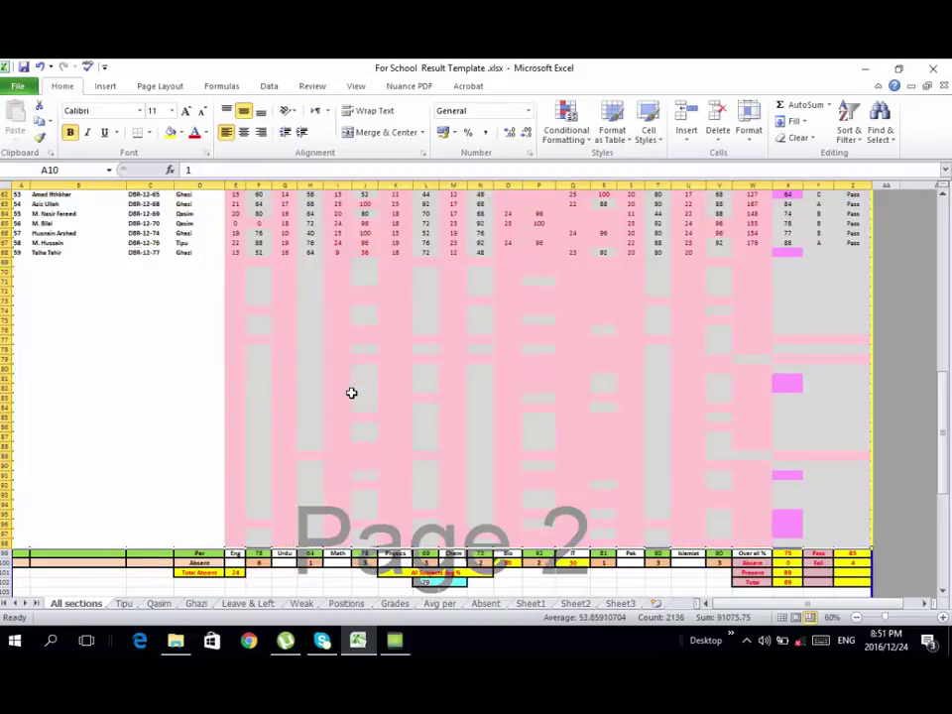
Step: Deselect the table, scroll back to the top, and show Conditional Formatting's Highlight Cells Rules submenu
left_click(344, 389)
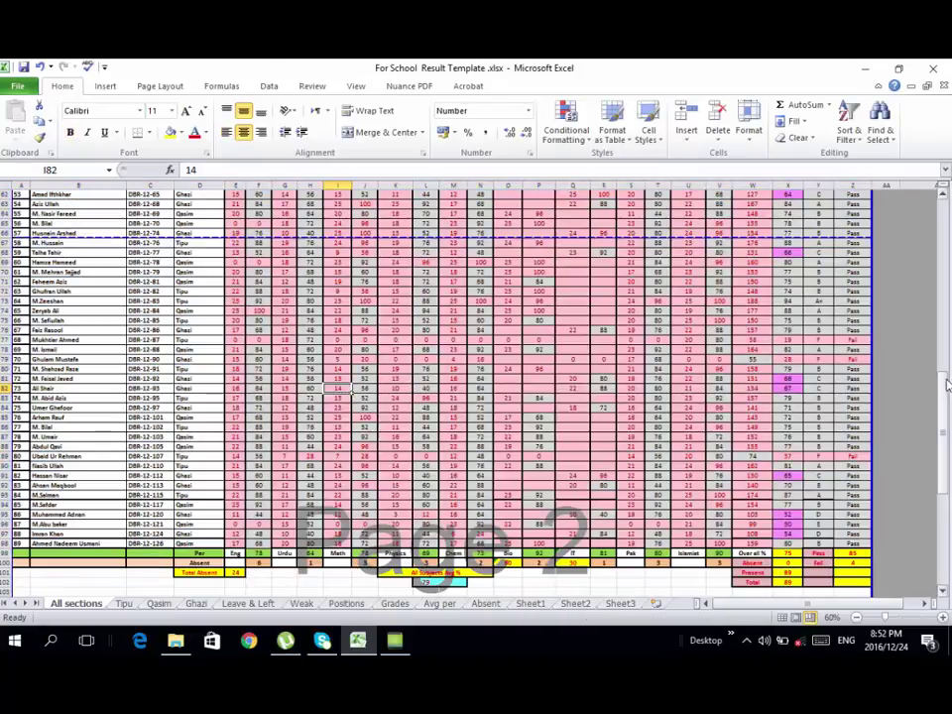
left_click_drag(947, 385, 950, 238)
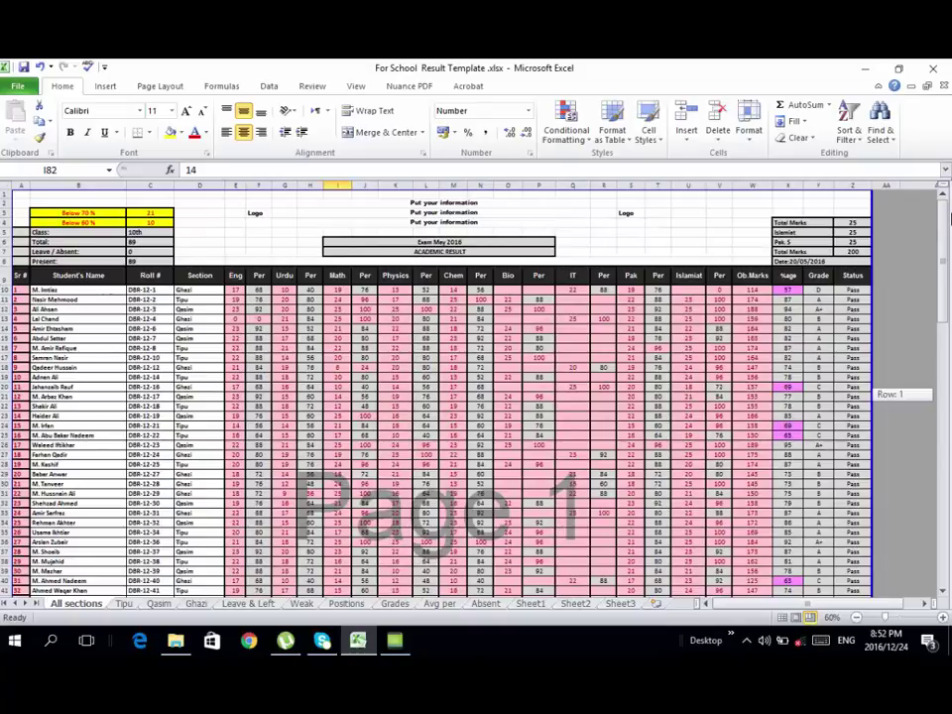
left_click_drag(950, 238, 949, 198)
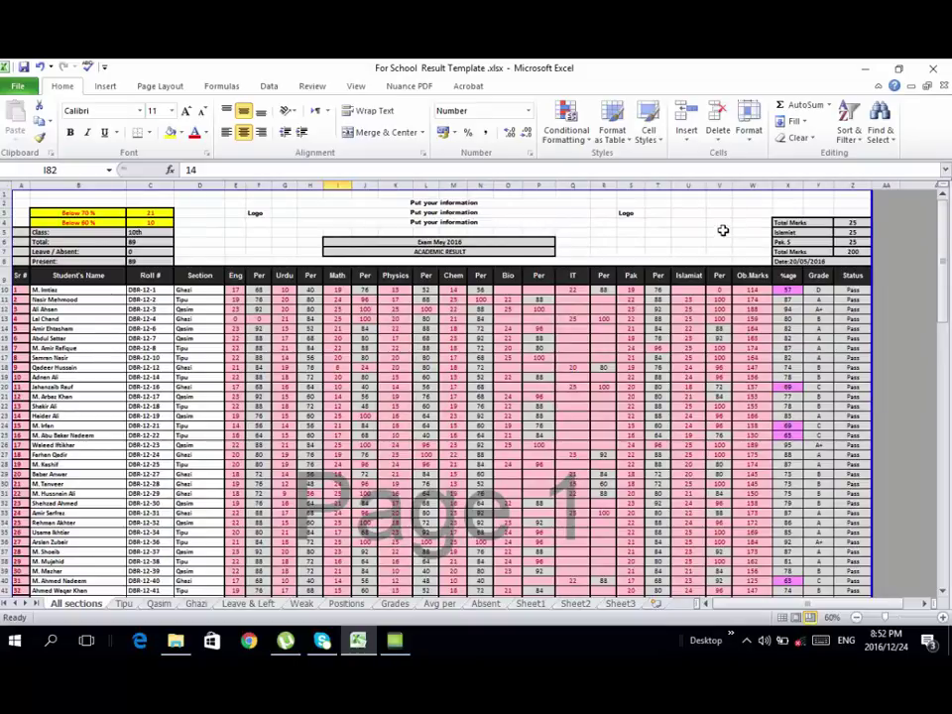
left_click(565, 124)
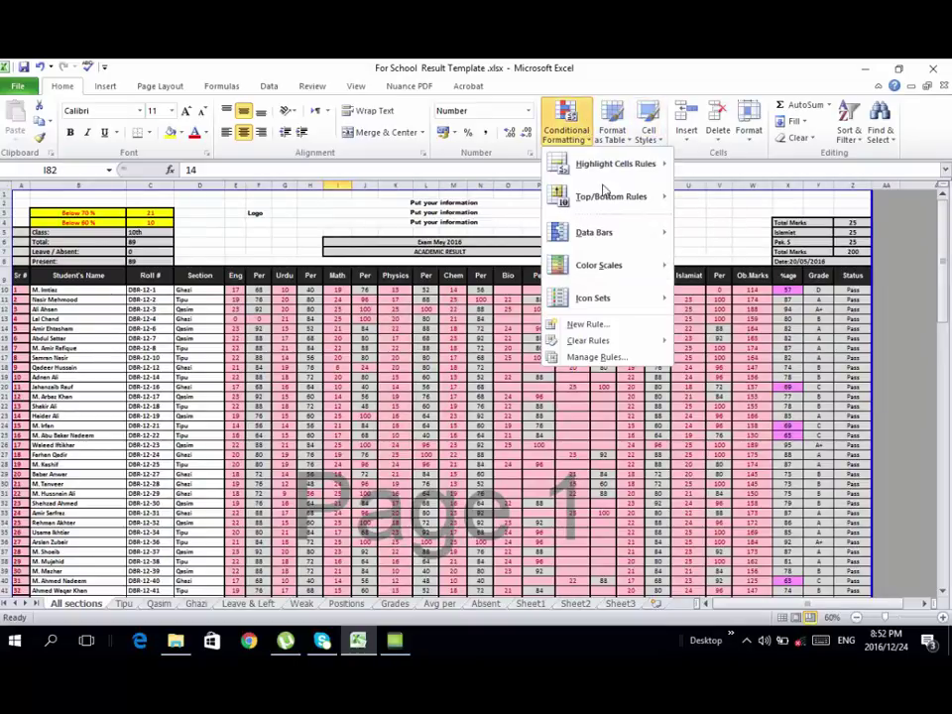
mouse_move(645, 171)
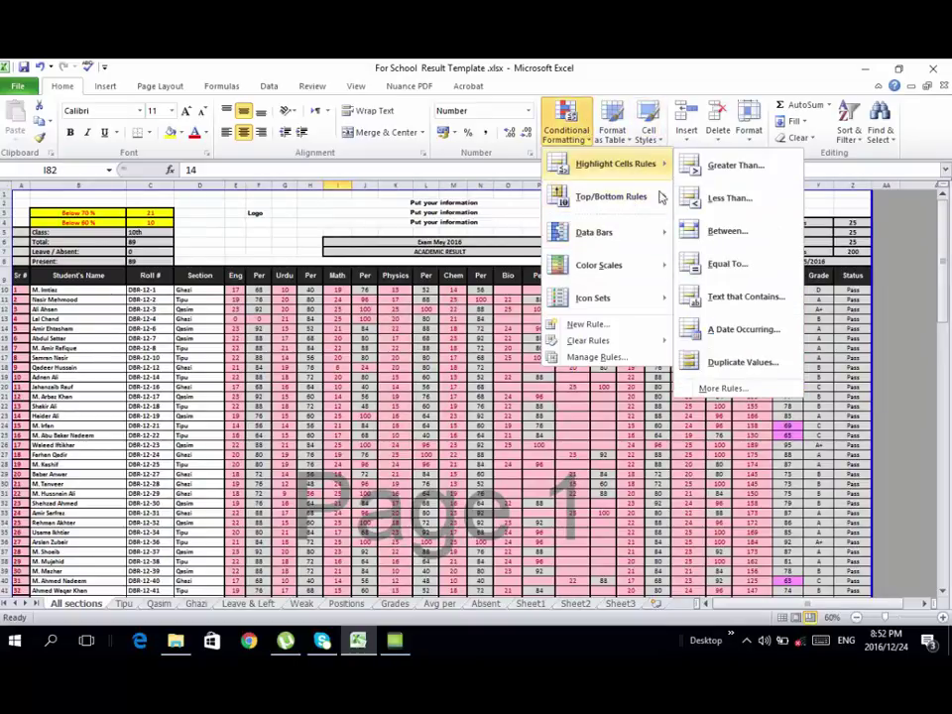
Step: Delete the 'Cell Value < 40' rule in the Conditional Formatting Rules Manager
left_click(725, 389)
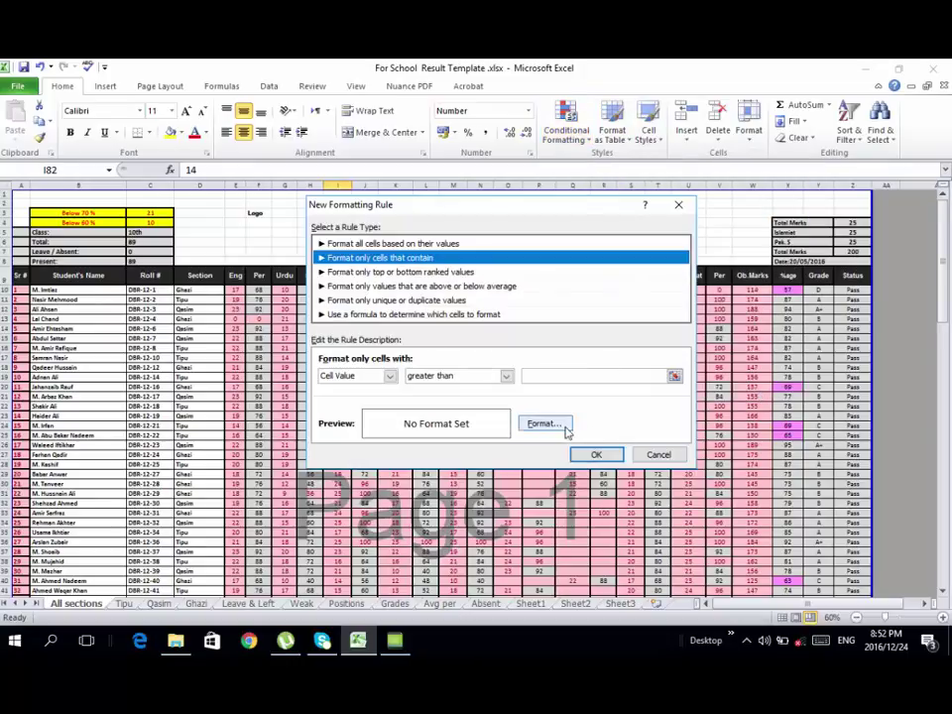
left_click(659, 455)
left_click(566, 124)
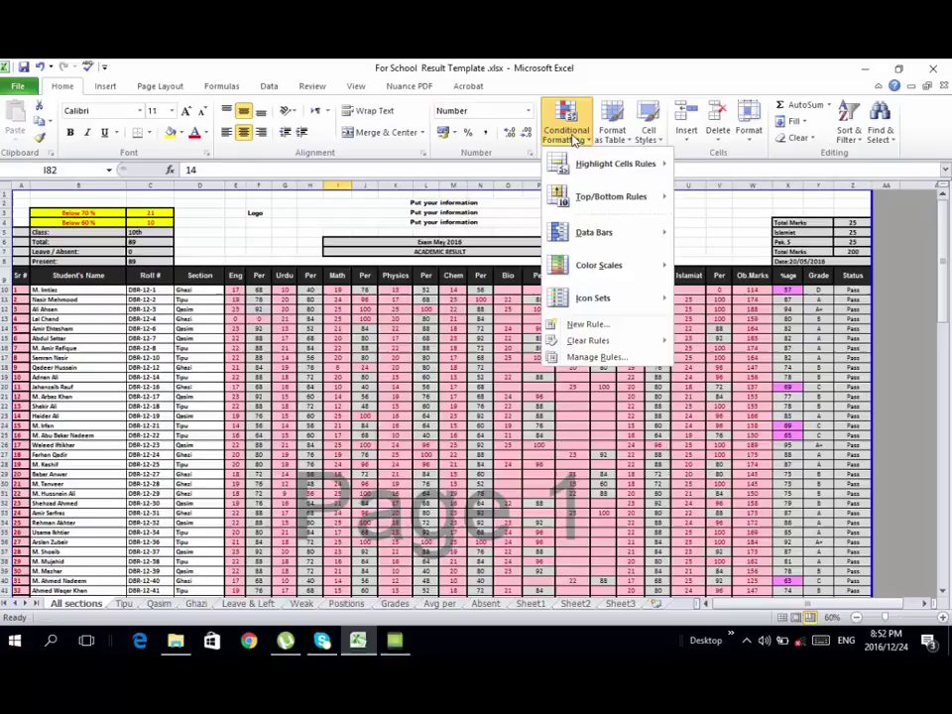
left_click(597, 357)
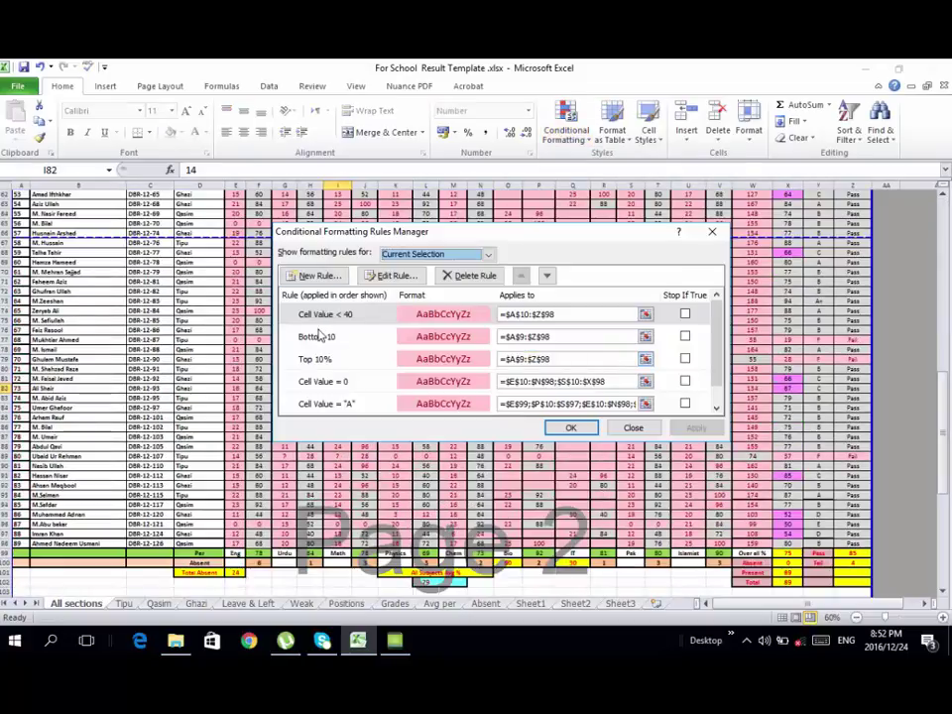
left_click(321, 316)
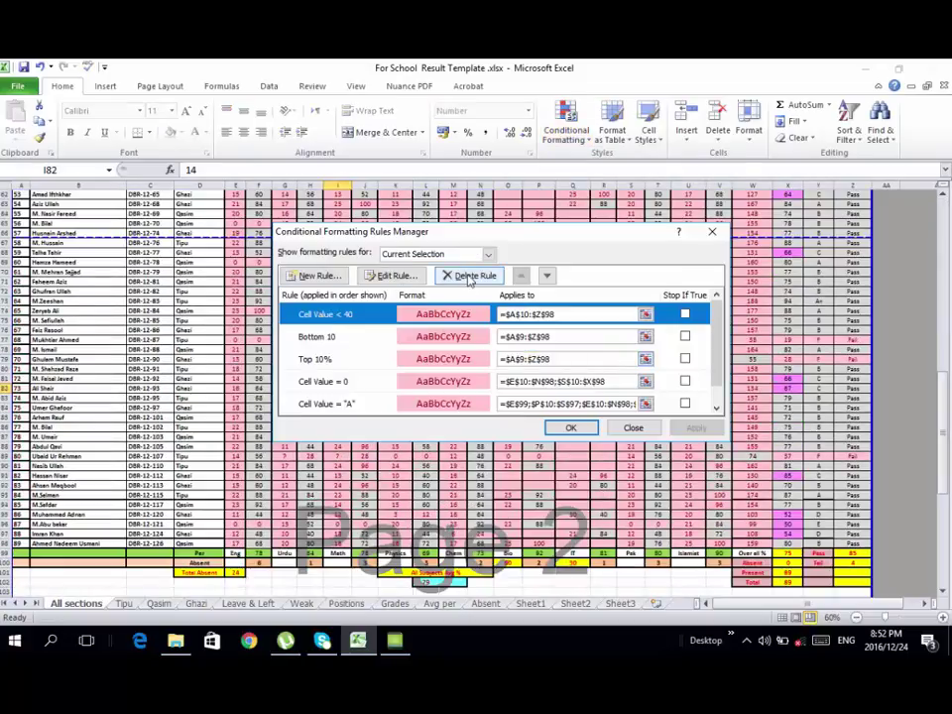
left_click(473, 276)
left_click(570, 428)
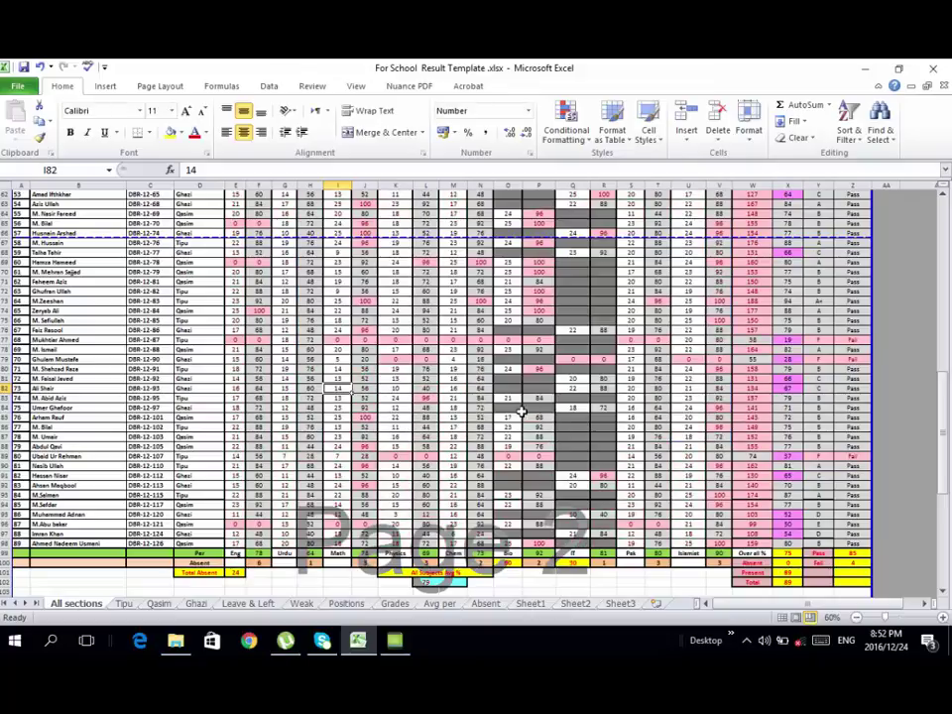
Step: Select the ten percentage columns F, H, J, L, N, P, R, T, V and X together
left_click_drag(946, 420, 946, 238)
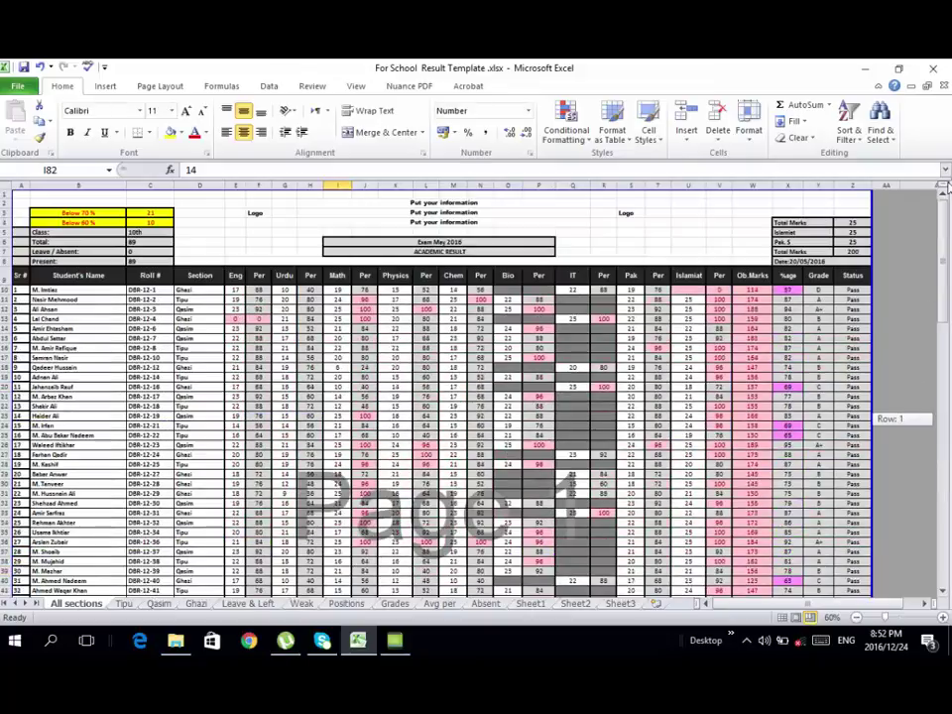
left_click(259, 186)
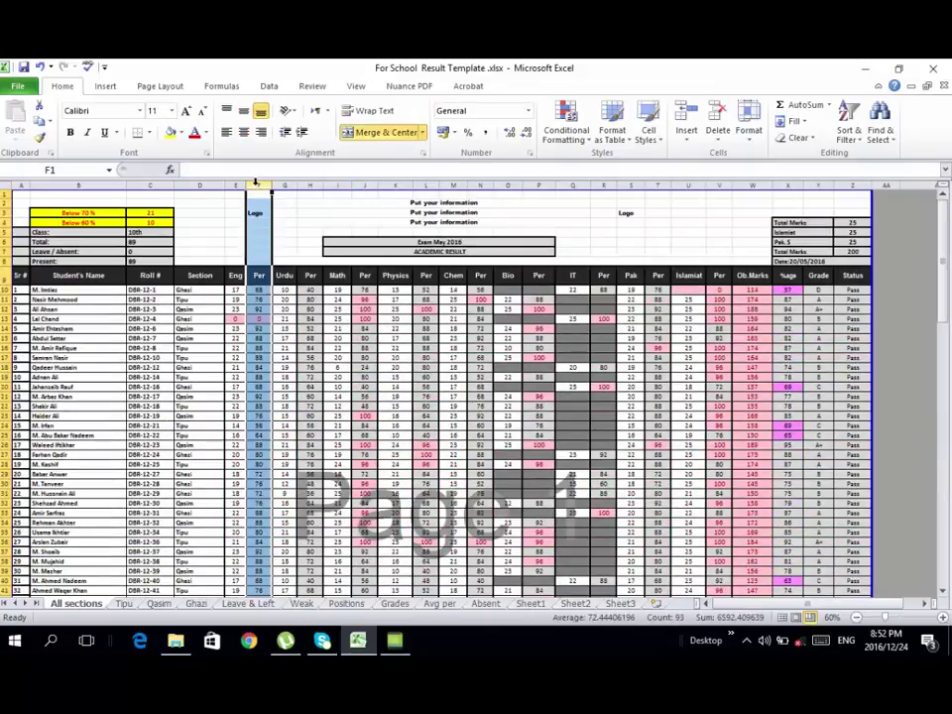
left_click(311, 186, "ctrl")
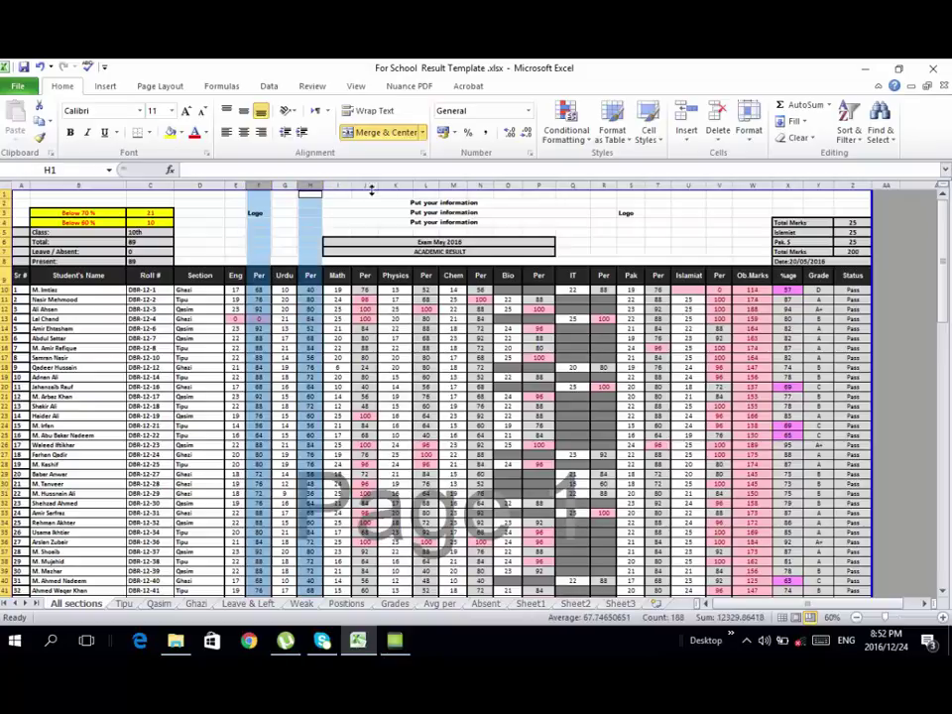
left_click(365, 186, "ctrl")
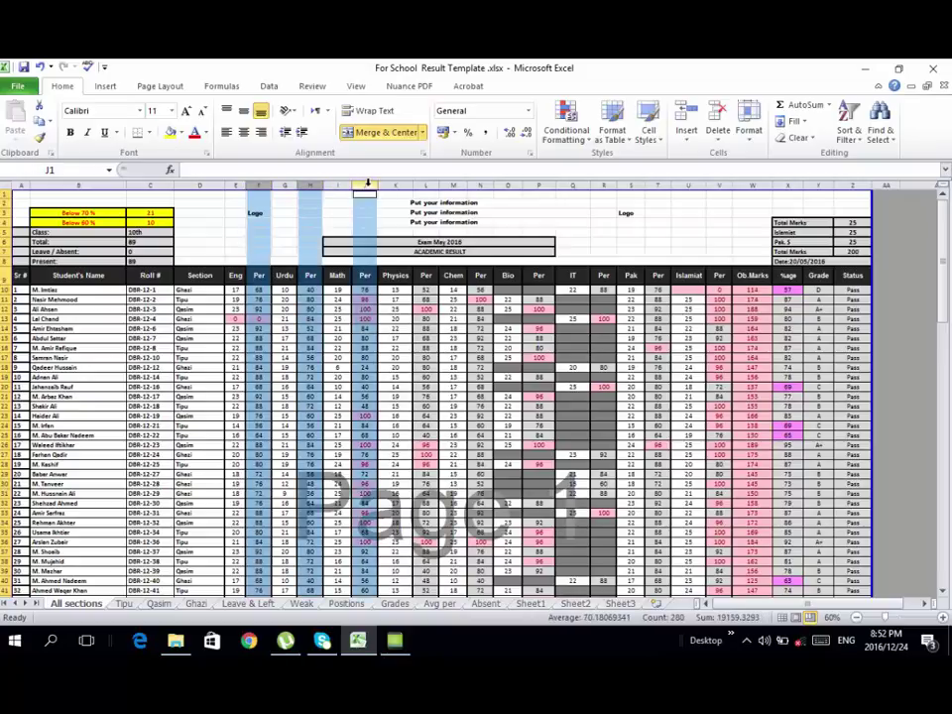
left_click(428, 185, "ctrl")
left_click(482, 185, "ctrl")
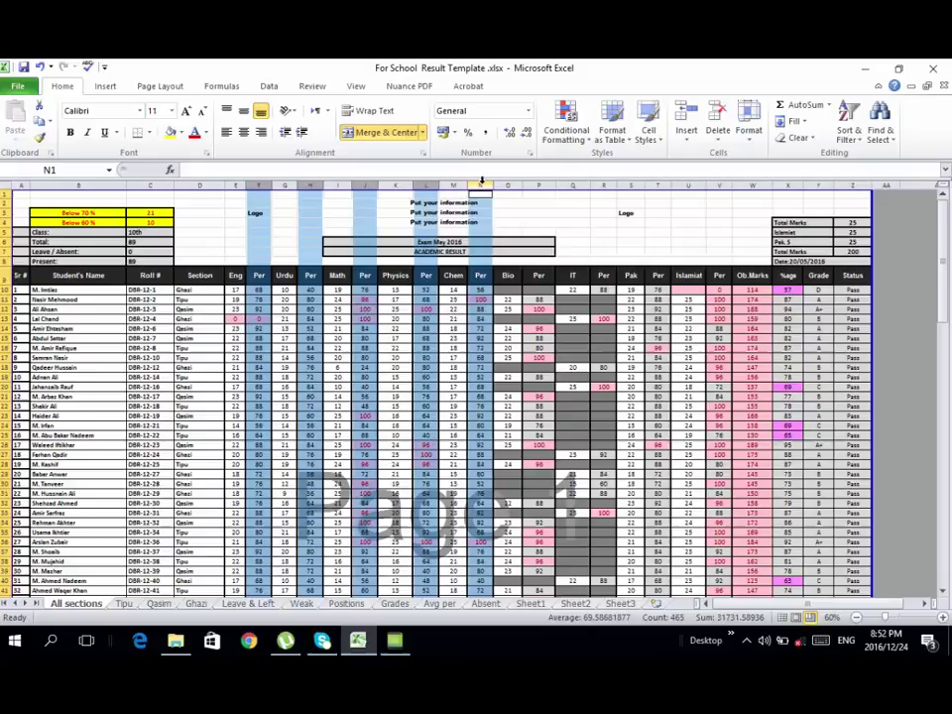
left_click(538, 185, "ctrl")
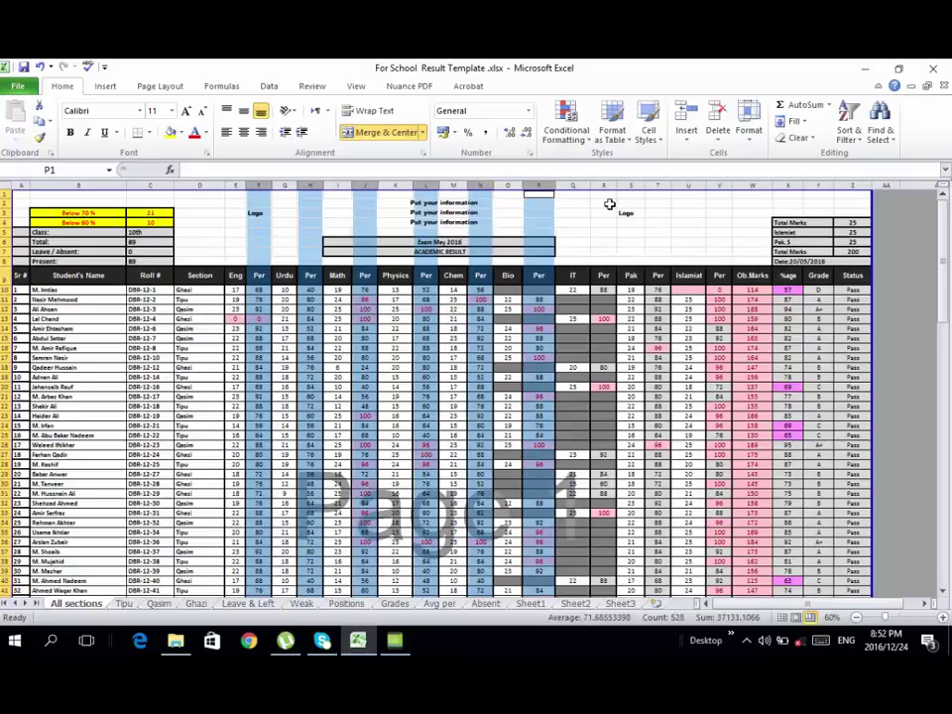
left_click(604, 185, "ctrl")
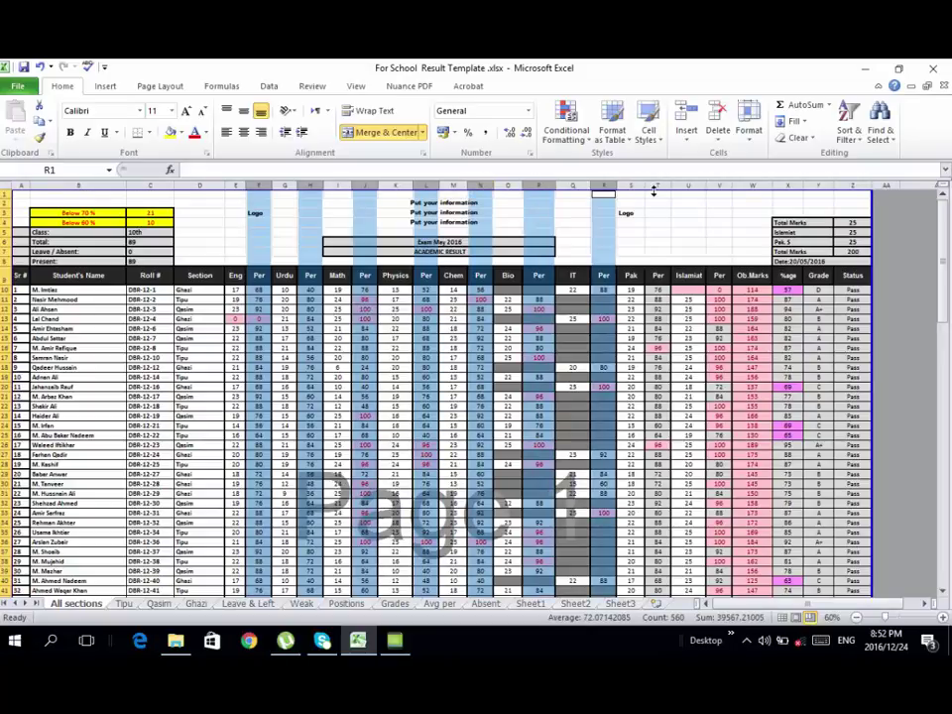
left_click(654, 185, "ctrl")
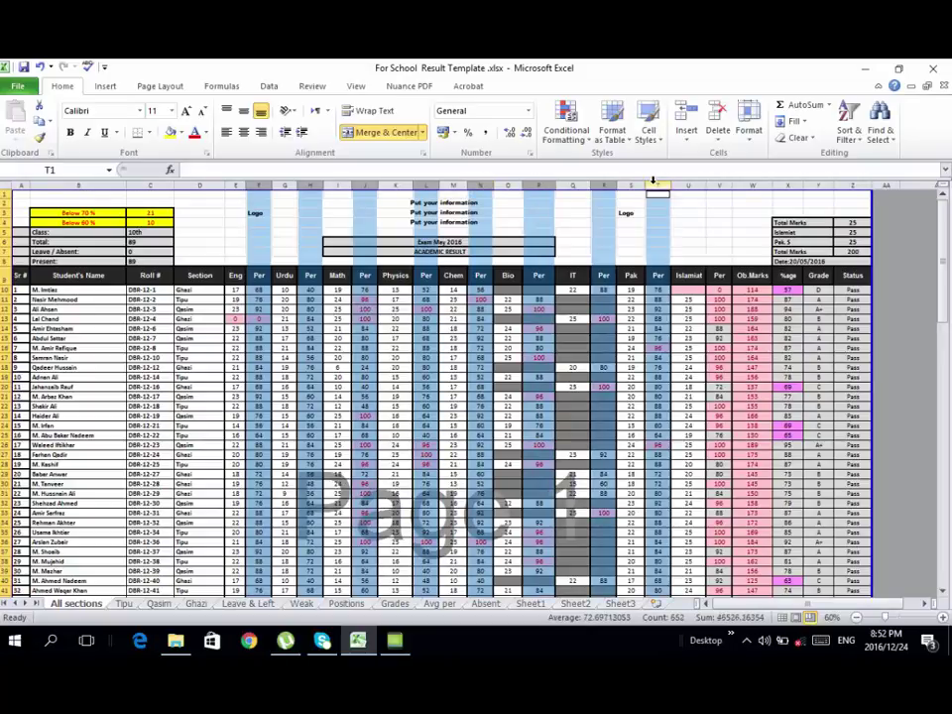
left_click(719, 185, "ctrl")
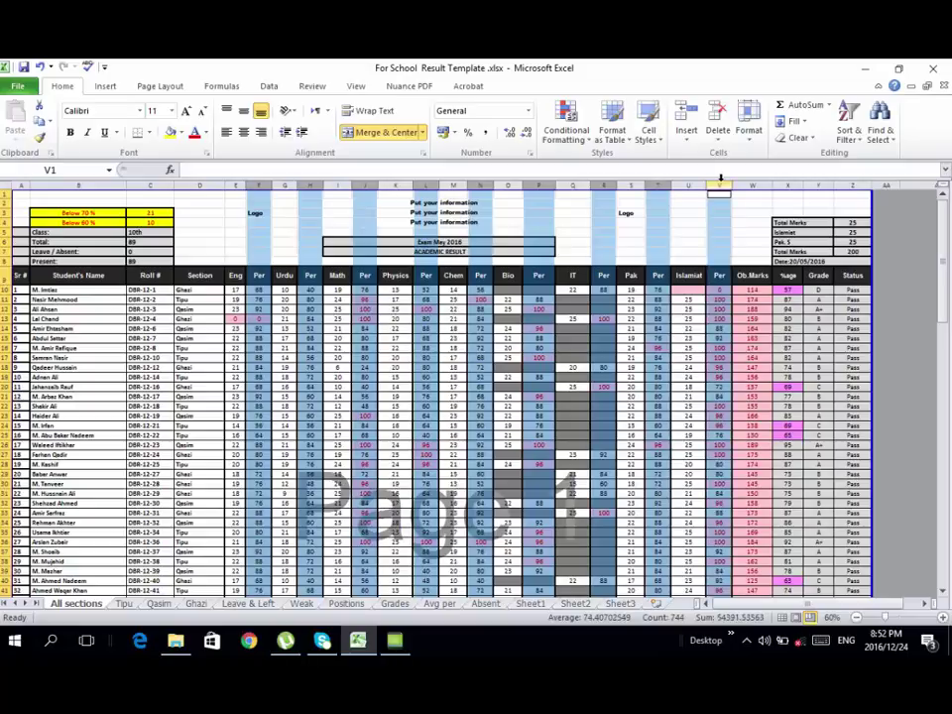
left_click(791, 185, "ctrl")
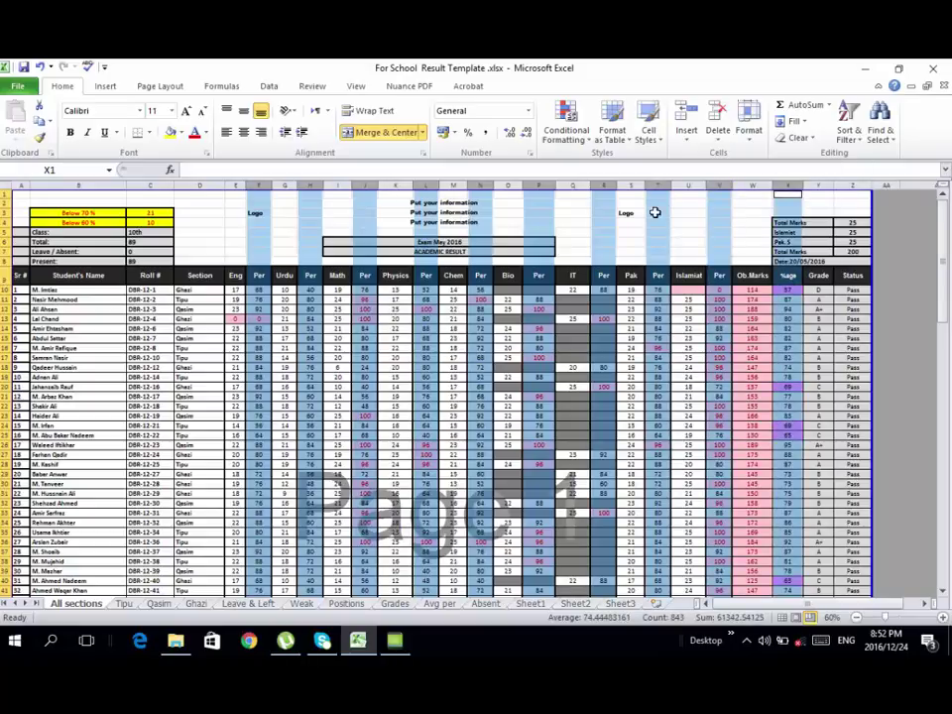
Step: Apply a Less Than 40 rule with Light Red Fill and Dark Red Text, then deselect the columns
left_click(565, 119)
mouse_move(609, 193)
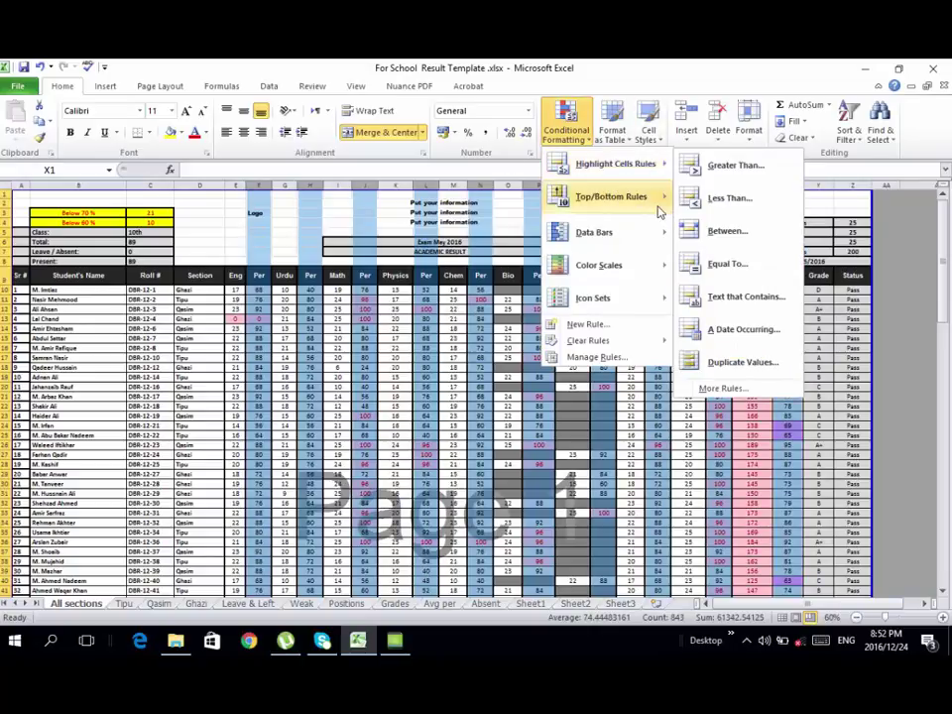
mouse_move(641, 173)
left_click(732, 198)
type("40")
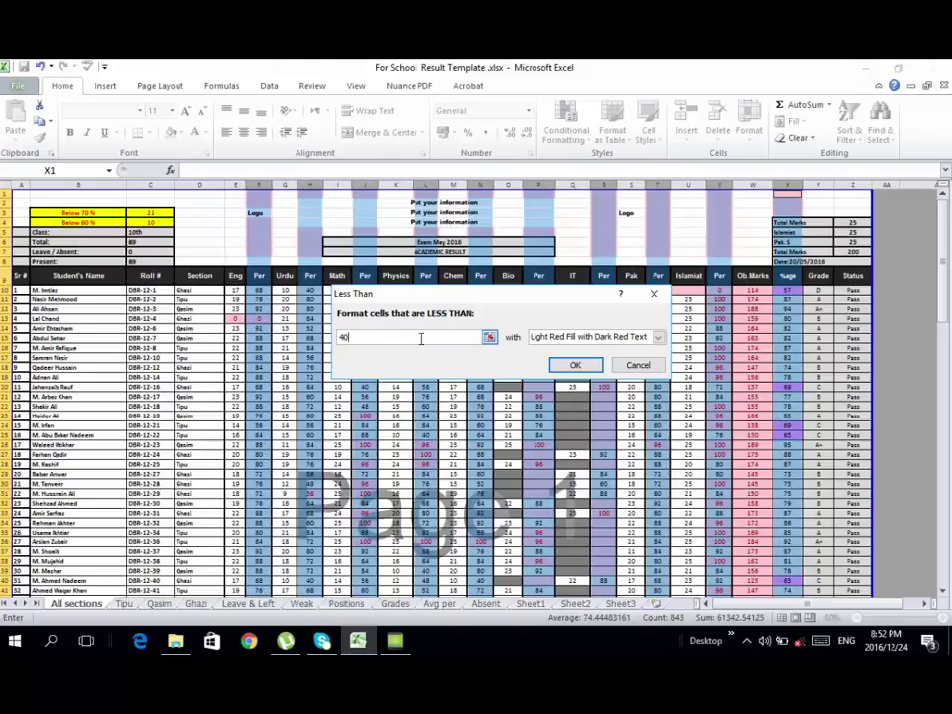
left_click(574, 365)
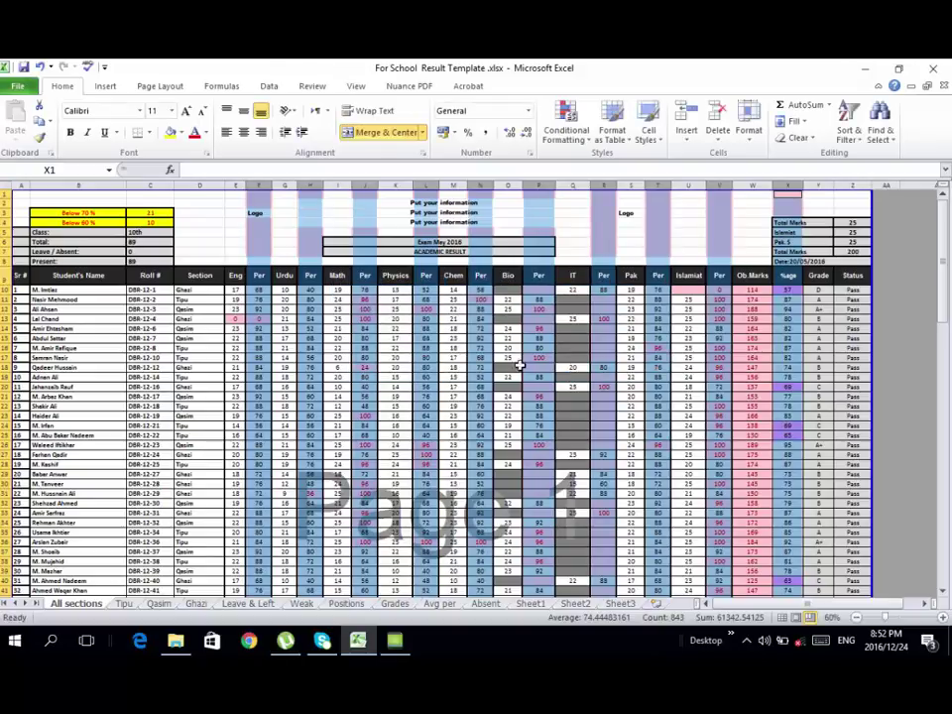
left_click(307, 406)
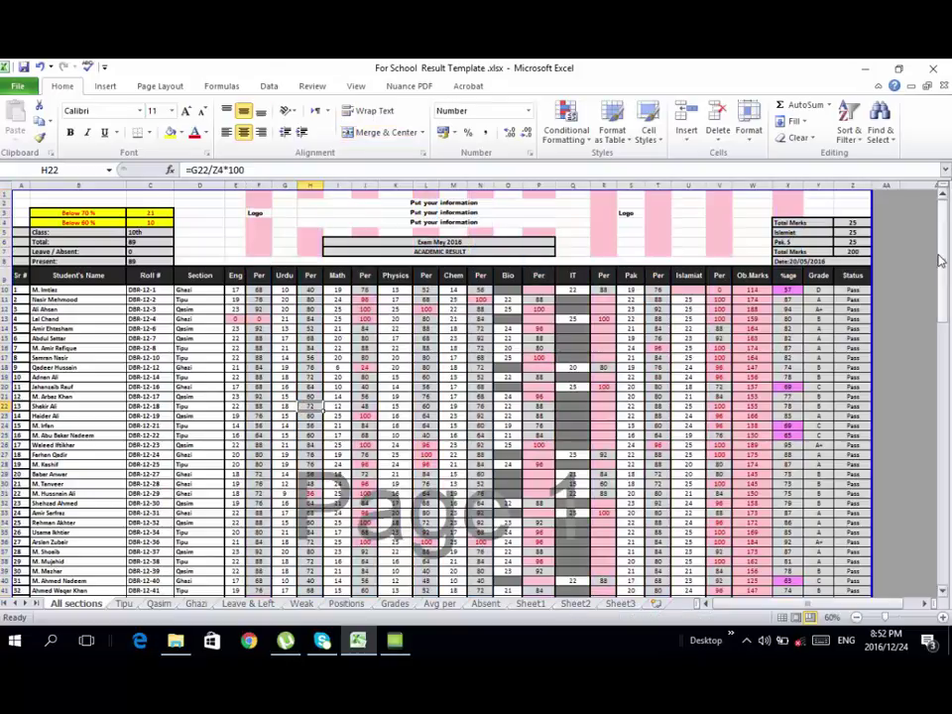
mouse_move(945, 248)
left_mouse_down()
mouse_move(949, 321)
mouse_move(949, 238)
left_mouse_up()
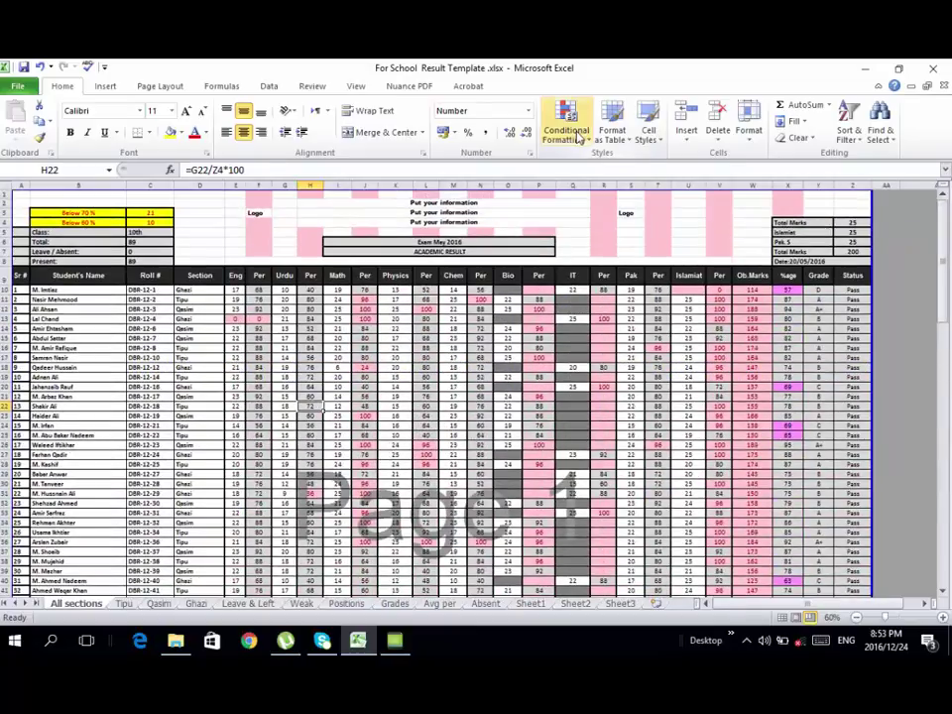
left_click(565, 119)
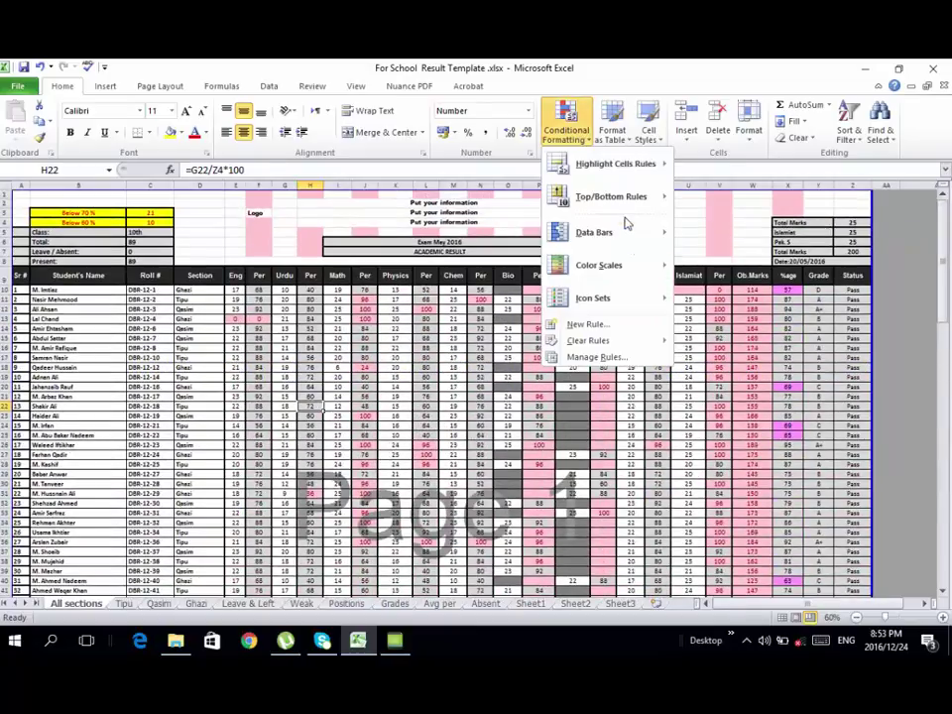
left_click(638, 357)
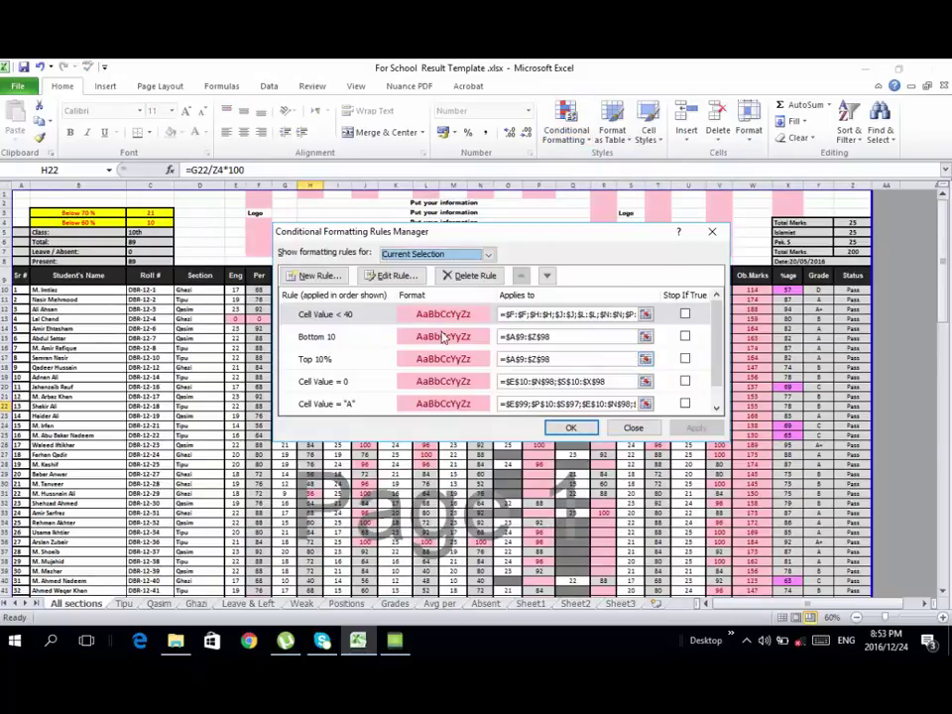
left_click(485, 336)
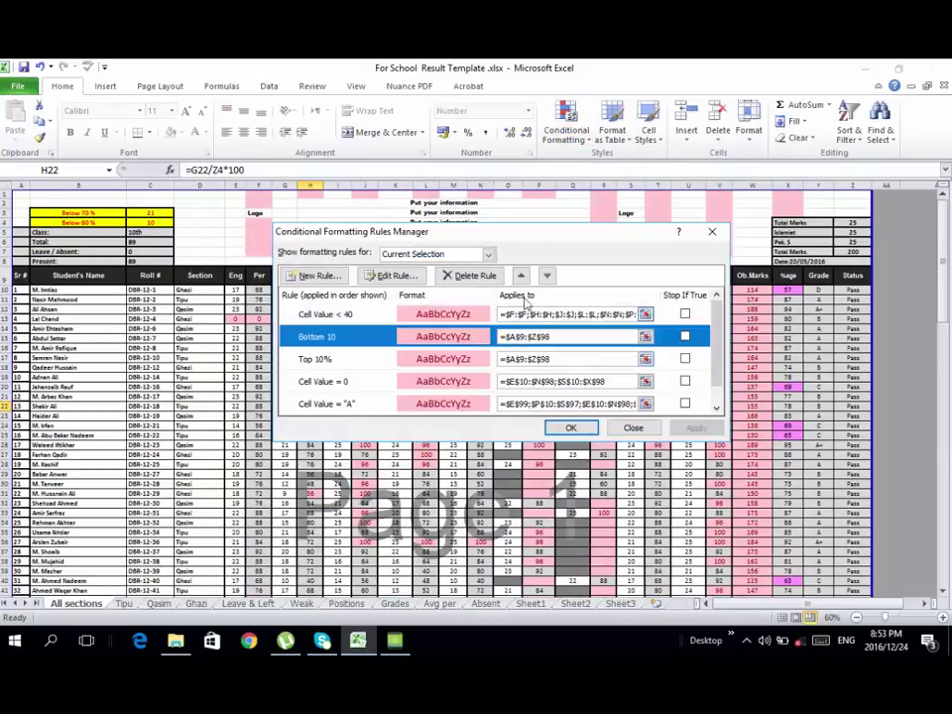
left_click(477, 275)
left_click(397, 337)
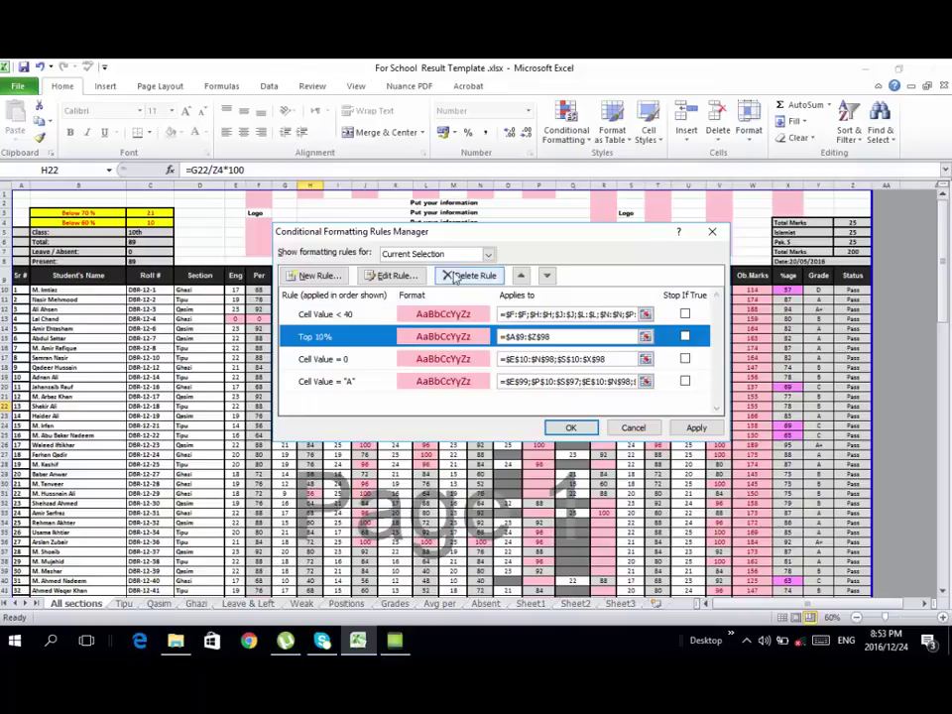
left_click(454, 275)
left_click(363, 338)
left_click(471, 276)
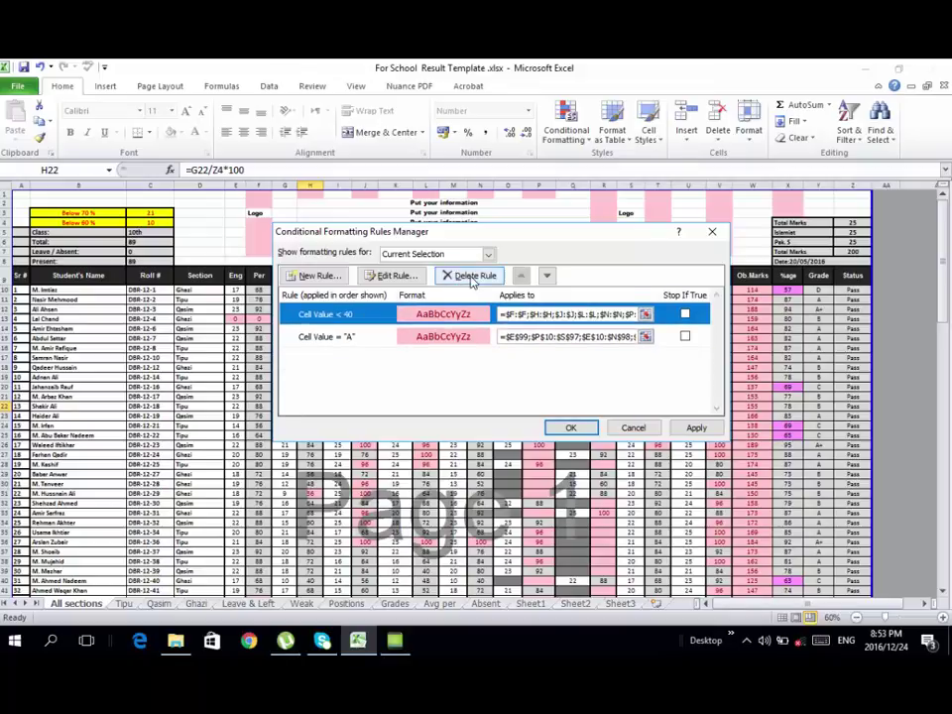
left_click(378, 338)
left_click(469, 276)
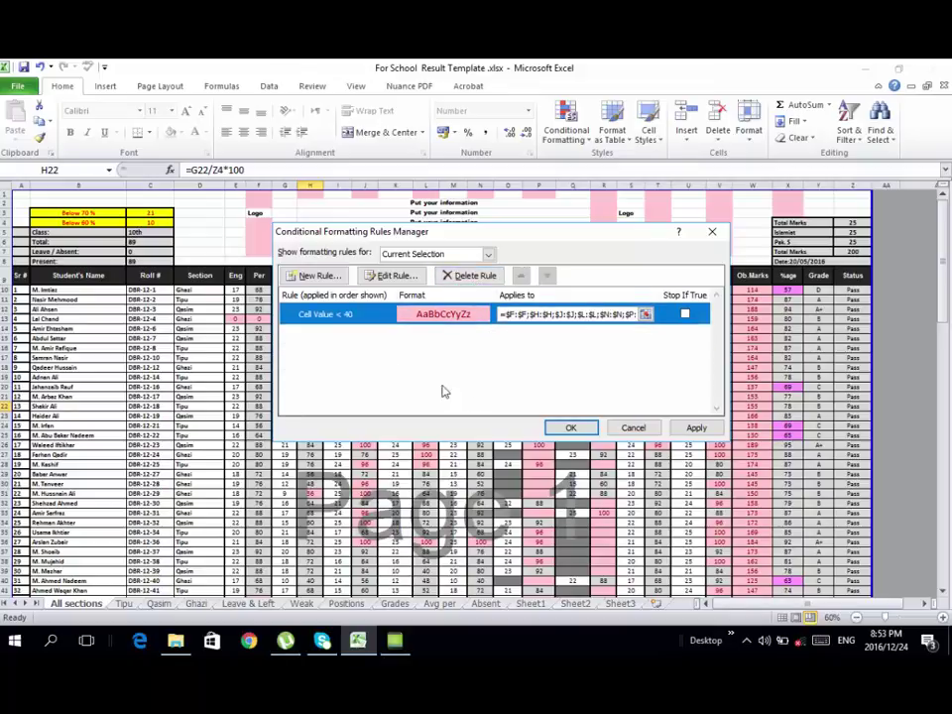
left_click(572, 428)
left_click(372, 426)
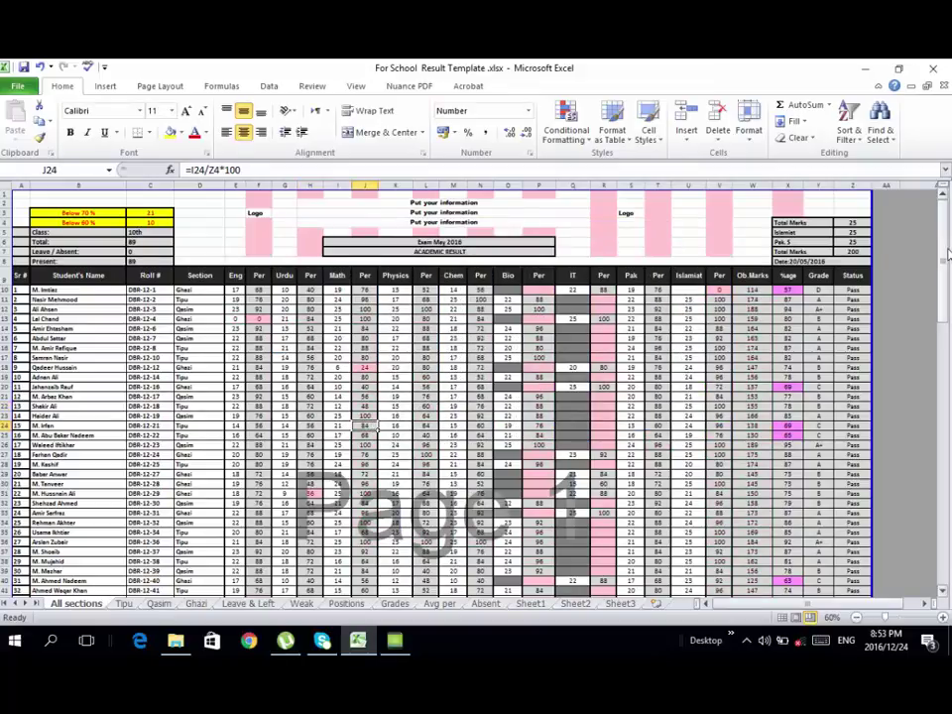
left_click_drag(943, 248, 946, 516)
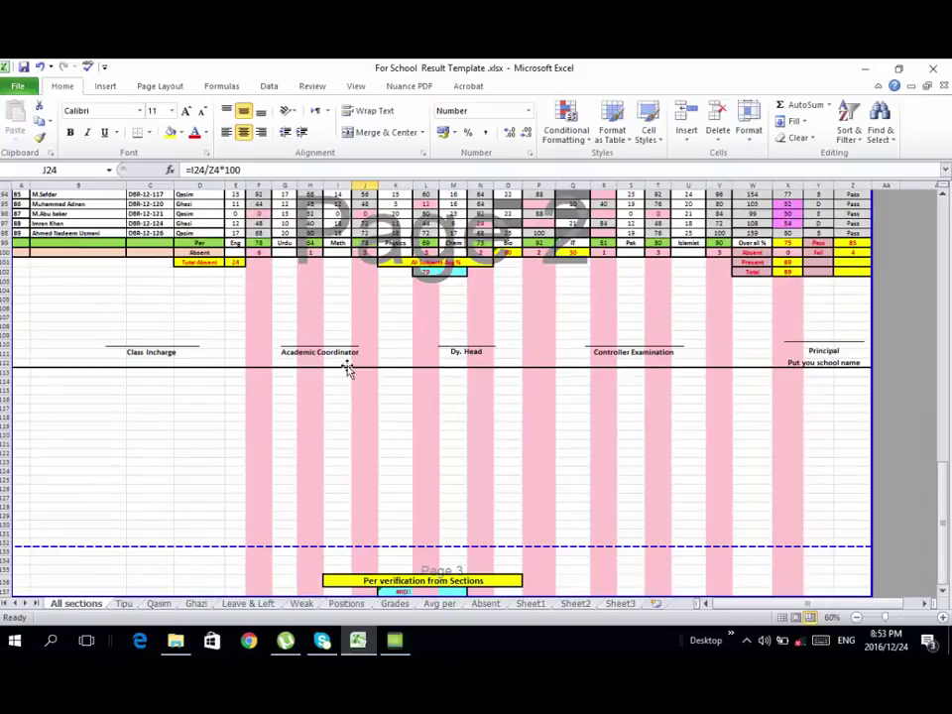
left_click(945, 431)
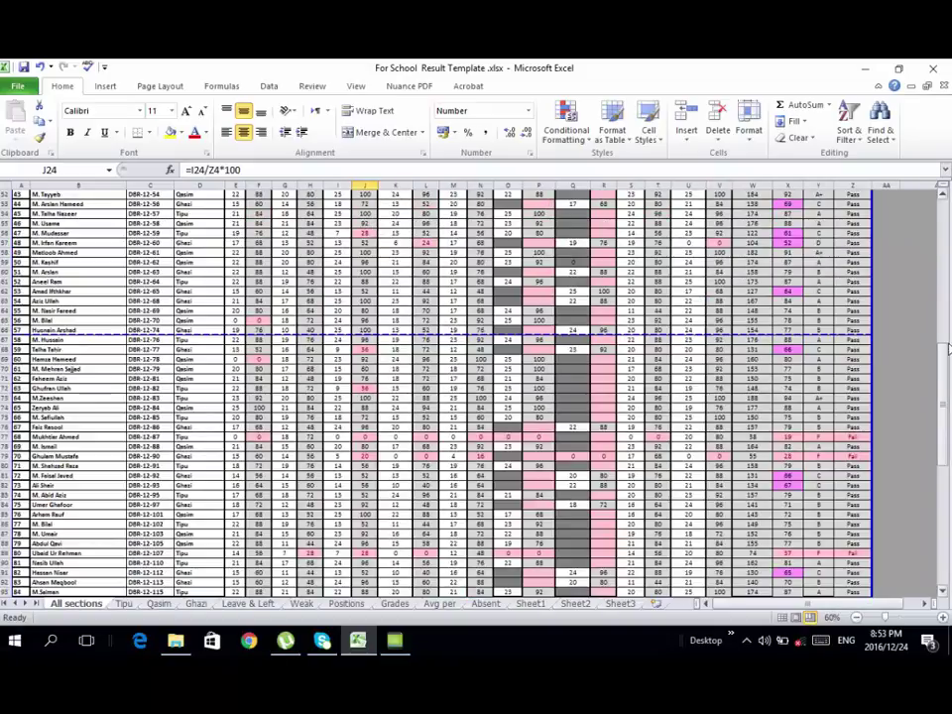
left_click_drag(945, 400, 949, 246)
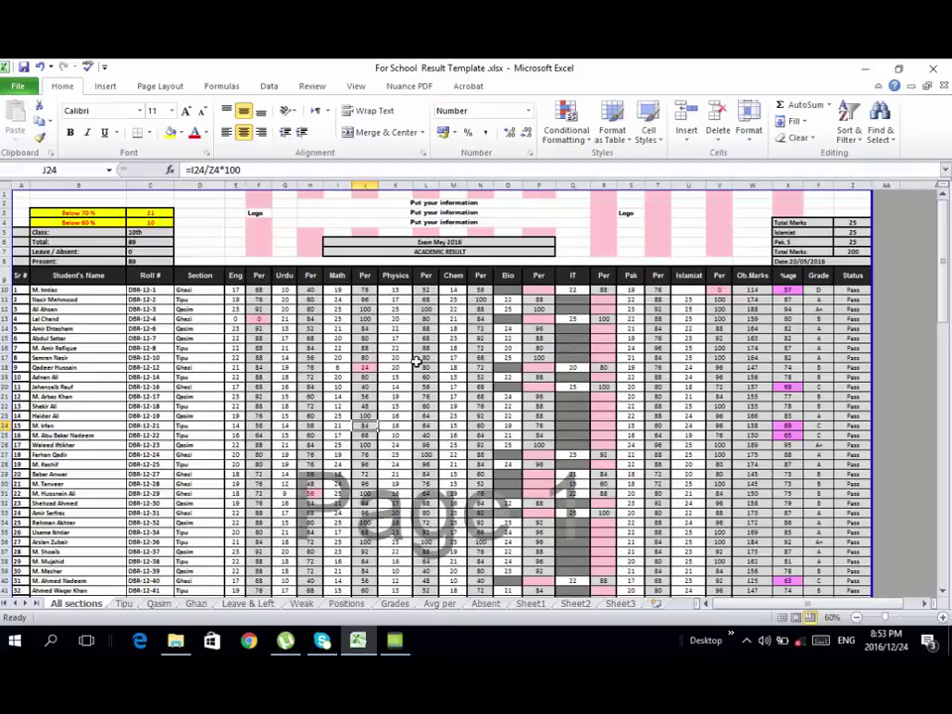
left_click(421, 358)
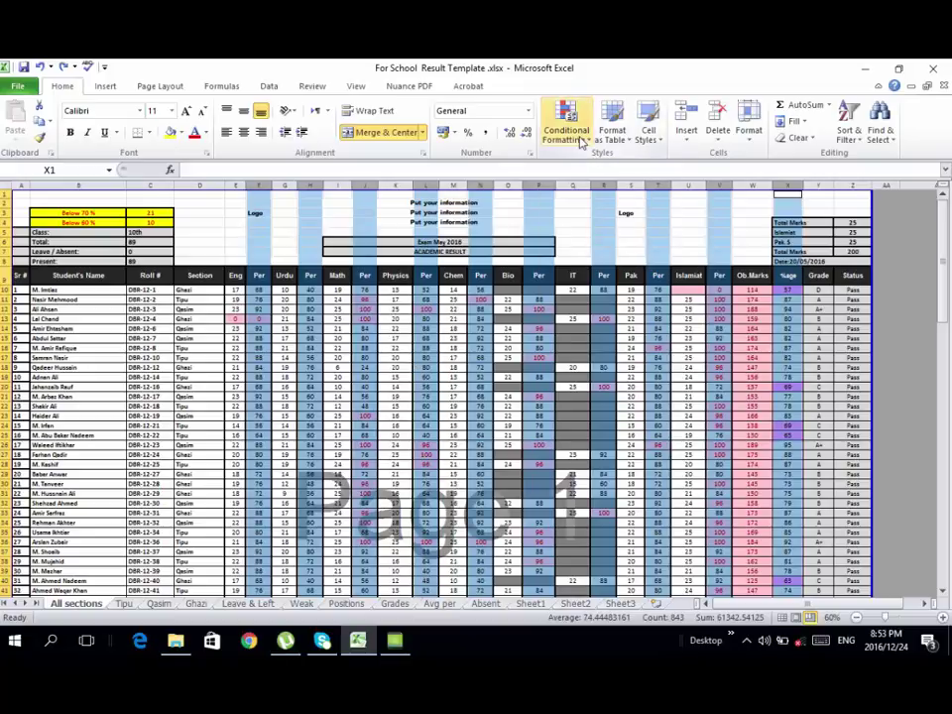
Step: Delete every rule, including Bottom 10 and Top 10%, in the Conditional Formatting Rules Manager
left_click(582, 142)
left_click(593, 357)
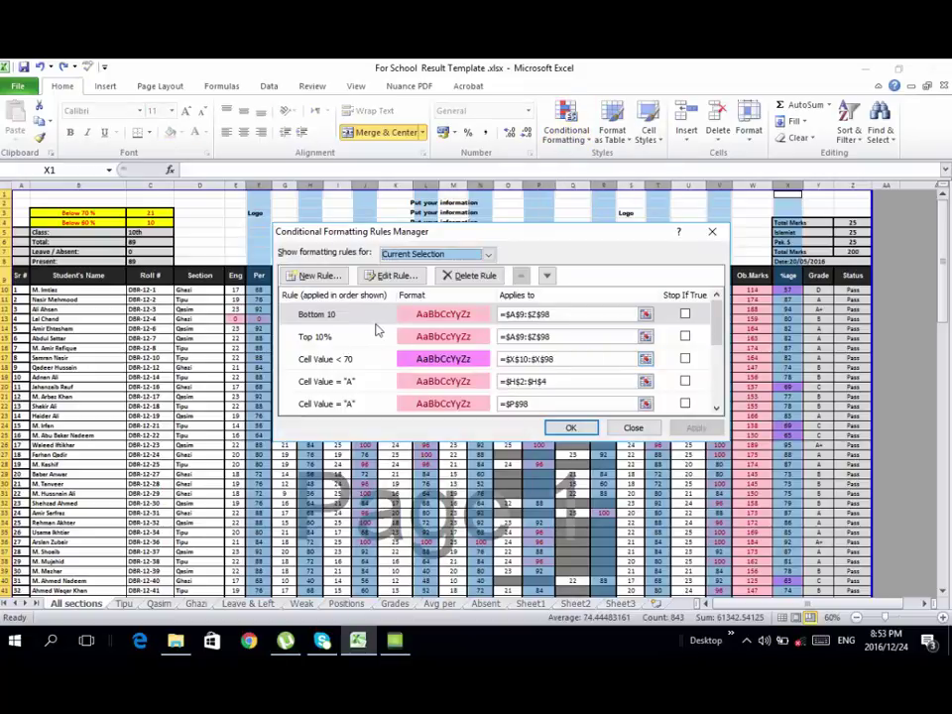
left_click(436, 313)
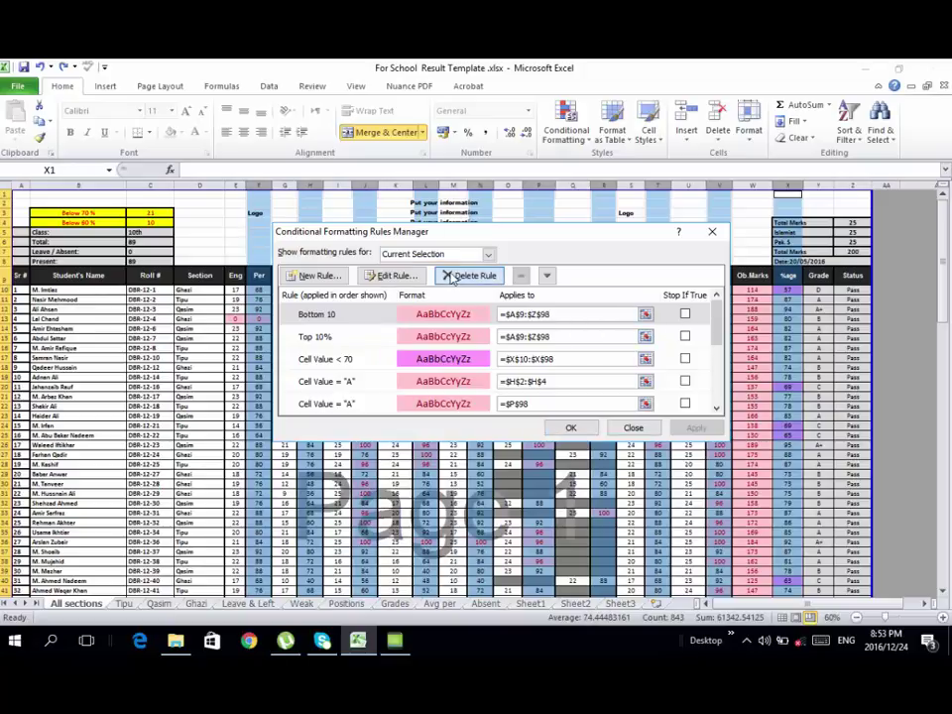
left_click(472, 275)
left_click(473, 276)
left_click(472, 276)
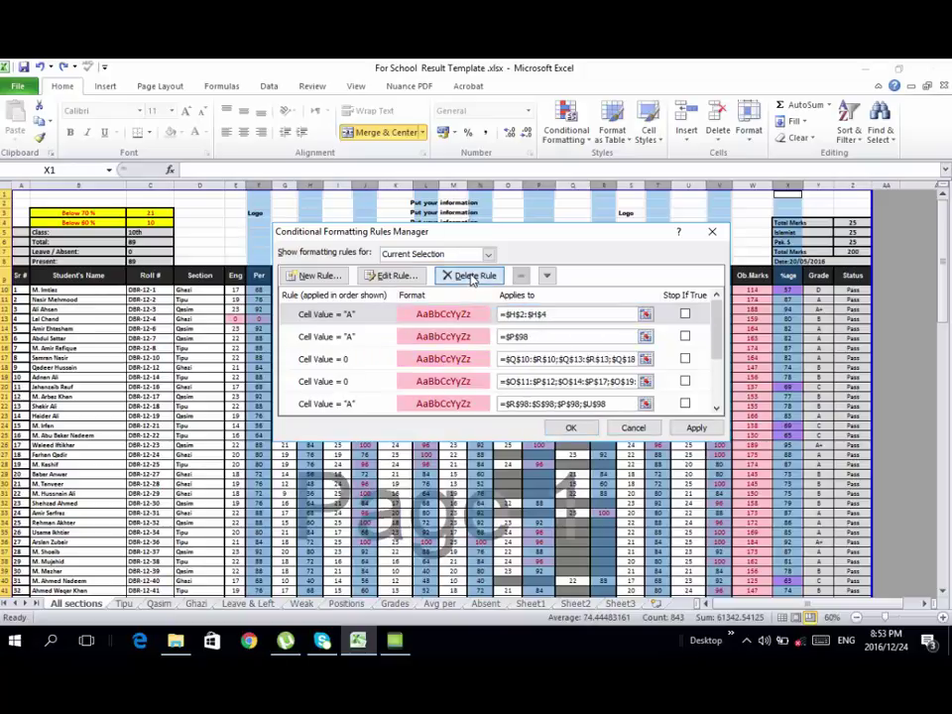
left_click(472, 276)
left_click(472, 276)
left_click(472, 275)
left_click(472, 276)
left_click(472, 276)
left_click(472, 275)
left_click(472, 276)
left_click(472, 275)
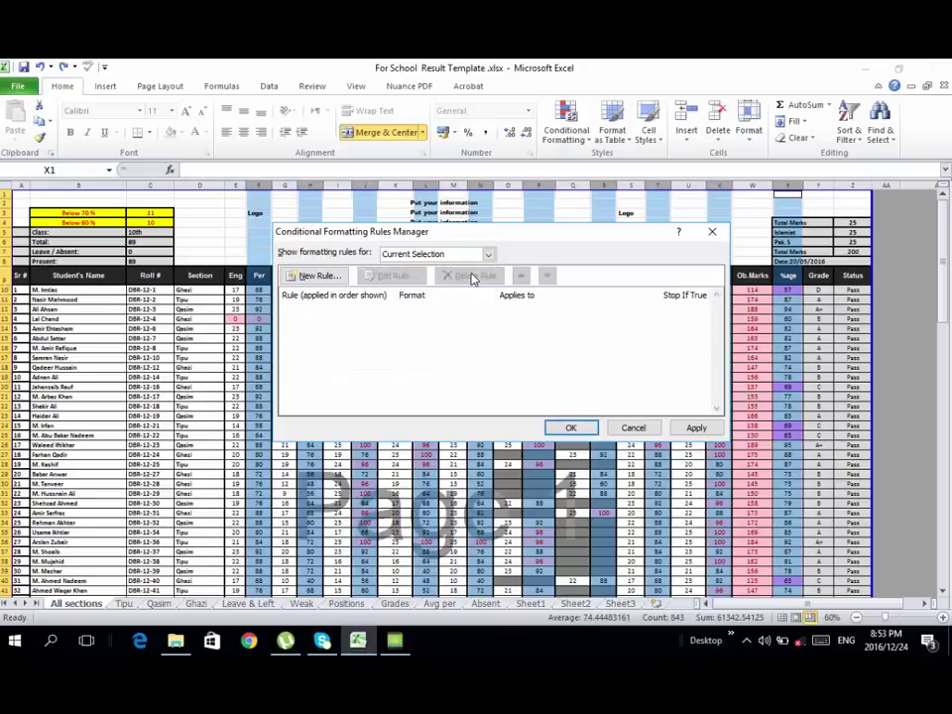
left_click(570, 429)
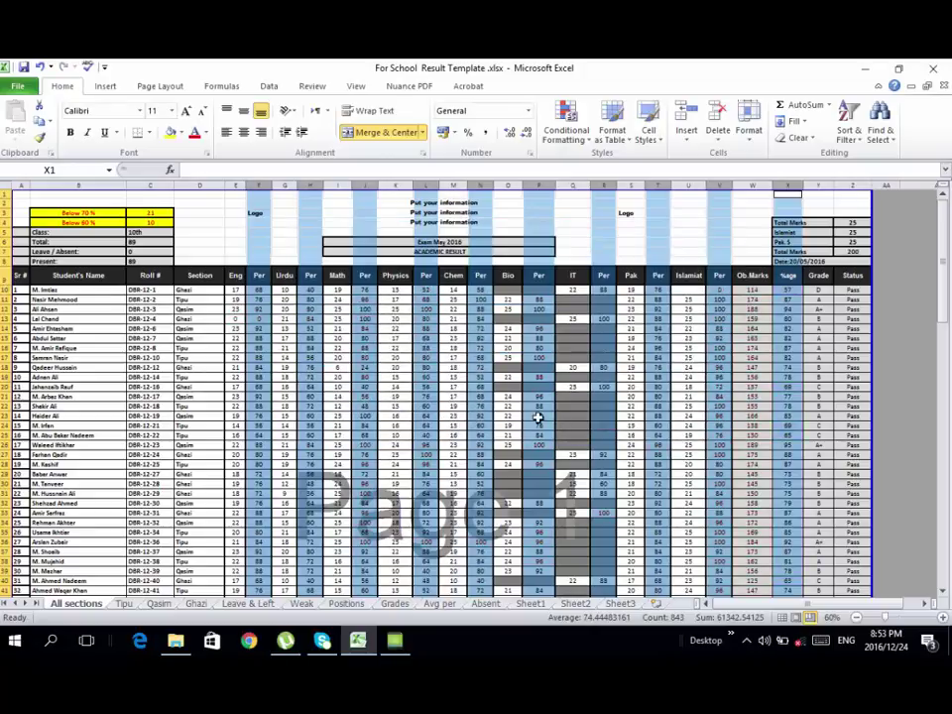
Step: Select the English, Urdu and Math percentage columns F, H and J from row 10 down
left_click(300, 367)
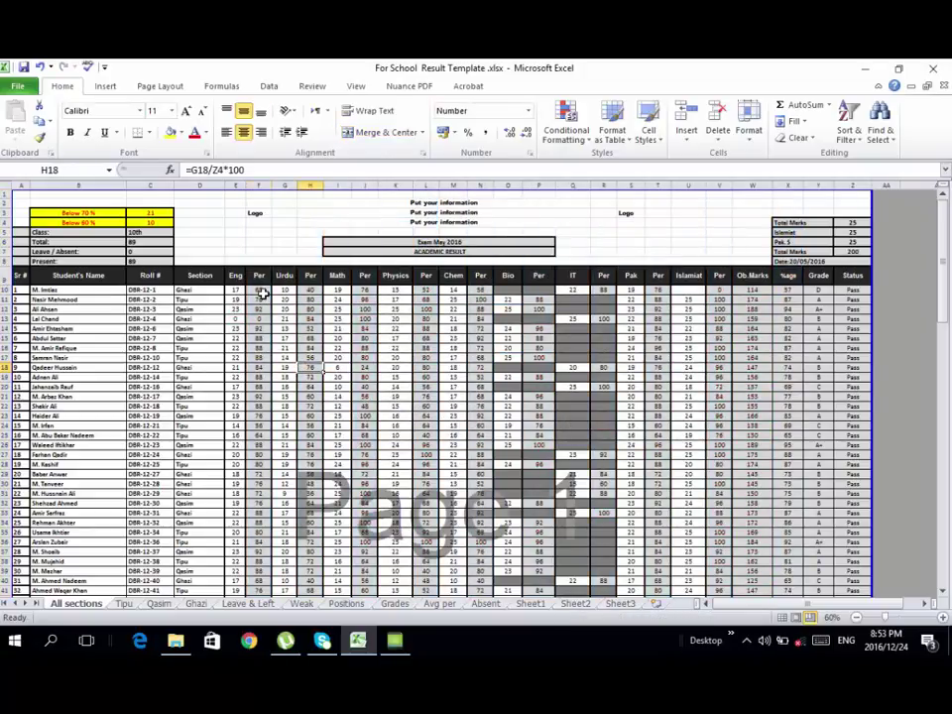
mouse_move(259, 290)
left_mouse_down()
mouse_move(287, 577)
mouse_move(266, 540)
left_mouse_up()
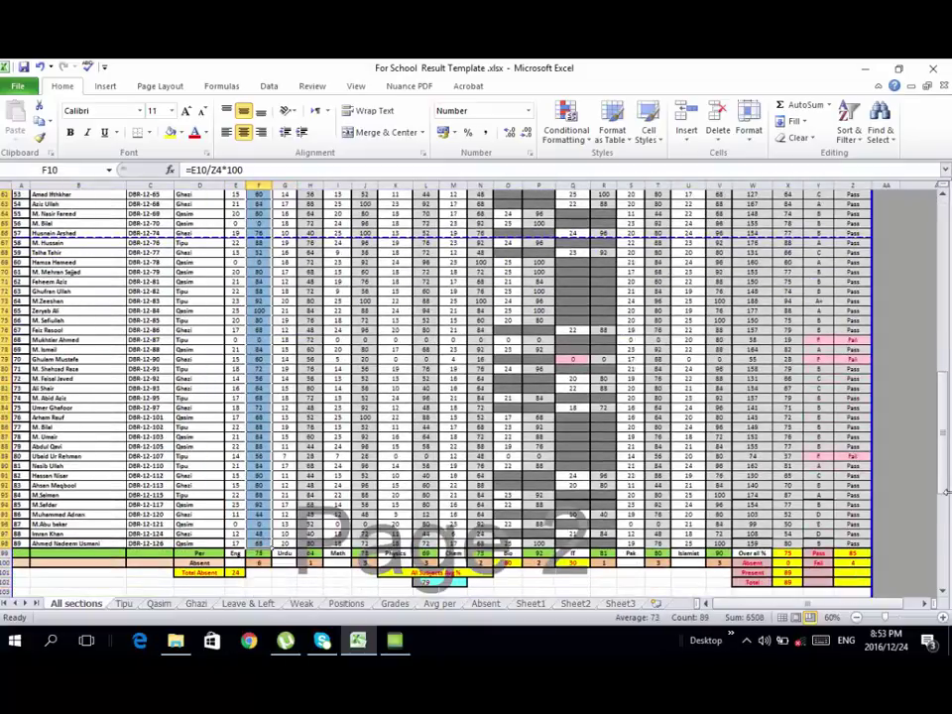
left_click_drag(942, 459, 943, 297)
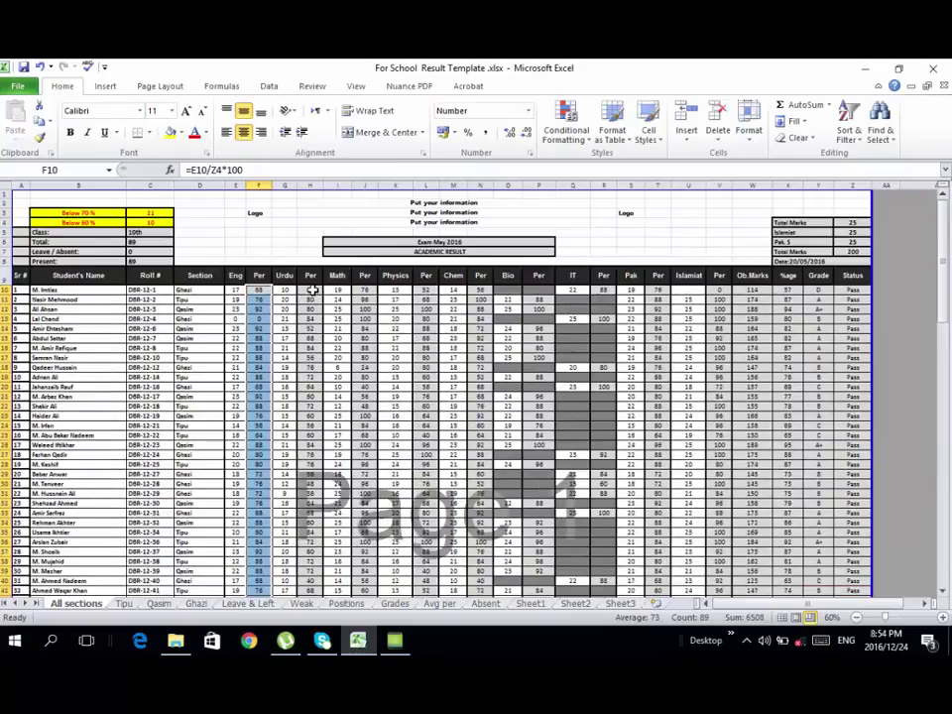
mouse_move(312, 289)
left_mouse_down()
mouse_move(313, 623)
mouse_move(314, 561)
left_mouse_up()
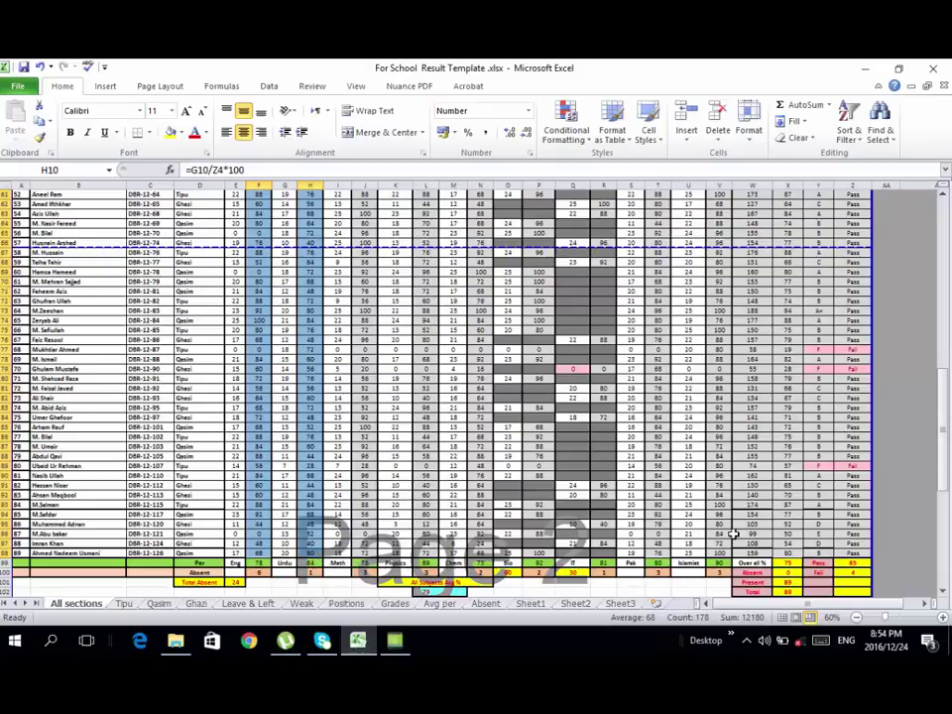
left_click_drag(948, 460, 941, 238)
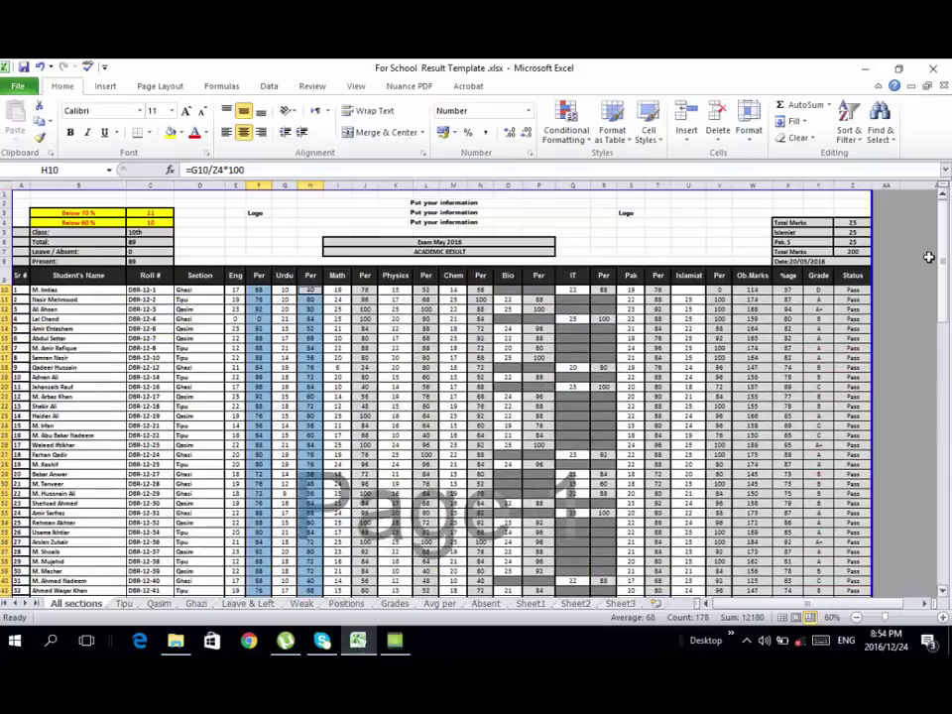
mouse_move(368, 291)
left_mouse_down()
mouse_move(367, 598)
mouse_move(382, 549)
left_mouse_up()
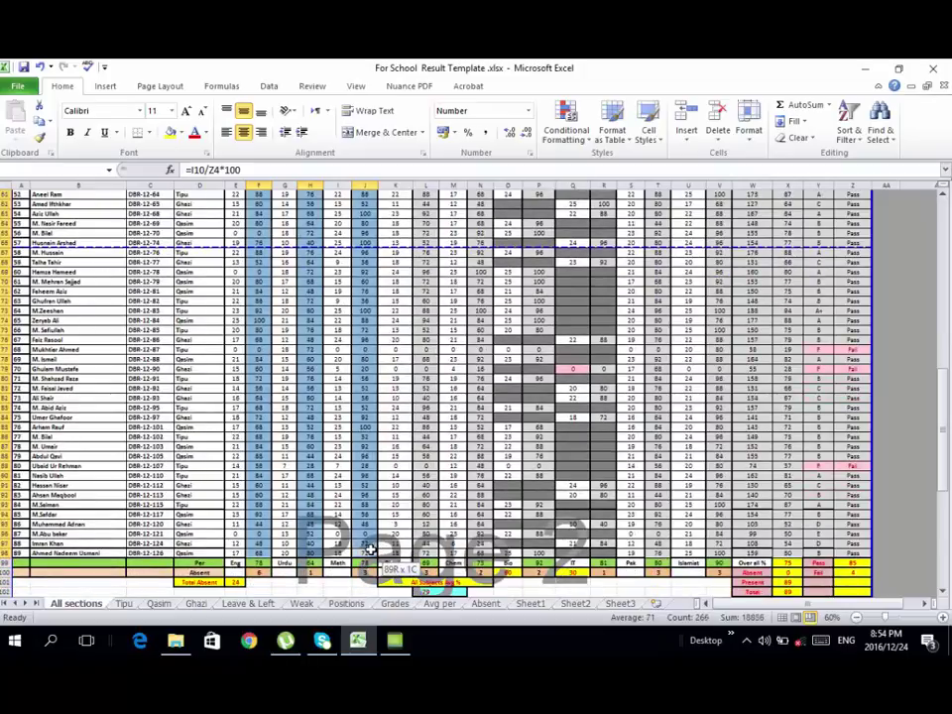
Step: Add the Physics, Chemistry, Biology and IT percentage columns L, N, P and R to the selection
left_click_drag(948, 389, 942, 238)
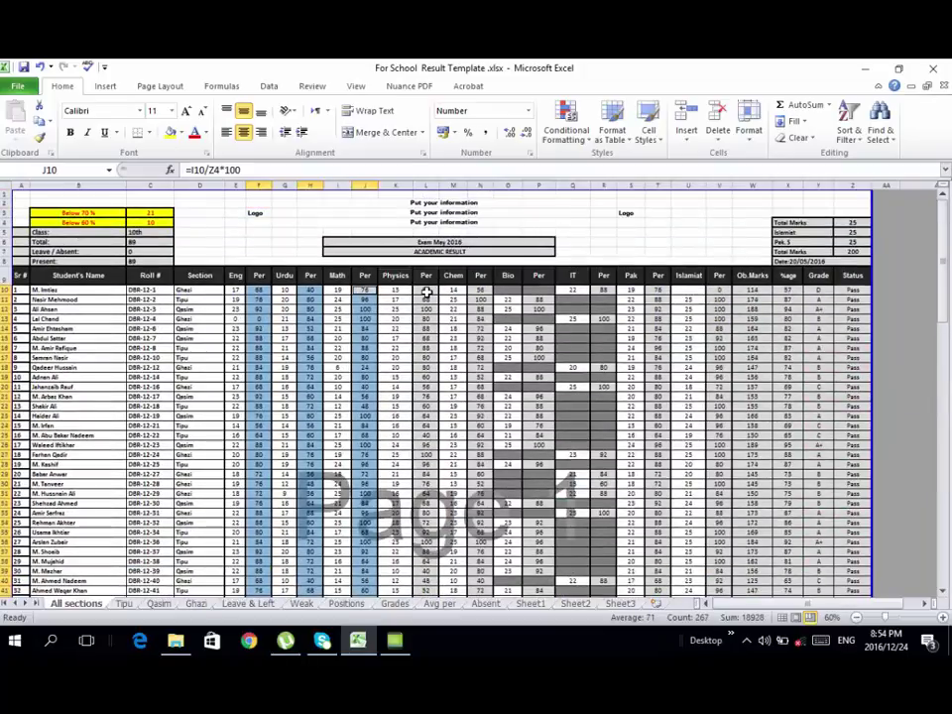
mouse_move(427, 290)
left_mouse_down()
mouse_move(440, 650)
mouse_move(427, 552)
left_mouse_up()
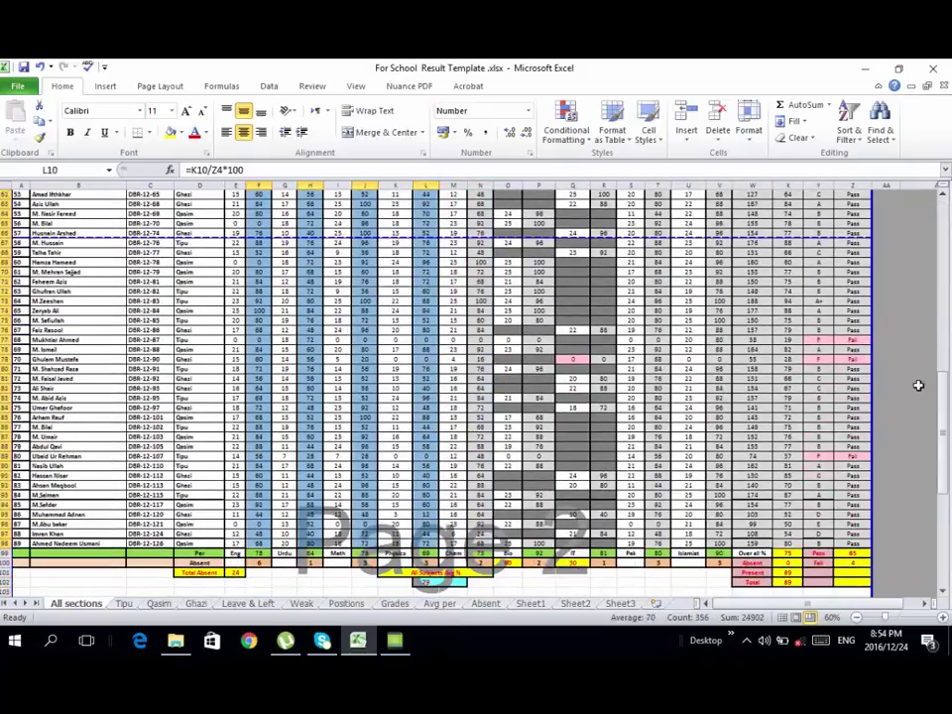
left_click_drag(946, 415, 921, 229)
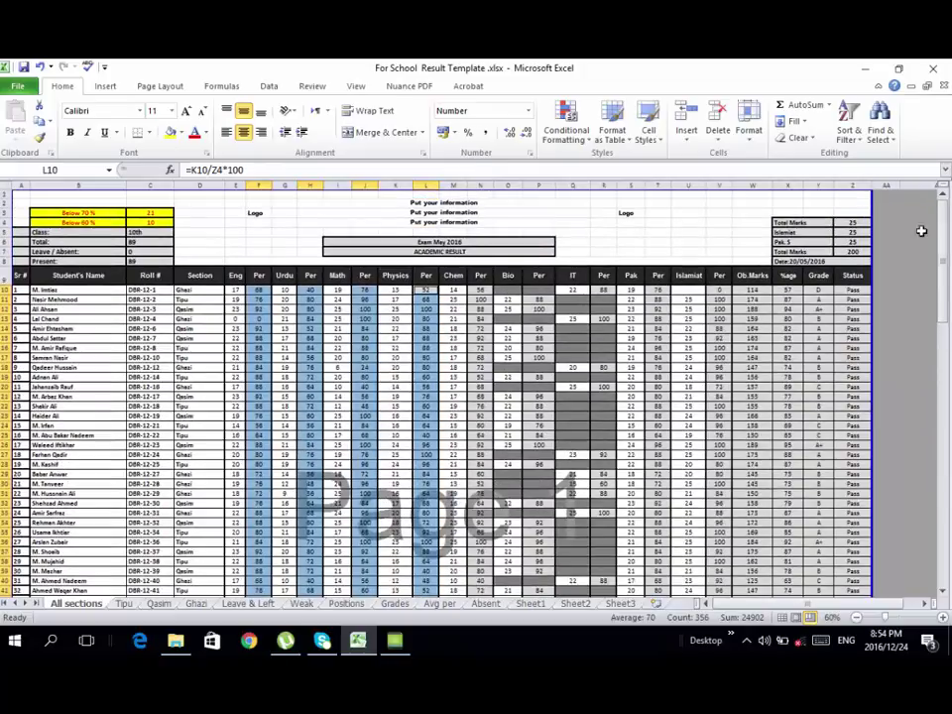
left_click_drag(480, 292, 488, 550)
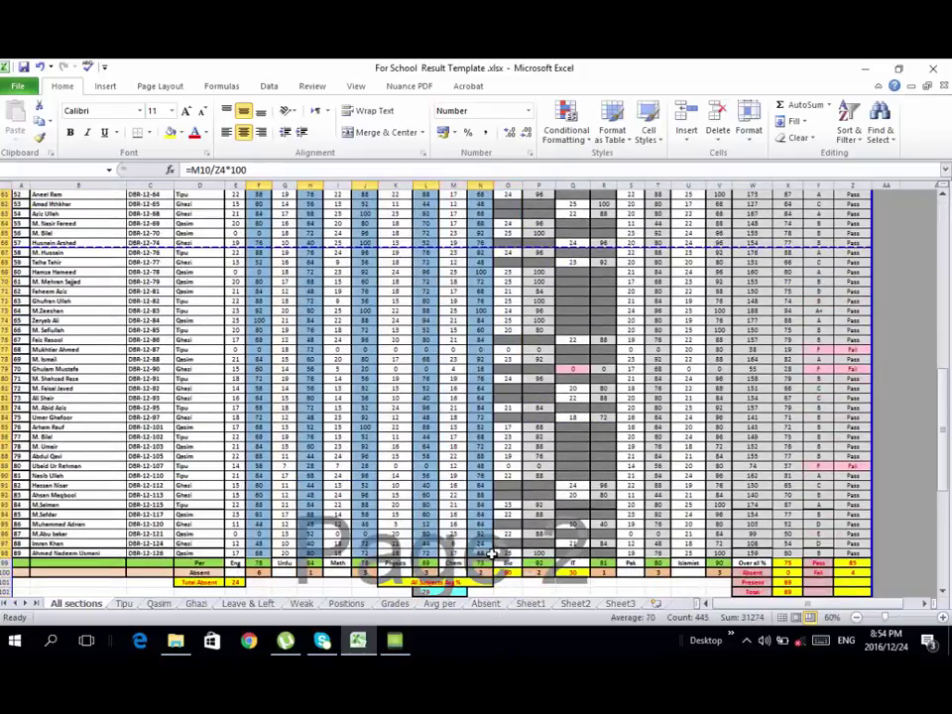
left_click_drag(945, 475, 938, 238)
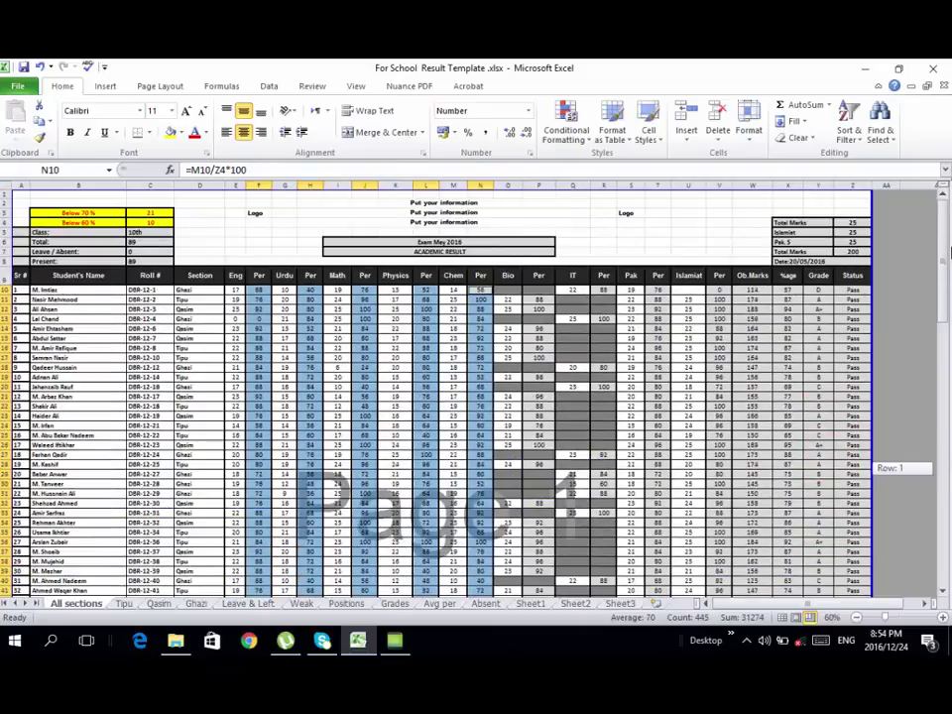
left_click_drag(529, 290, 552, 654)
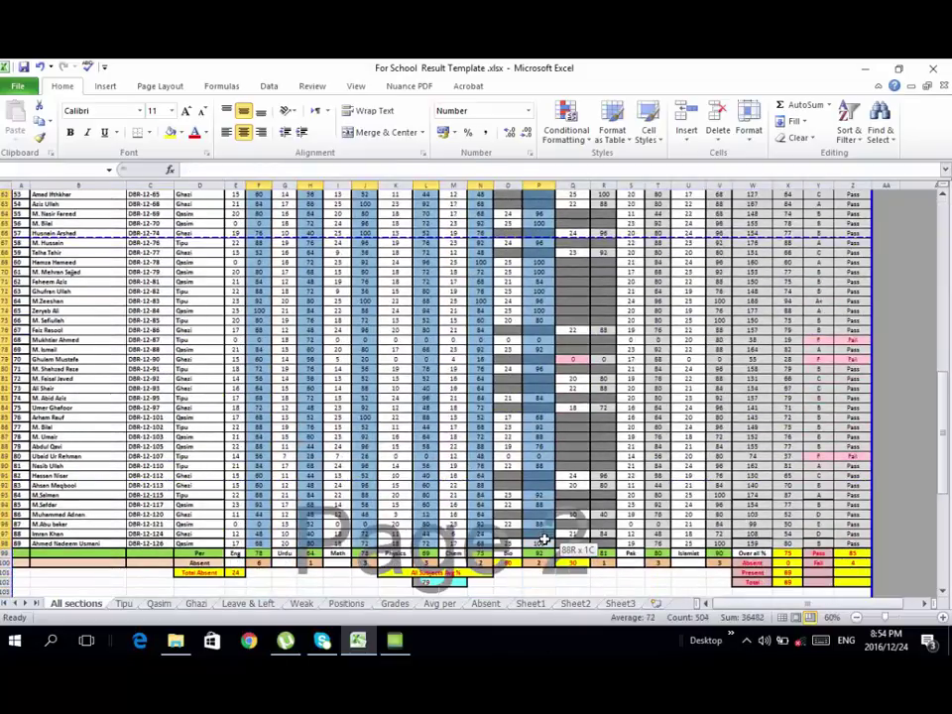
mouse_move(552, 653)
left_mouse_down()
mouse_move(545, 539)
mouse_move(553, 549)
left_mouse_up()
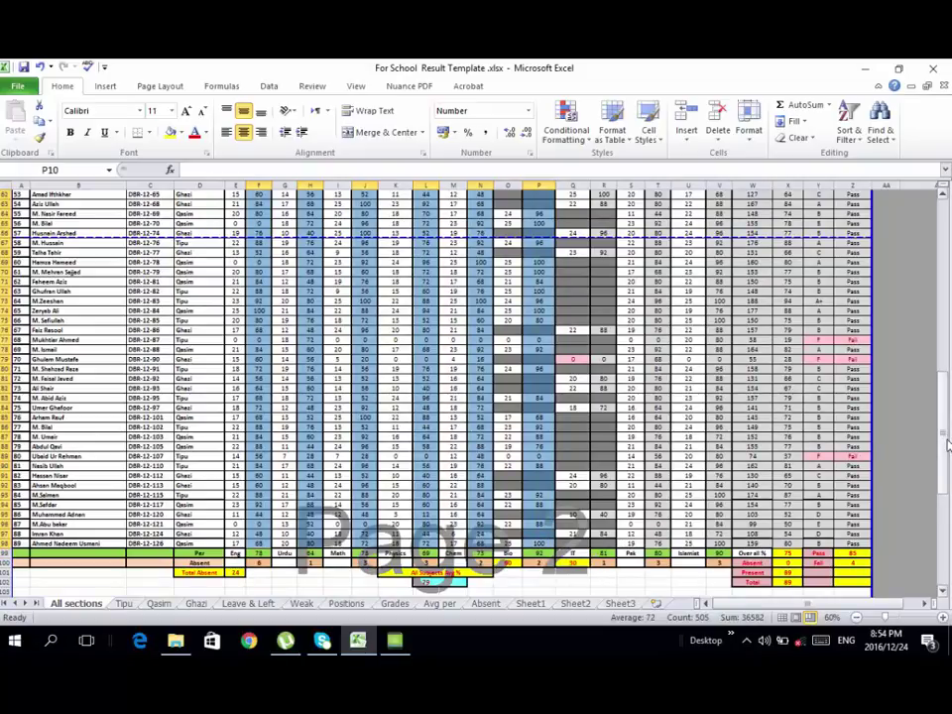
left_click_drag(944, 435, 945, 258)
mouse_move(596, 281)
left_mouse_down()
mouse_move(621, 632)
mouse_move(608, 540)
left_mouse_up()
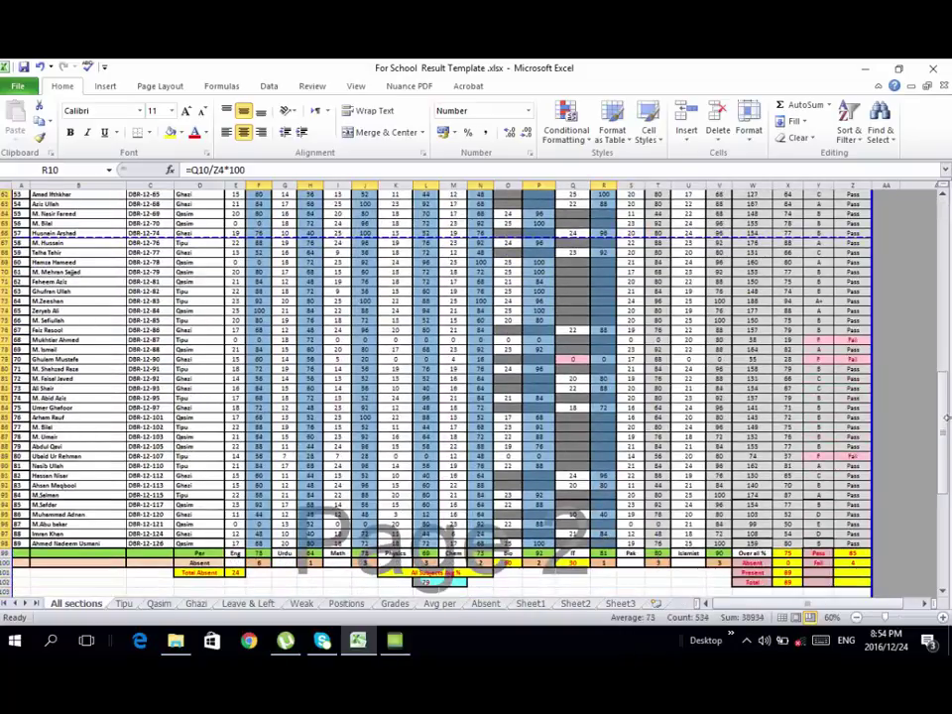
Step: Add the Pak, Islamiat and overall %age columns down to the last student, then scroll back up
left_click_drag(945, 433, 949, 253)
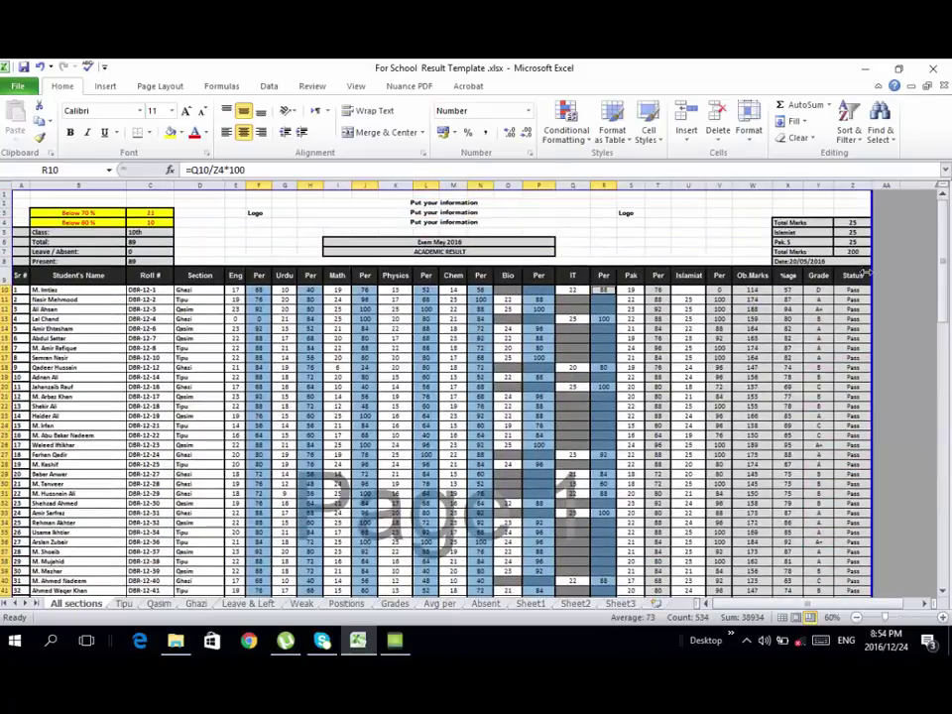
mouse_move(658, 289)
left_mouse_down()
mouse_move(661, 573)
mouse_move(667, 538)
left_mouse_up()
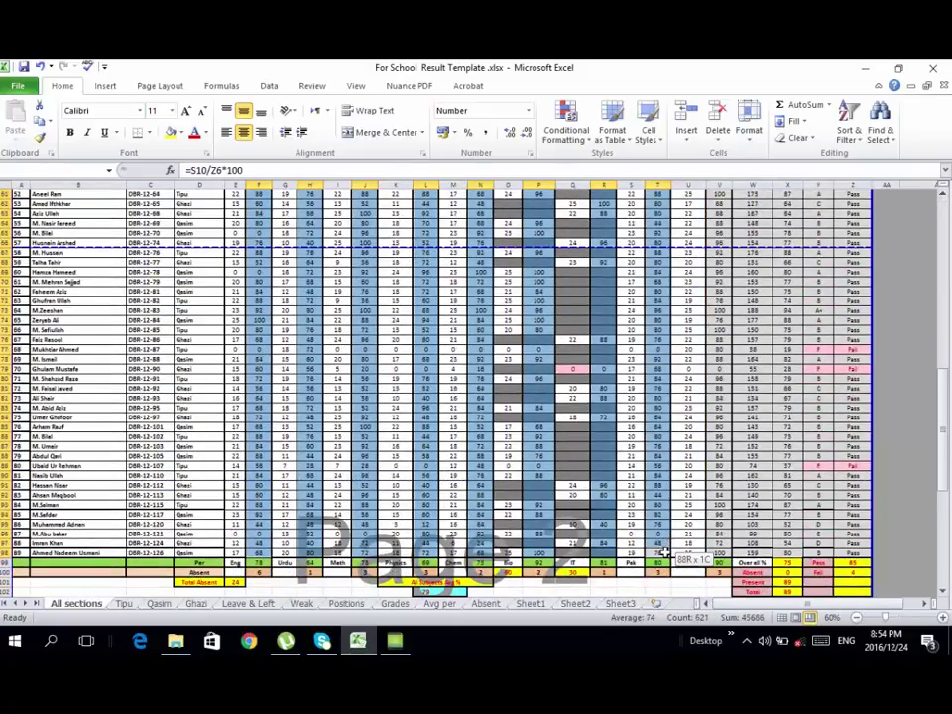
left_click_drag(667, 539, 891, 533)
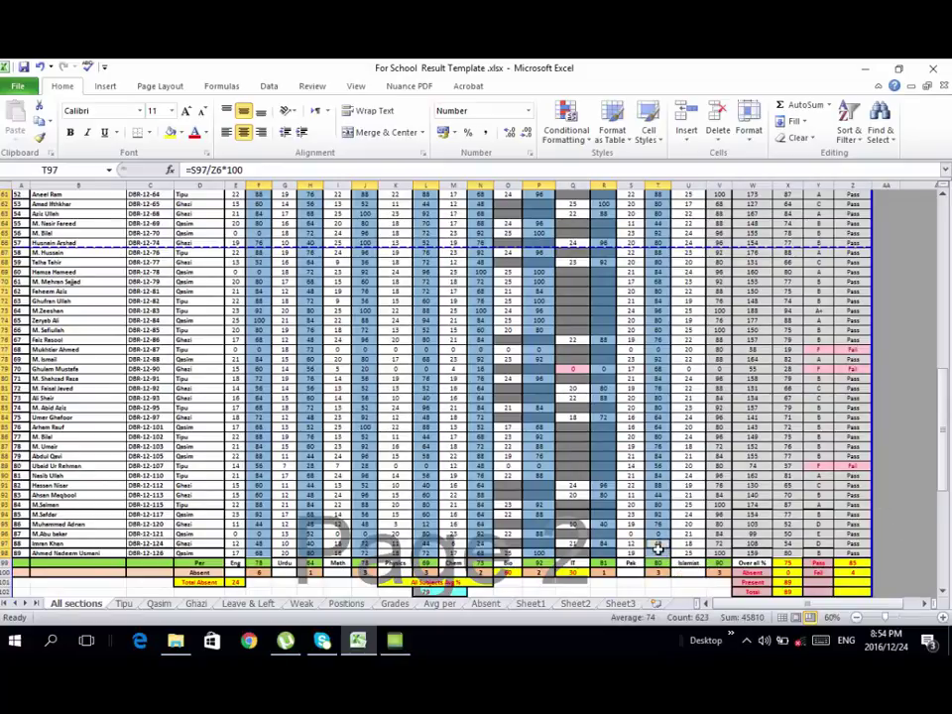
mouse_move(655, 550)
left_mouse_down()
mouse_move(663, 157)
mouse_move(680, 651)
mouse_move(663, 543)
left_mouse_up()
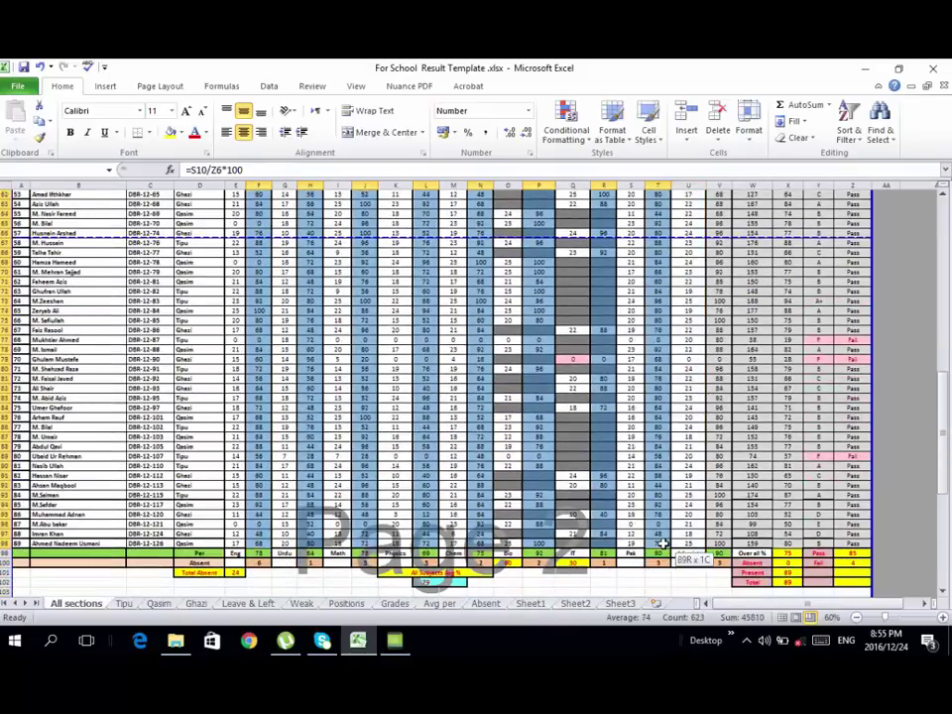
left_click_drag(943, 317, 949, 238)
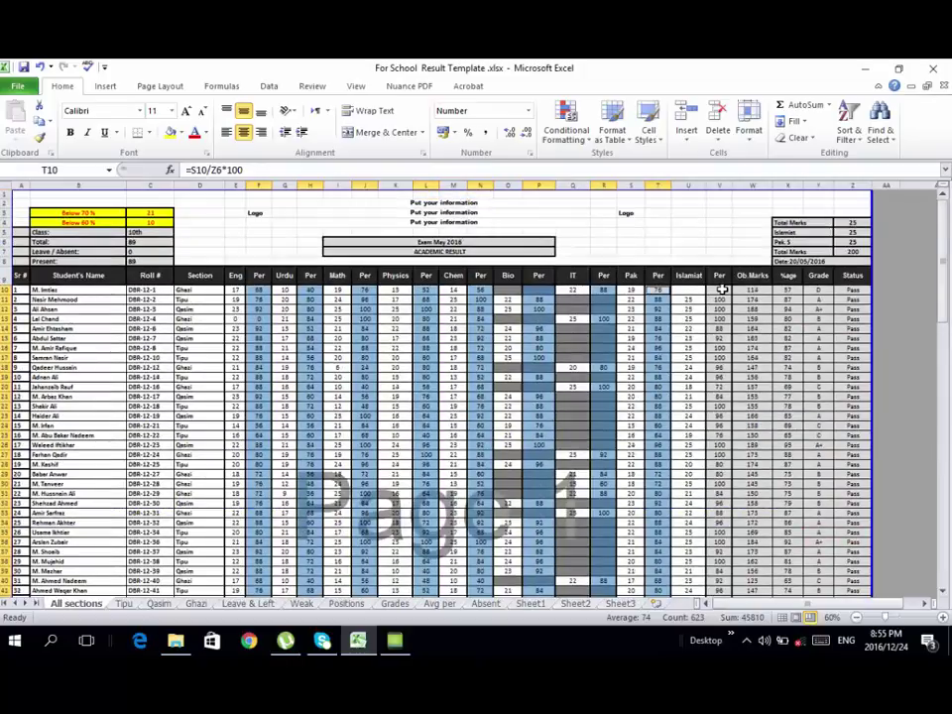
left_click_drag(722, 289, 733, 650)
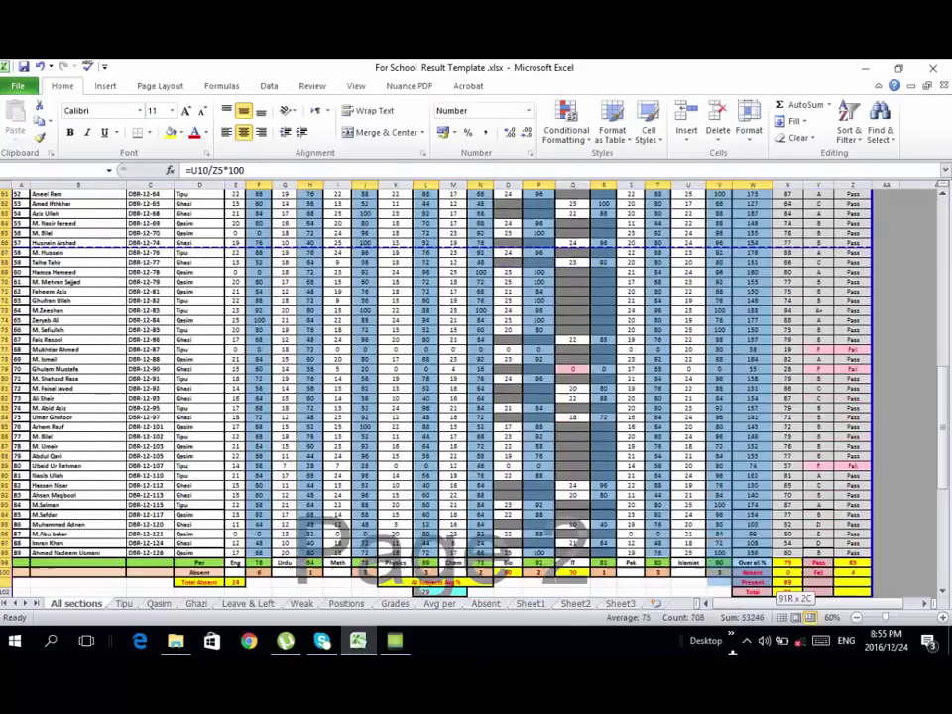
left_click_drag(779, 594, 729, 543)
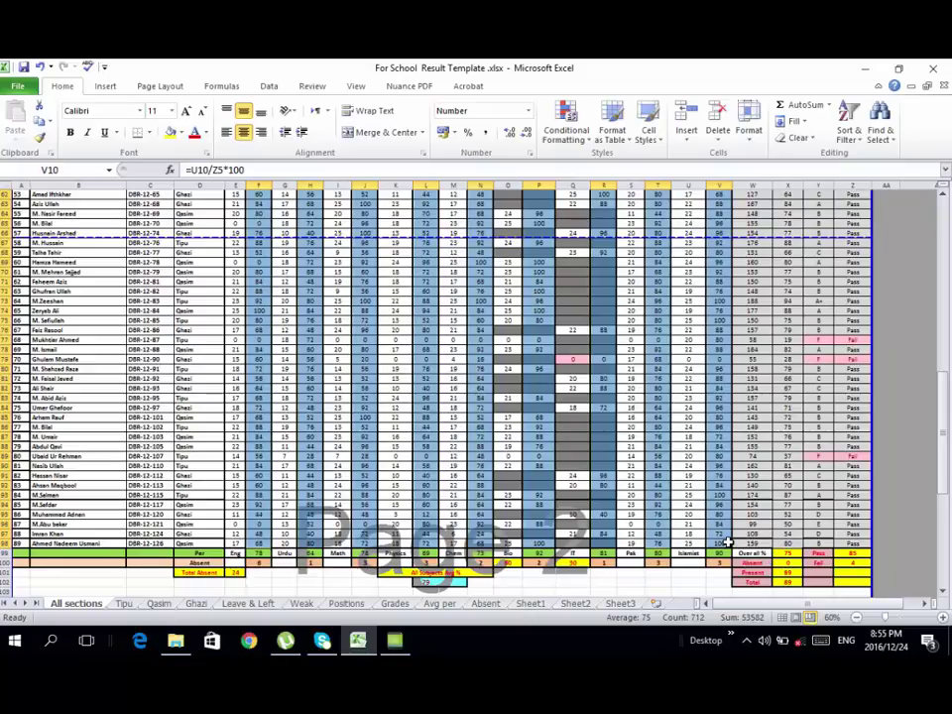
left_click_drag(948, 466, 947, 294)
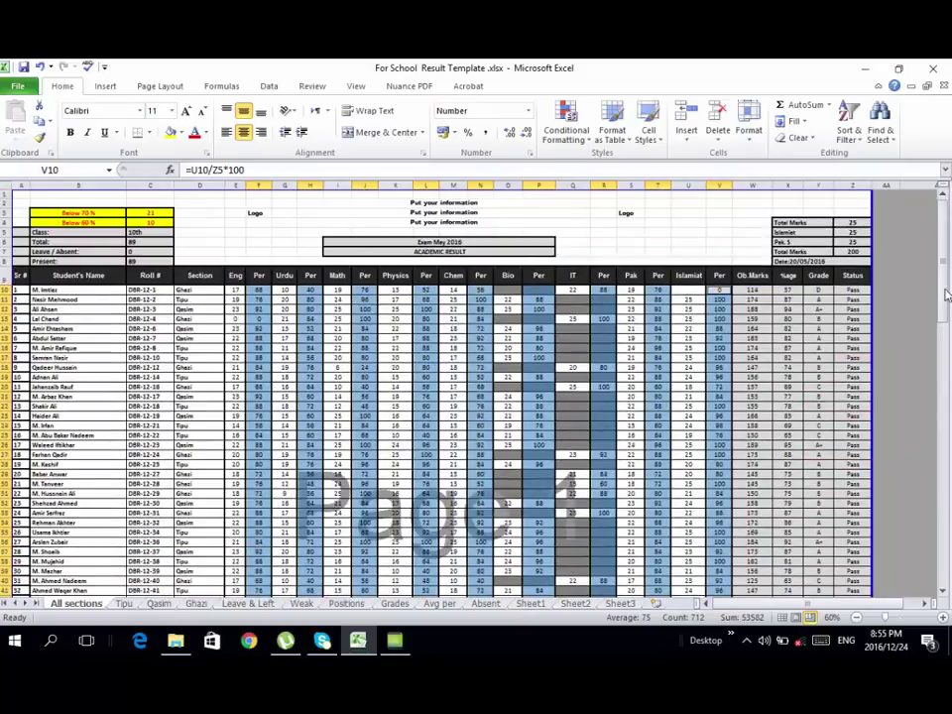
mouse_move(791, 291)
left_mouse_down()
mouse_move(801, 631)
mouse_move(801, 535)
mouse_move(800, 543)
left_mouse_up()
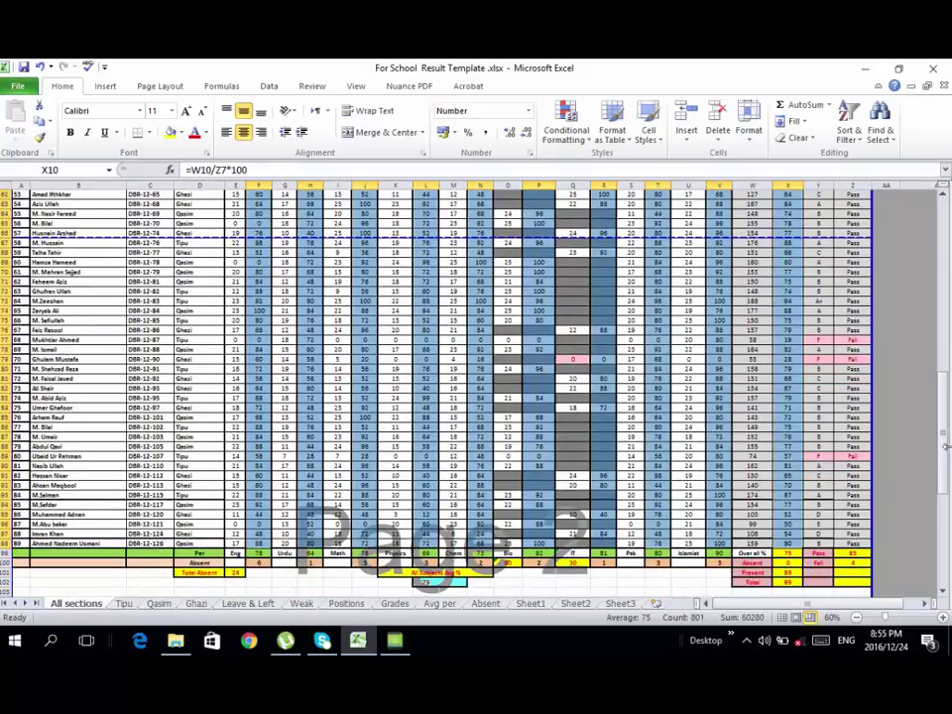
left_click_drag(943, 458, 949, 285)
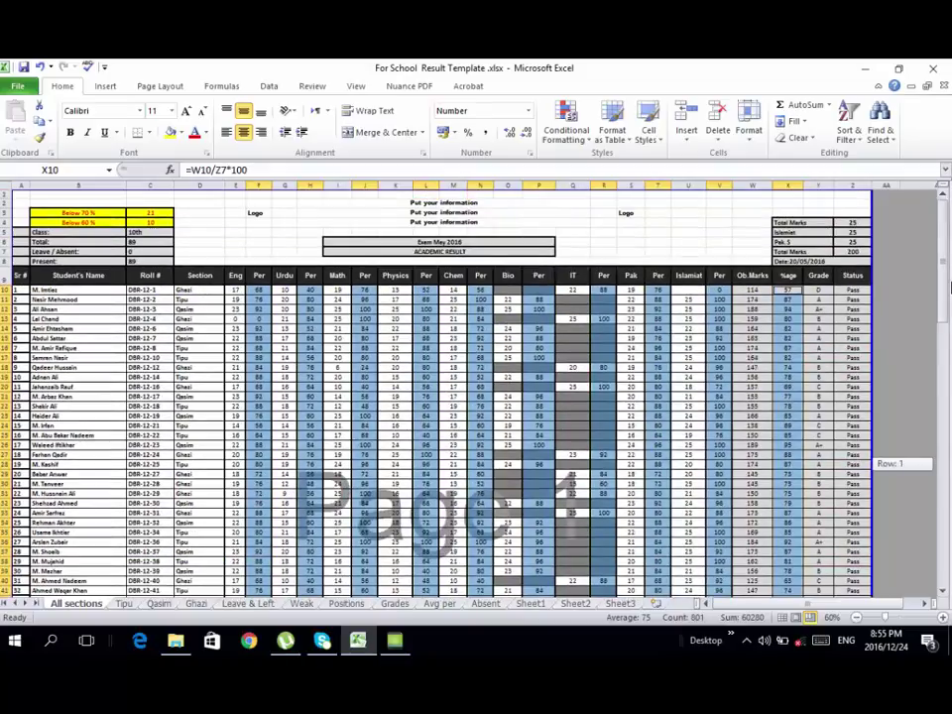
Step: Apply a Less Than 40 rule with Light Red Fill and Dark Red Text, then deselect to check it
left_click(565, 127)
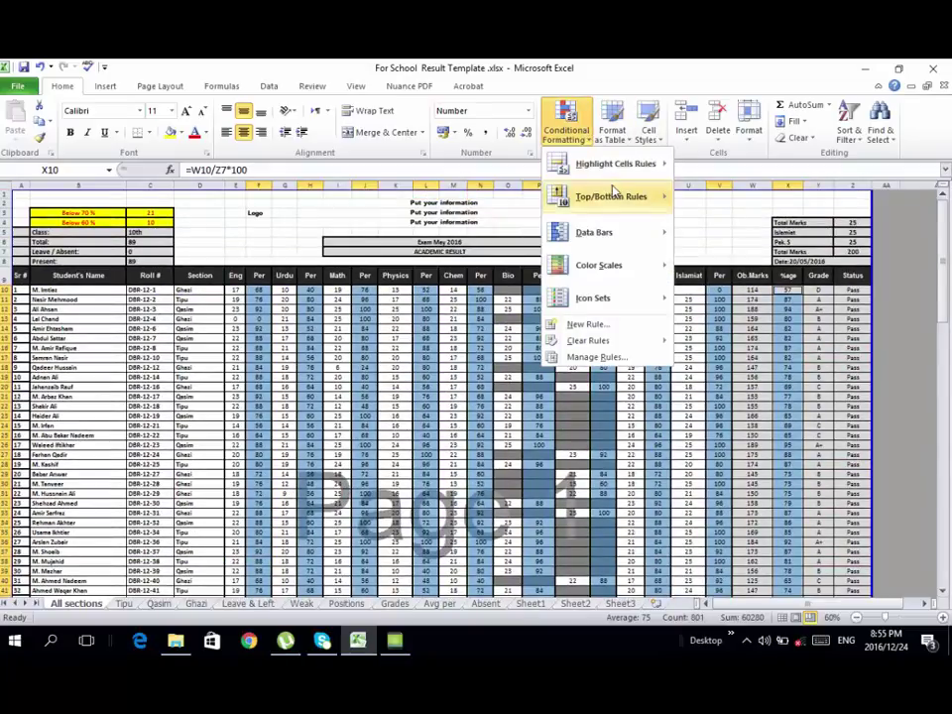
mouse_move(615, 163)
left_click(735, 195)
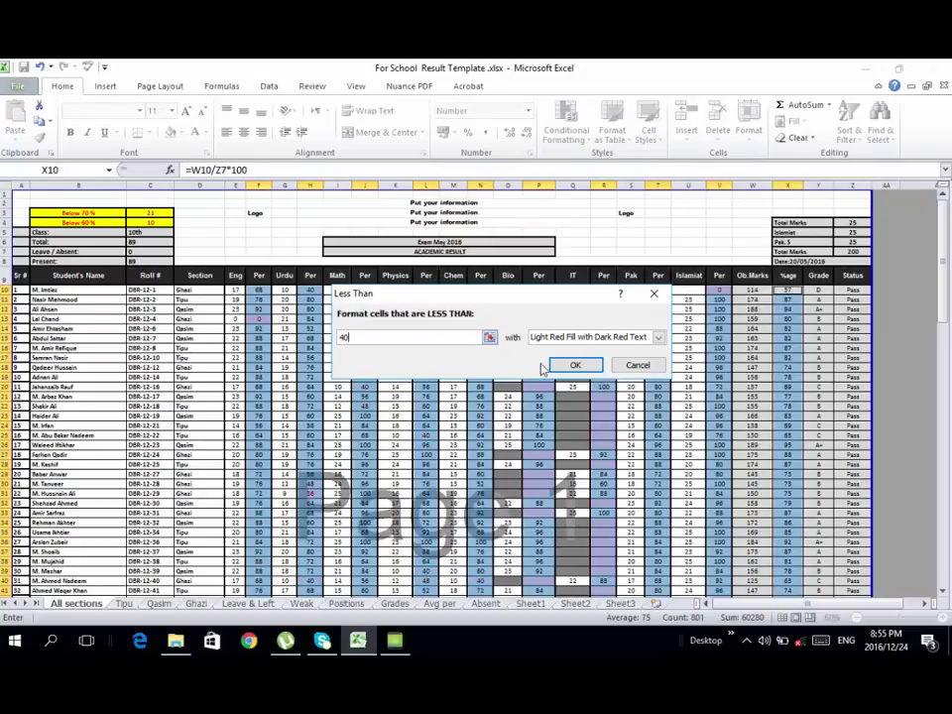
left_click(578, 365)
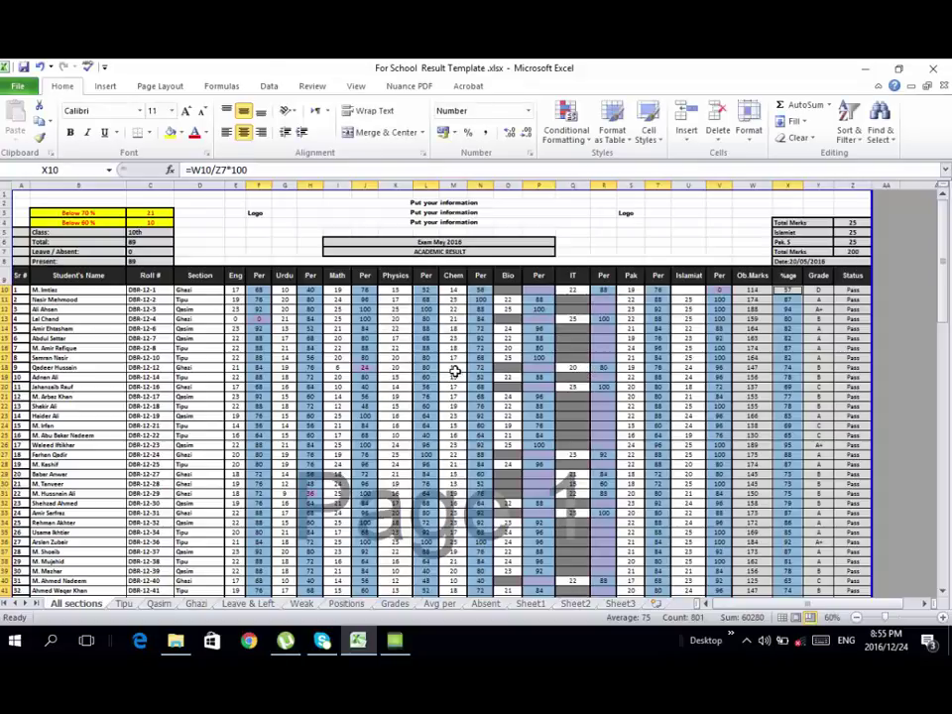
left_click(295, 396)
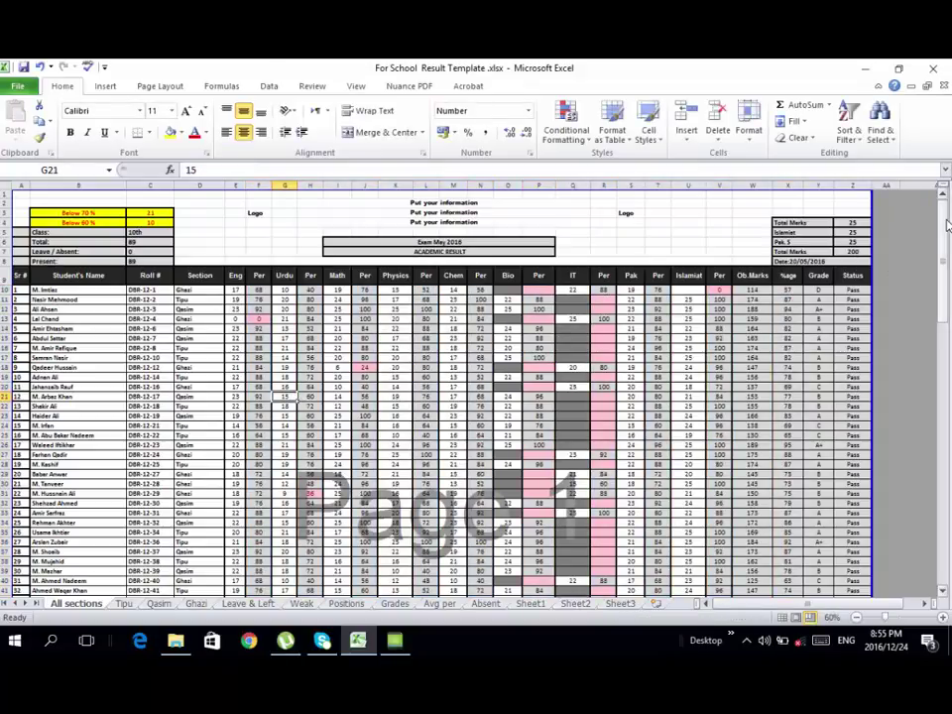
left_click_drag(948, 238, 948, 214)
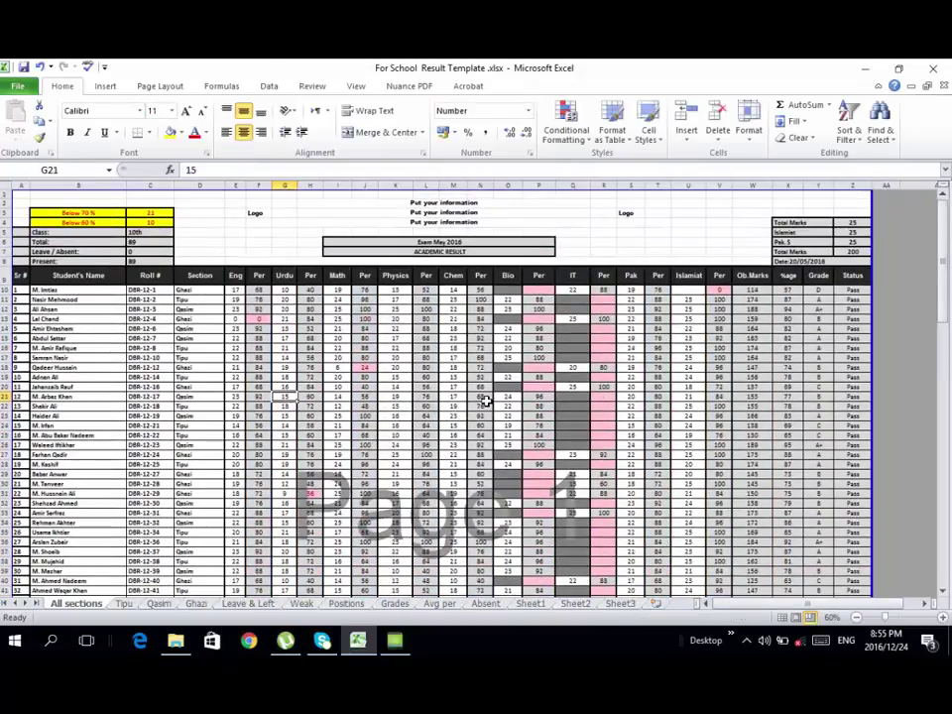
left_click(365, 359)
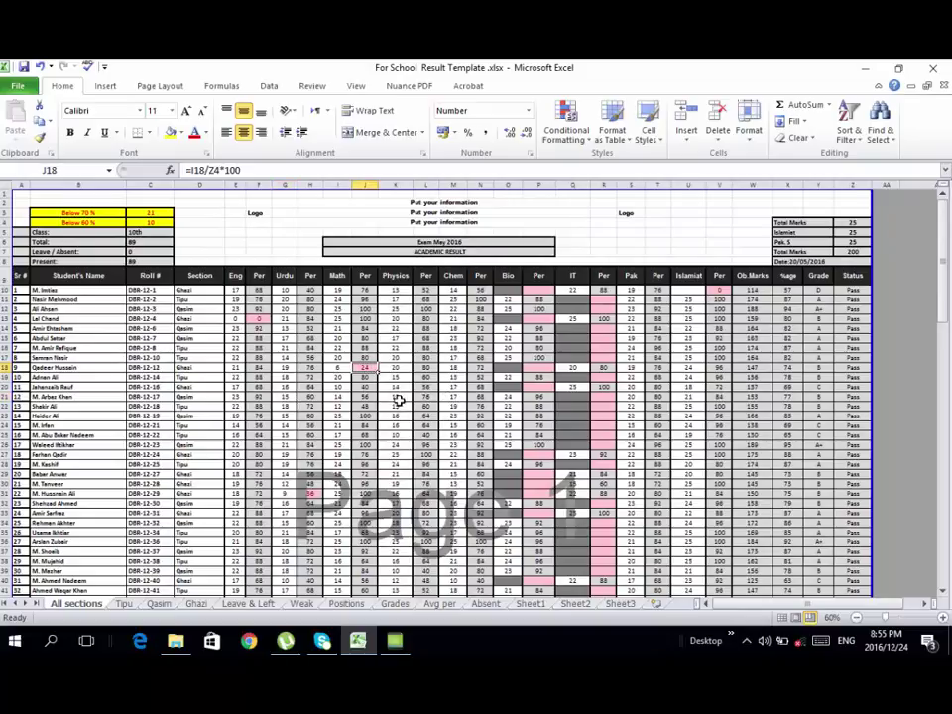
left_click(260, 319)
left_click_drag(946, 258, 945, 287)
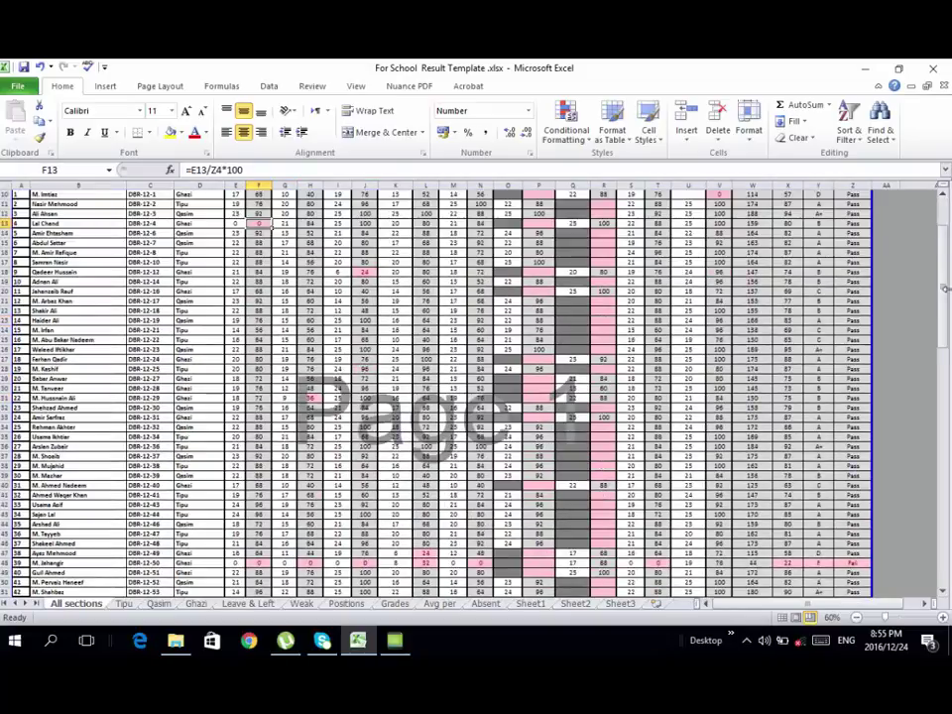
left_click(312, 398)
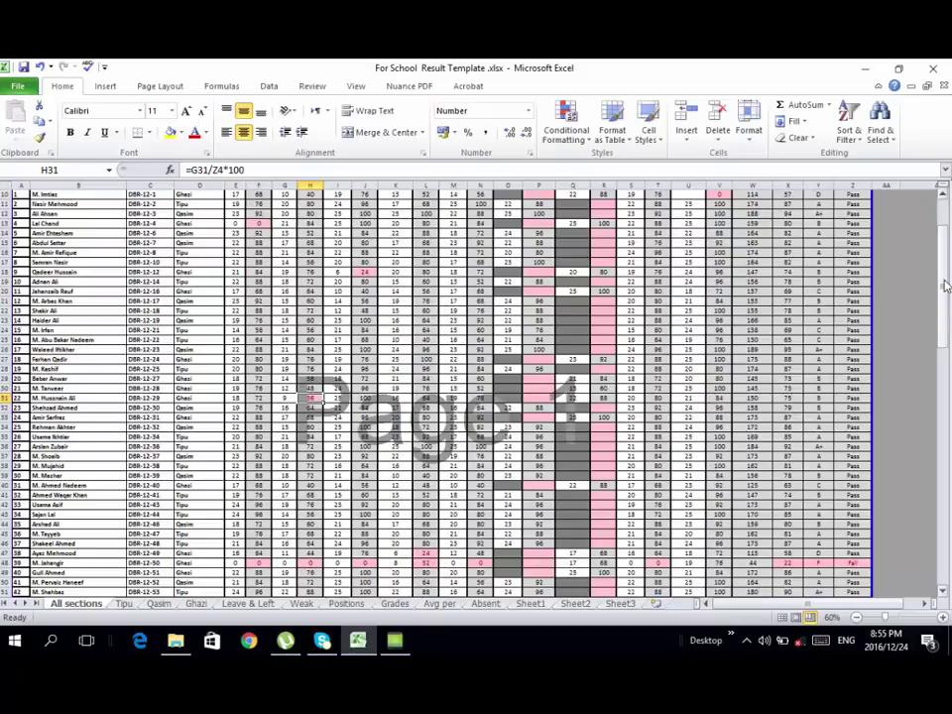
left_click_drag(943, 293, 947, 371)
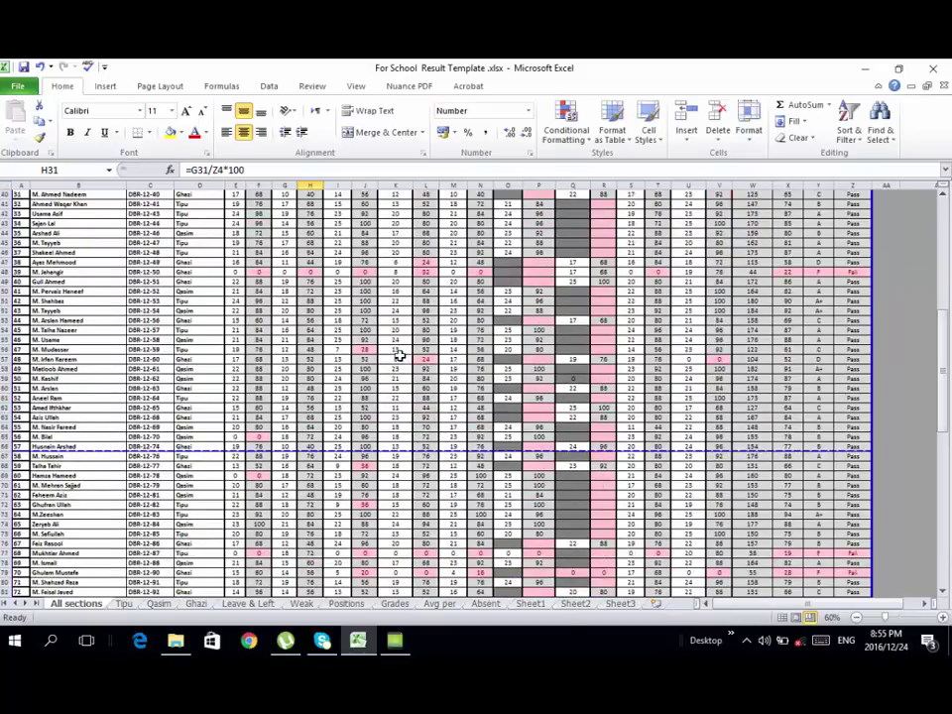
left_click(368, 340)
left_click(427, 359)
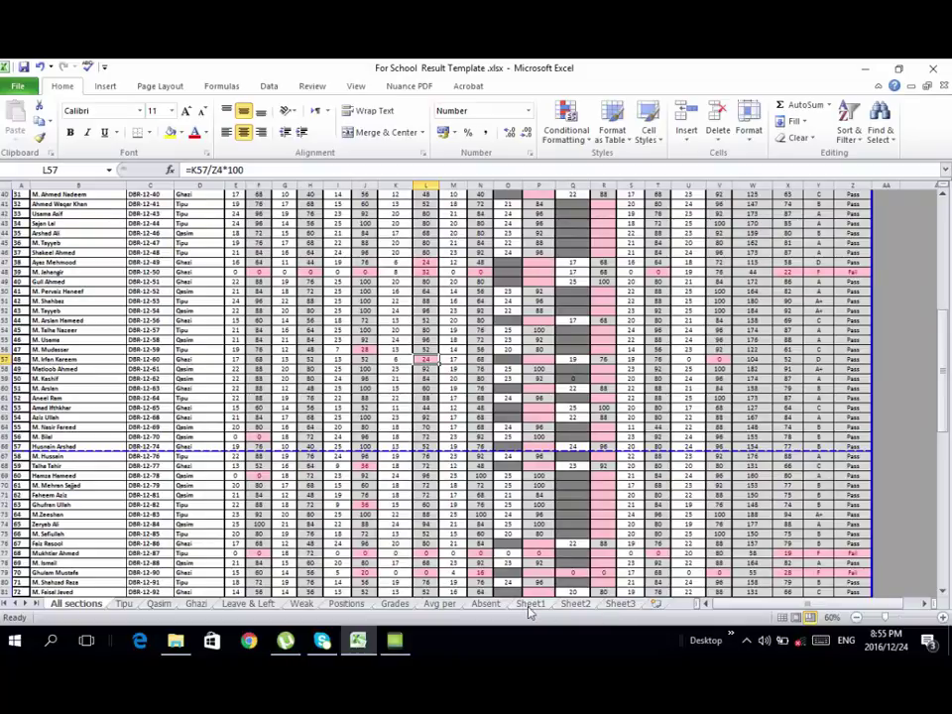
left_click(530, 604)
Step: Type 'We apply Condition formating Acorrding to different Conditons' in G15 and a like-and-subscribe thank-you line below
left_click_drag(298, 451, 298, 436)
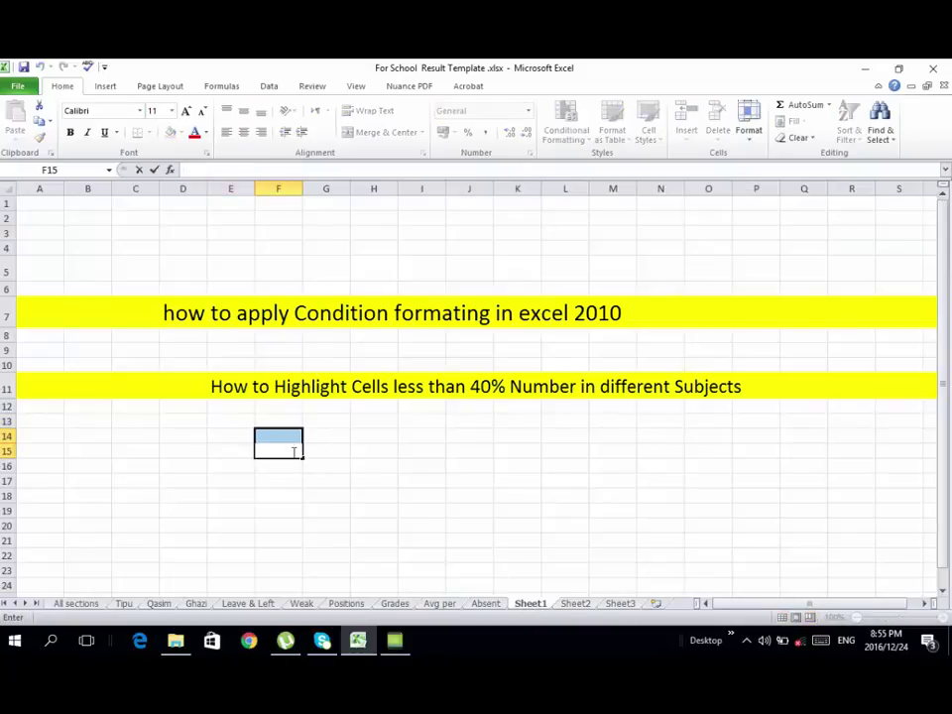
left_click(311, 453)
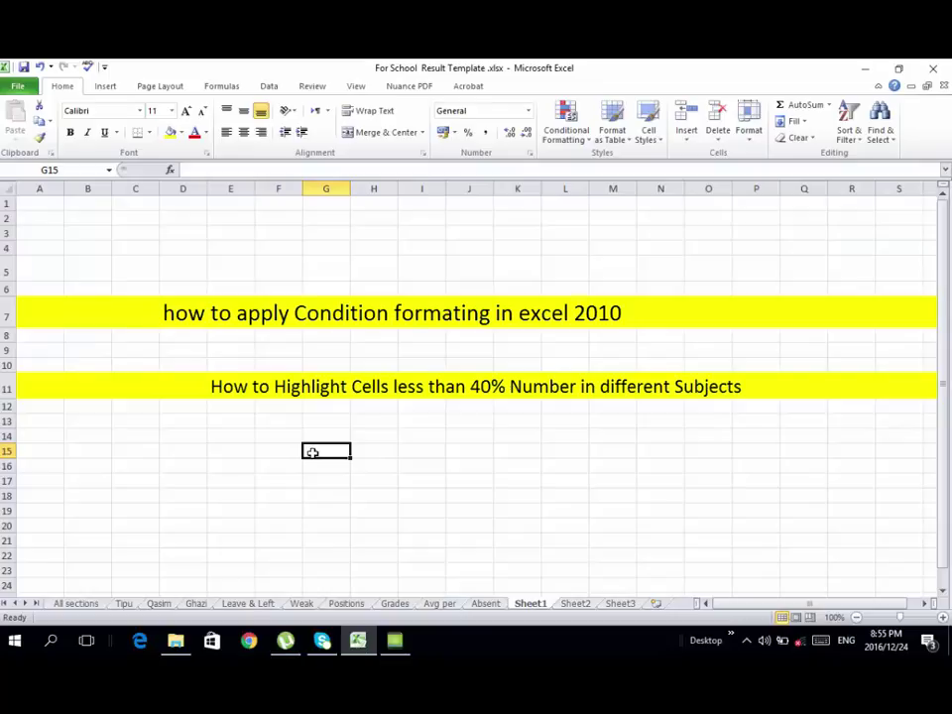
type("We")
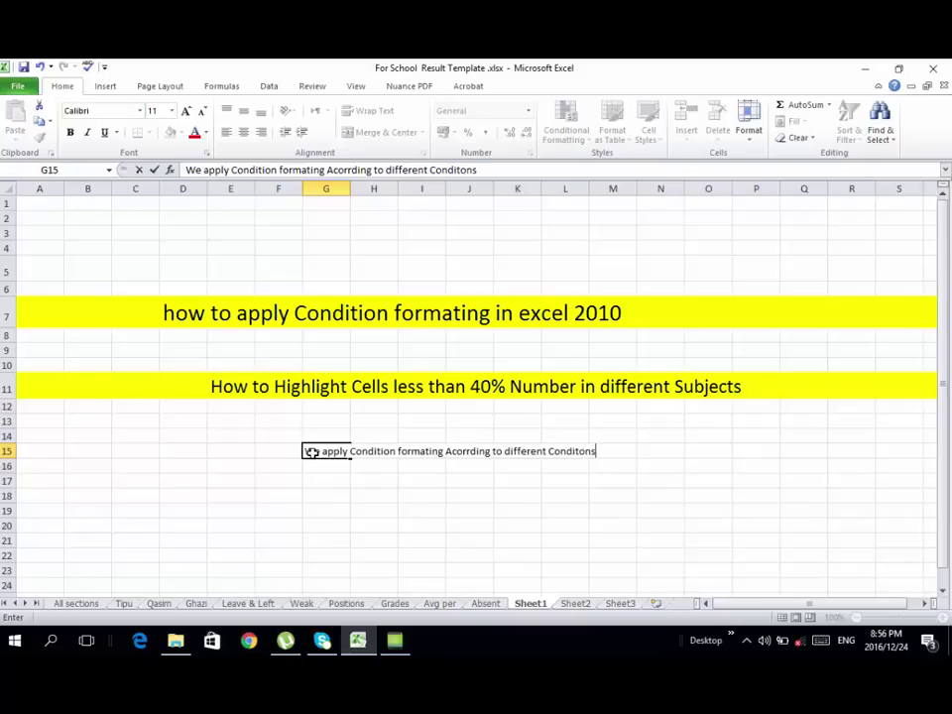
key("Return")
key("Return")
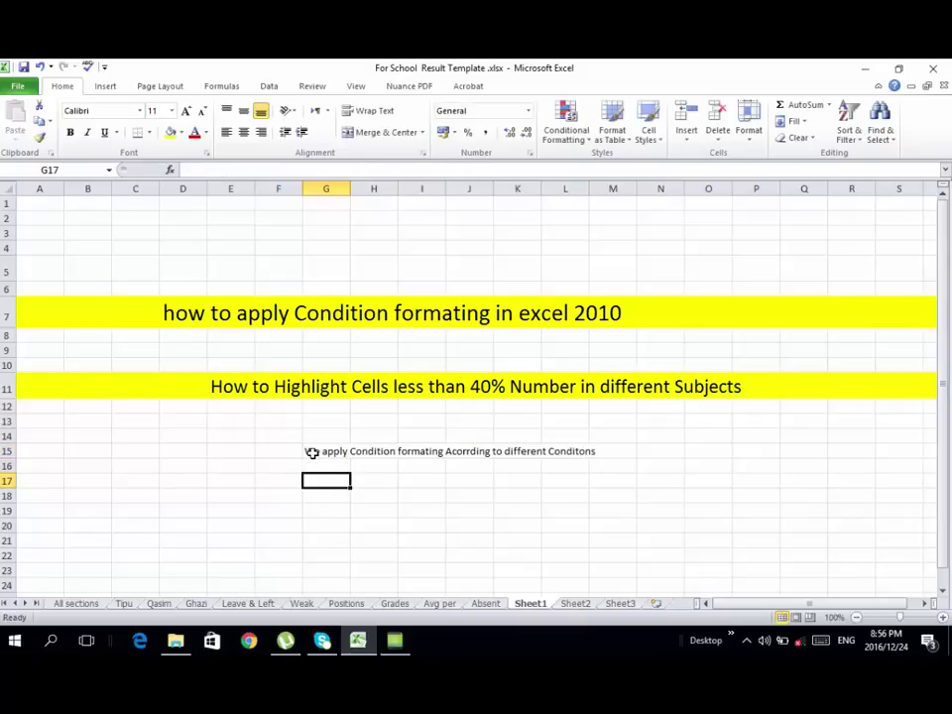
type("Thanks, you , plea")
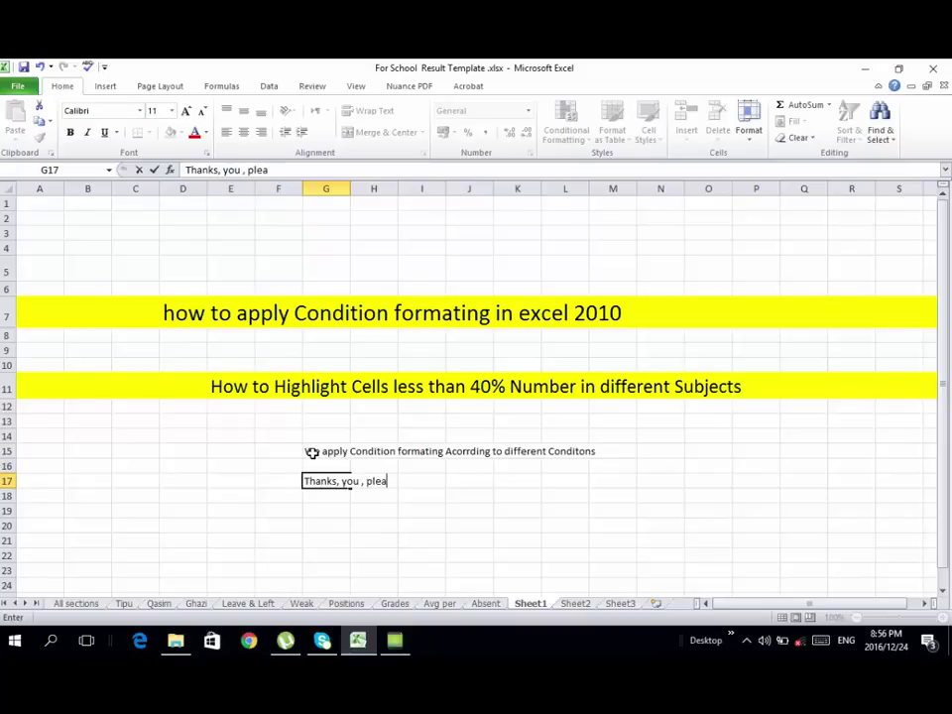
type("se h")
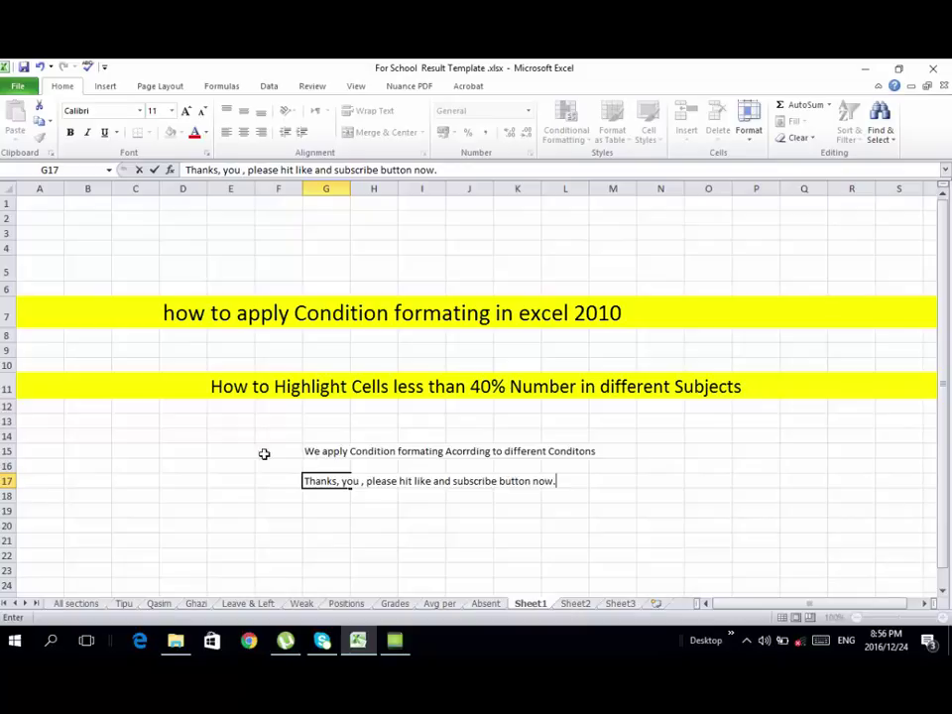
Step: Increase the font size of rows 15–17 by two steps, then deselect to view the closing text
left_click_drag(6, 451, 5, 484)
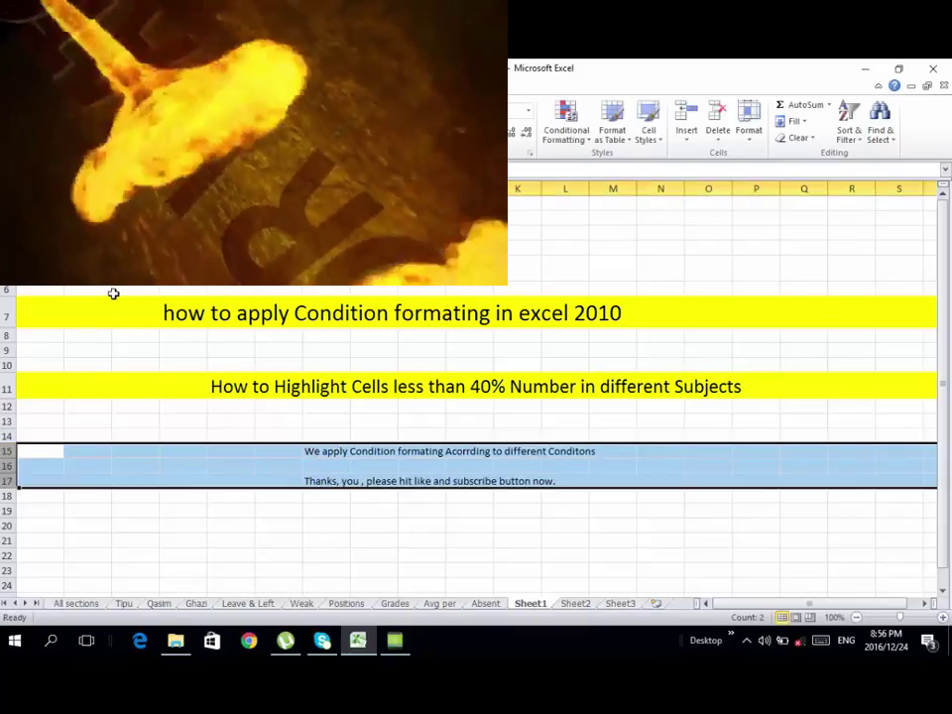
left_click(231, 107)
left_click(231, 107)
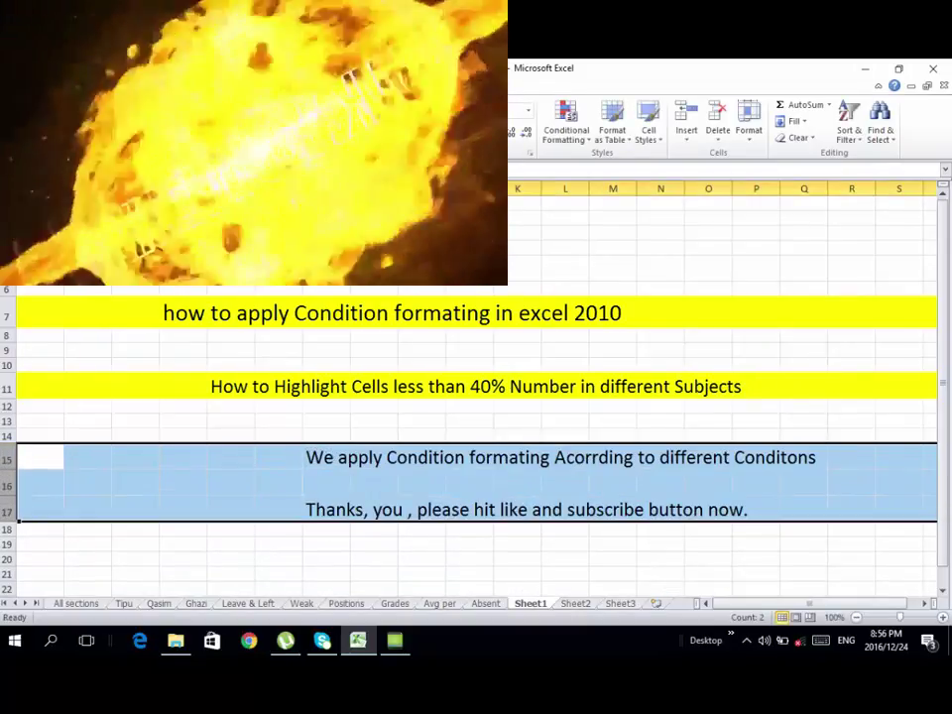
left_click(403, 480)
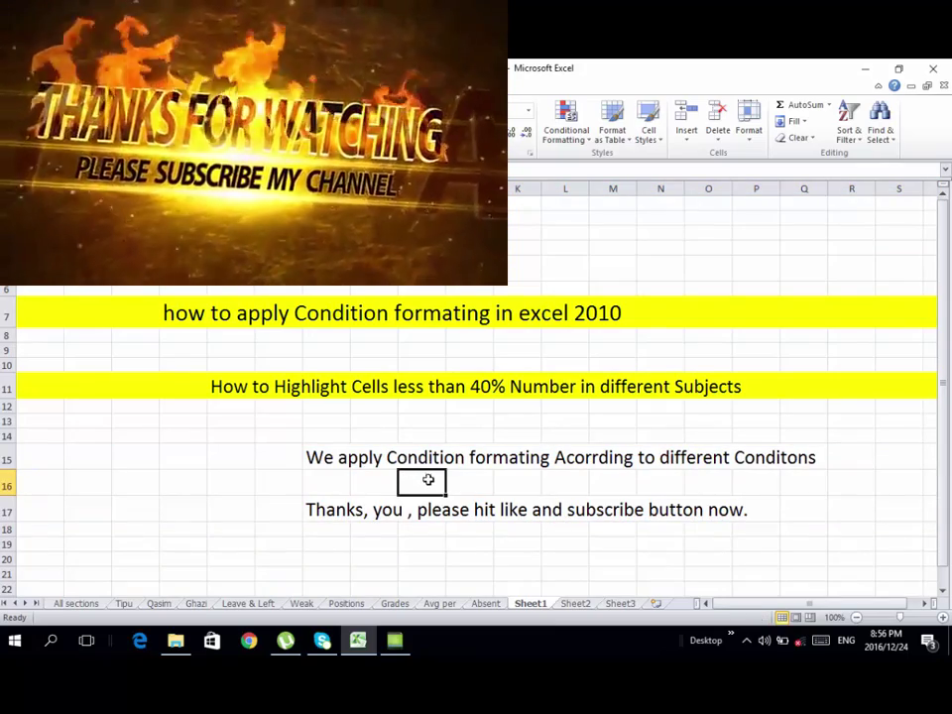
left_click(219, 475)
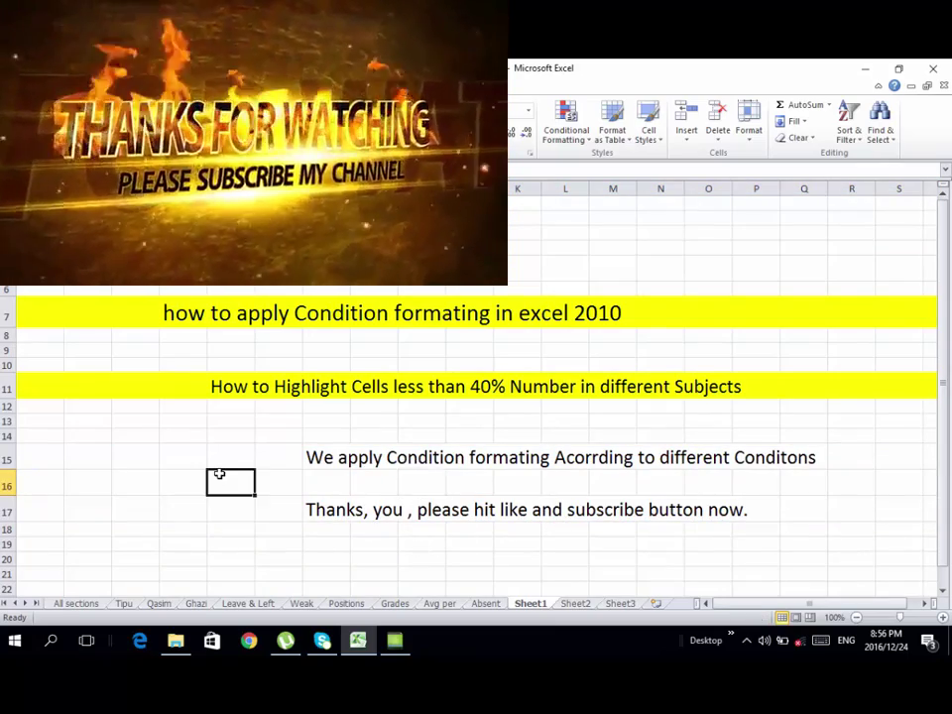